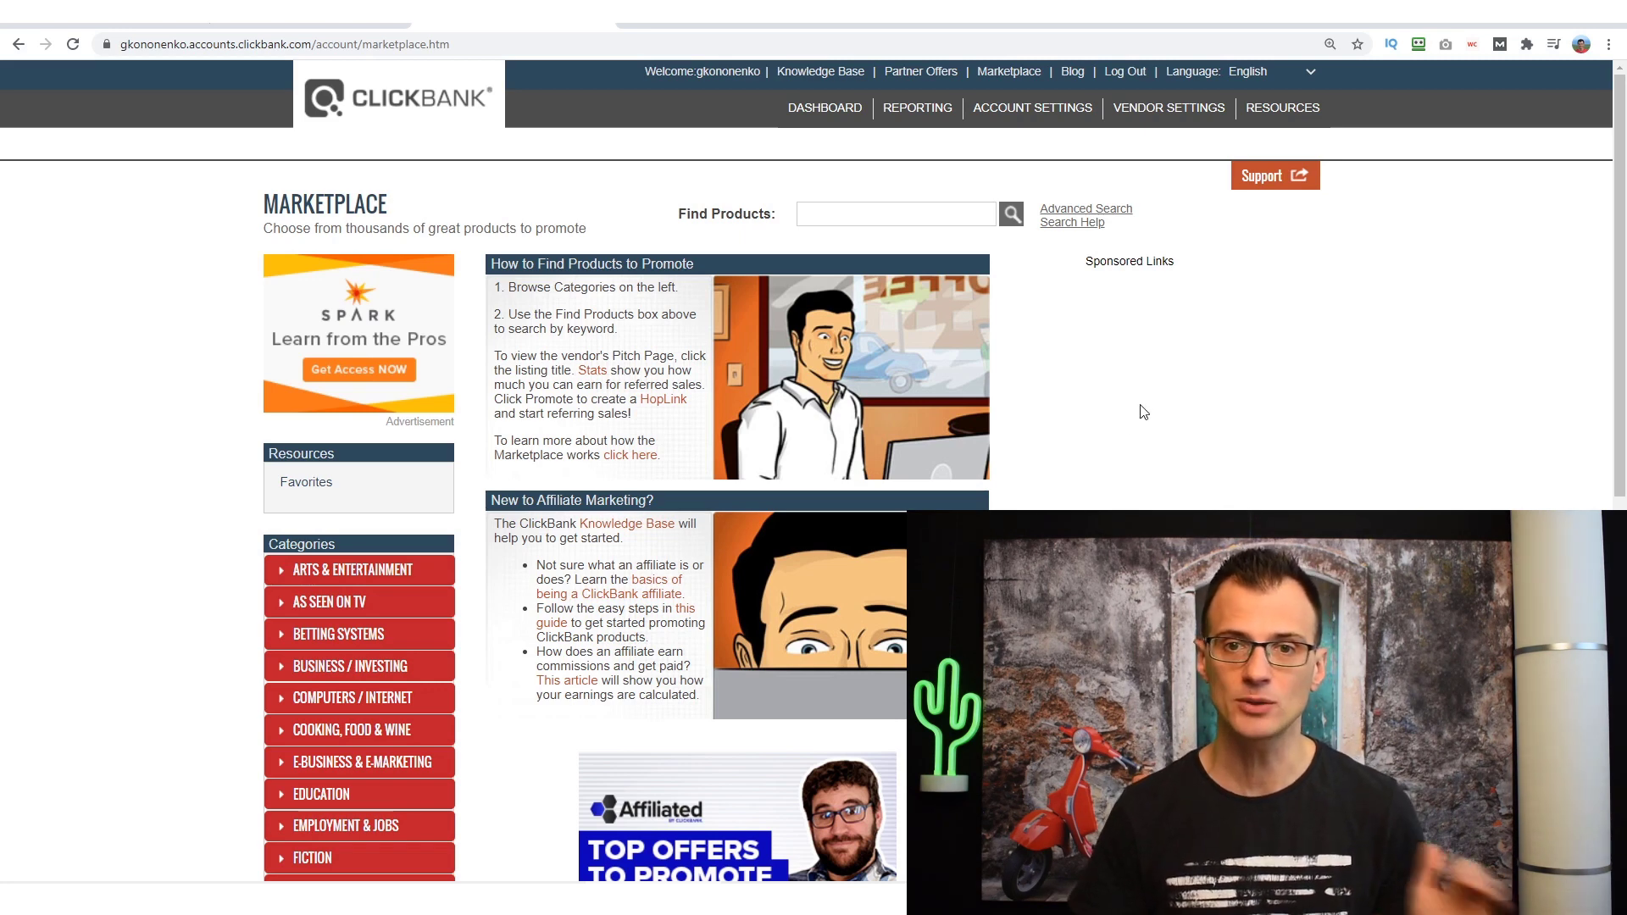
# Run an advanced marketplace search across all categories with 50 results per page
pyautogui.click(1009, 74)
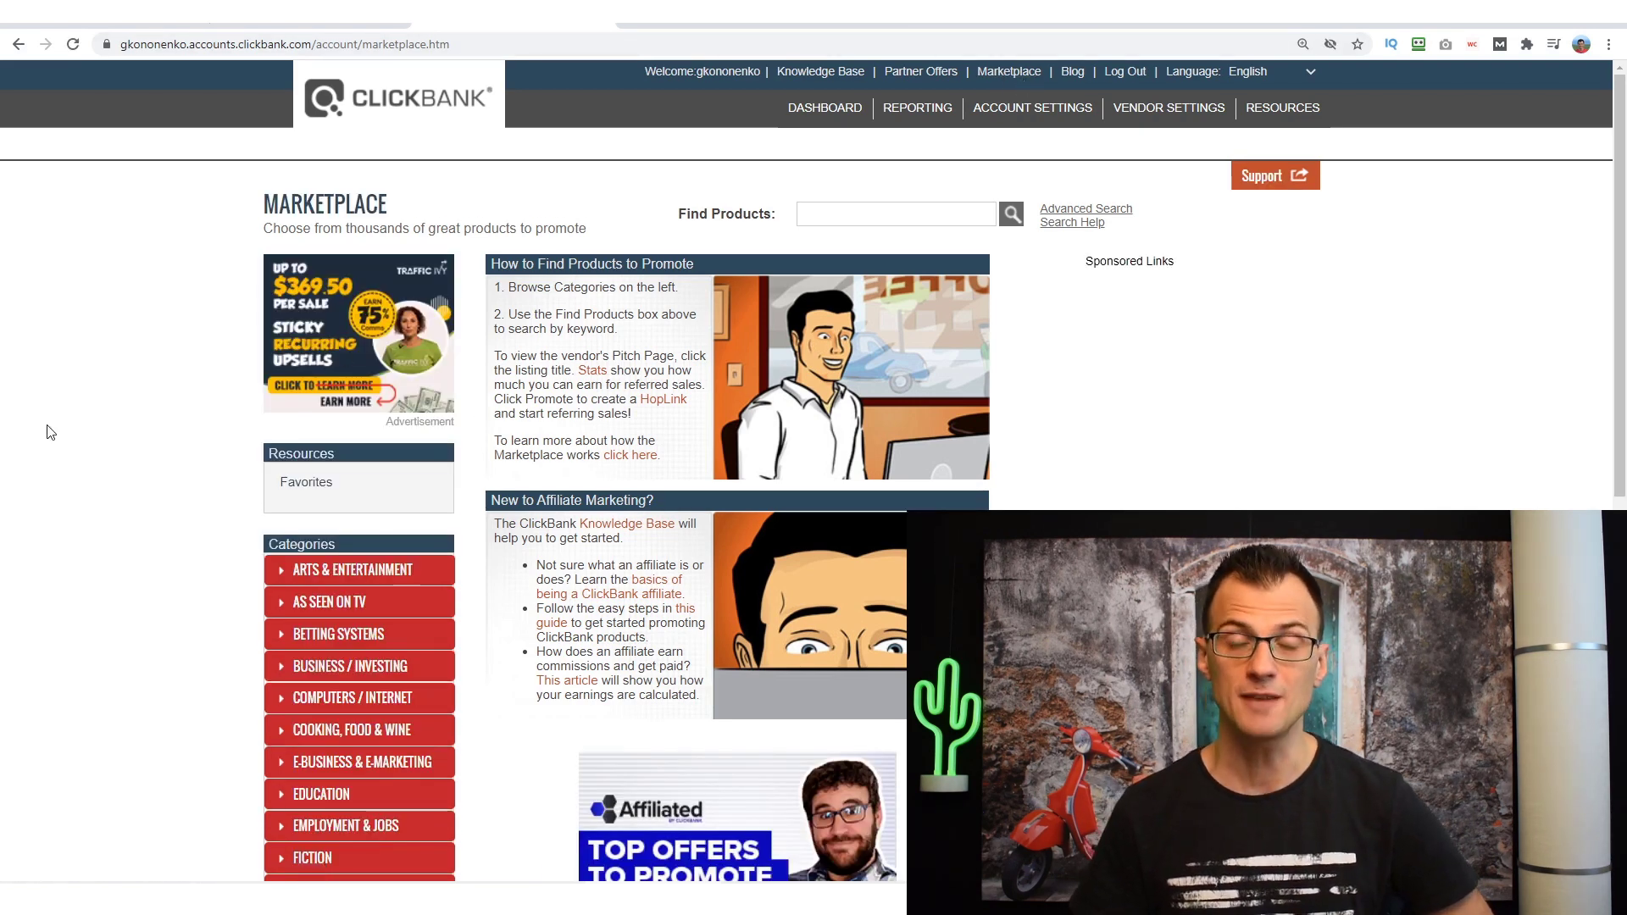
pyautogui.click(1075, 210)
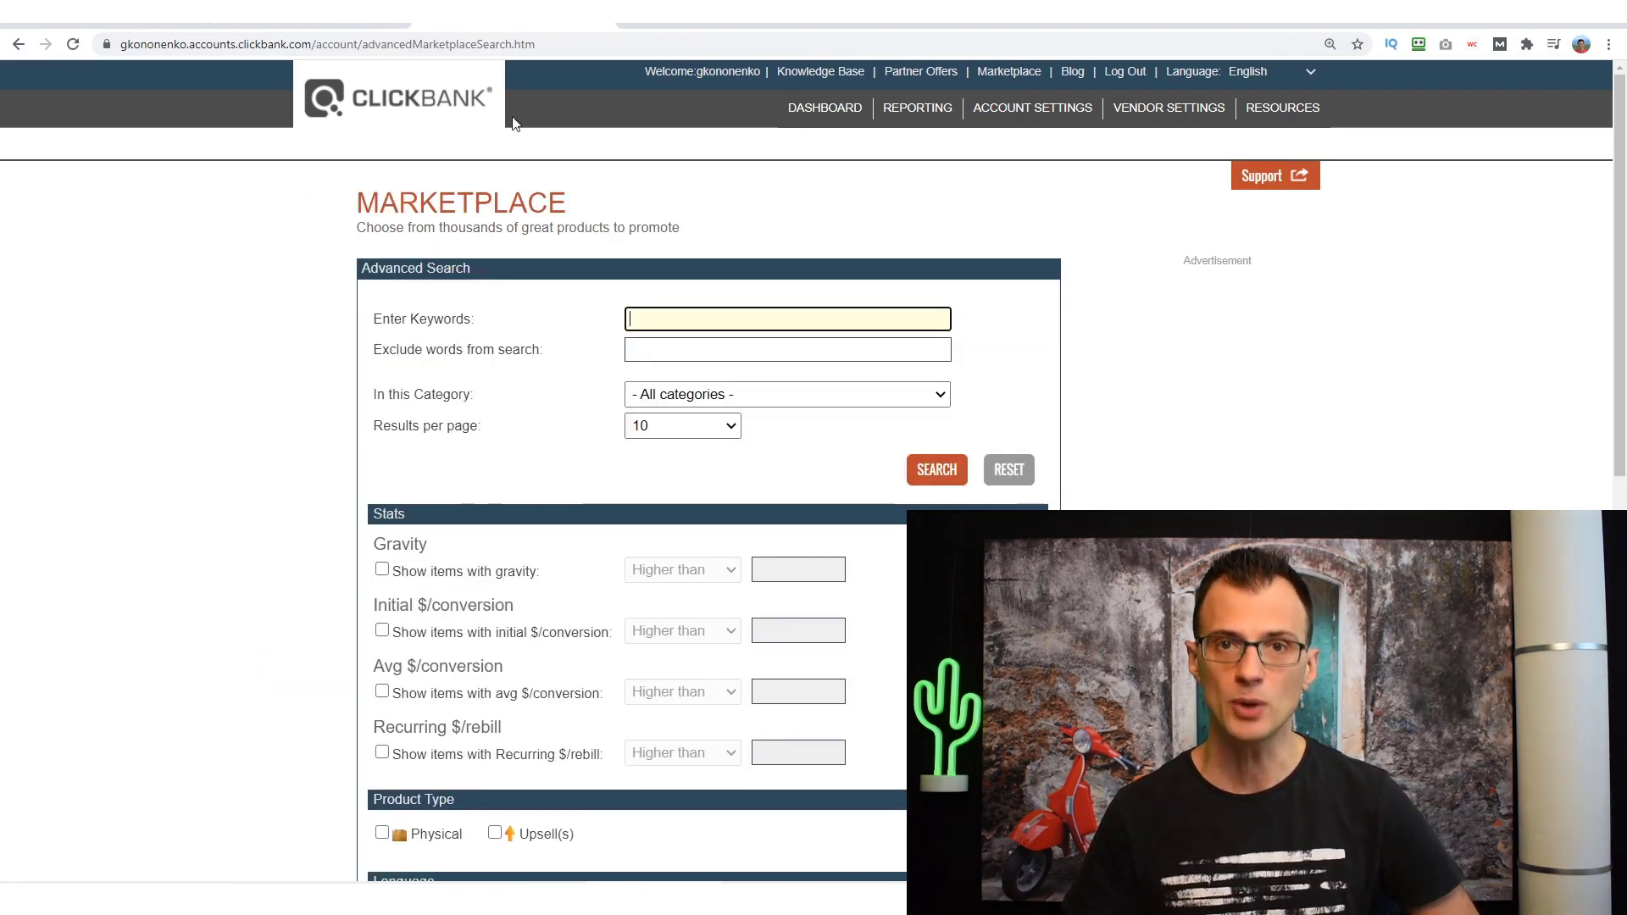
pyautogui.scroll(-2, 508, 170)
pyautogui.click(694, 257)
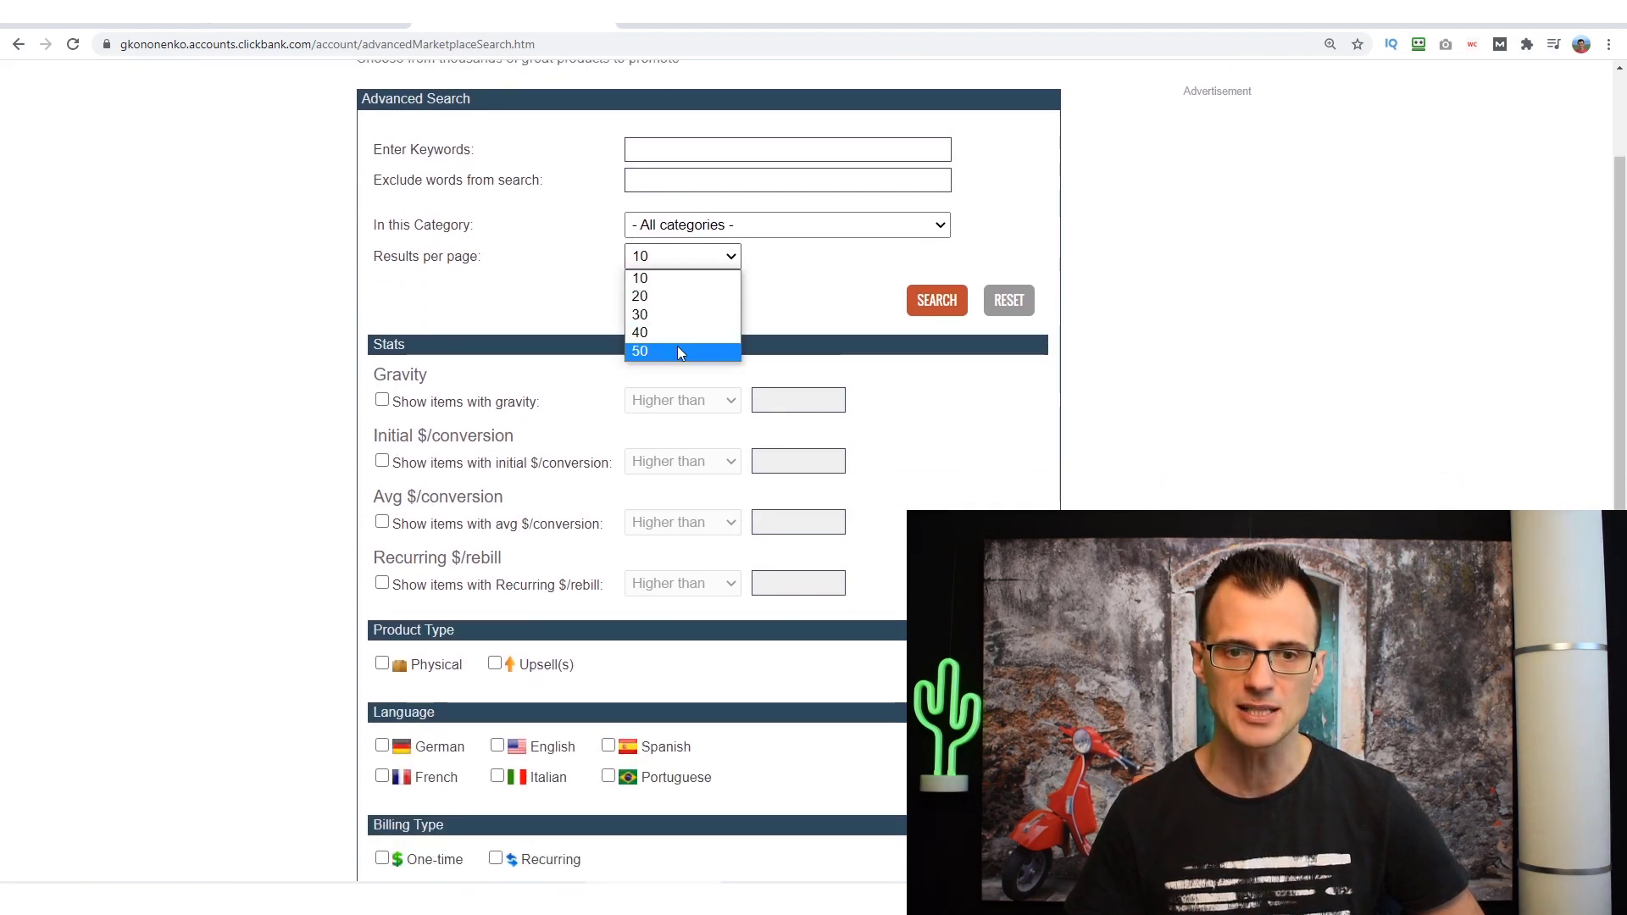
pyautogui.click(678, 351)
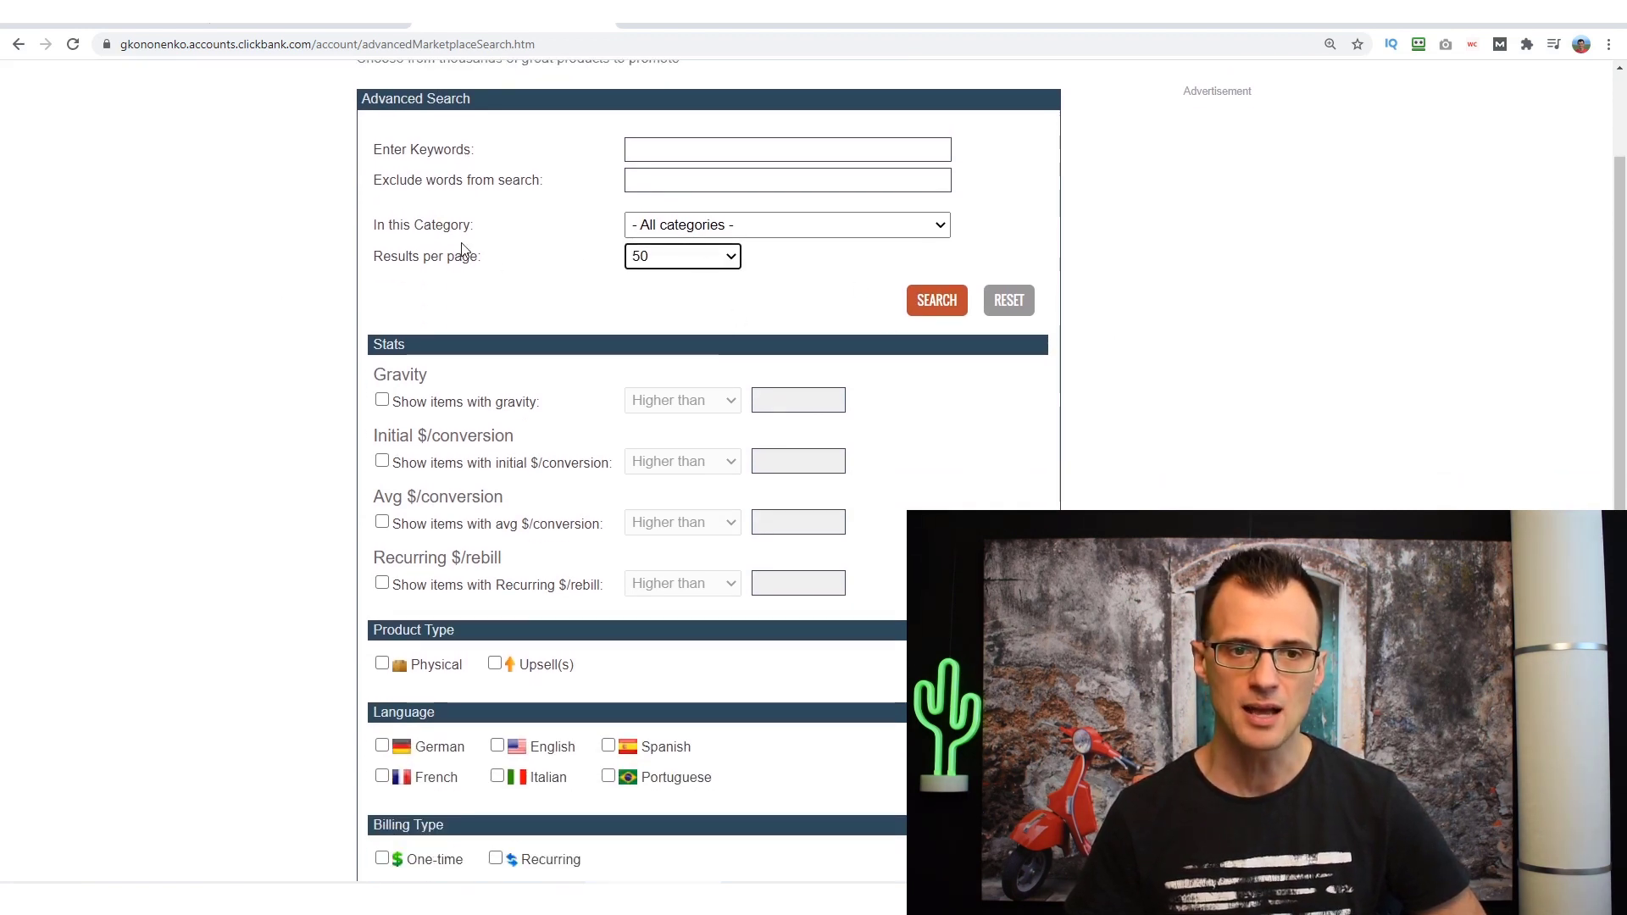
pyautogui.scroll(-3, 327, 331)
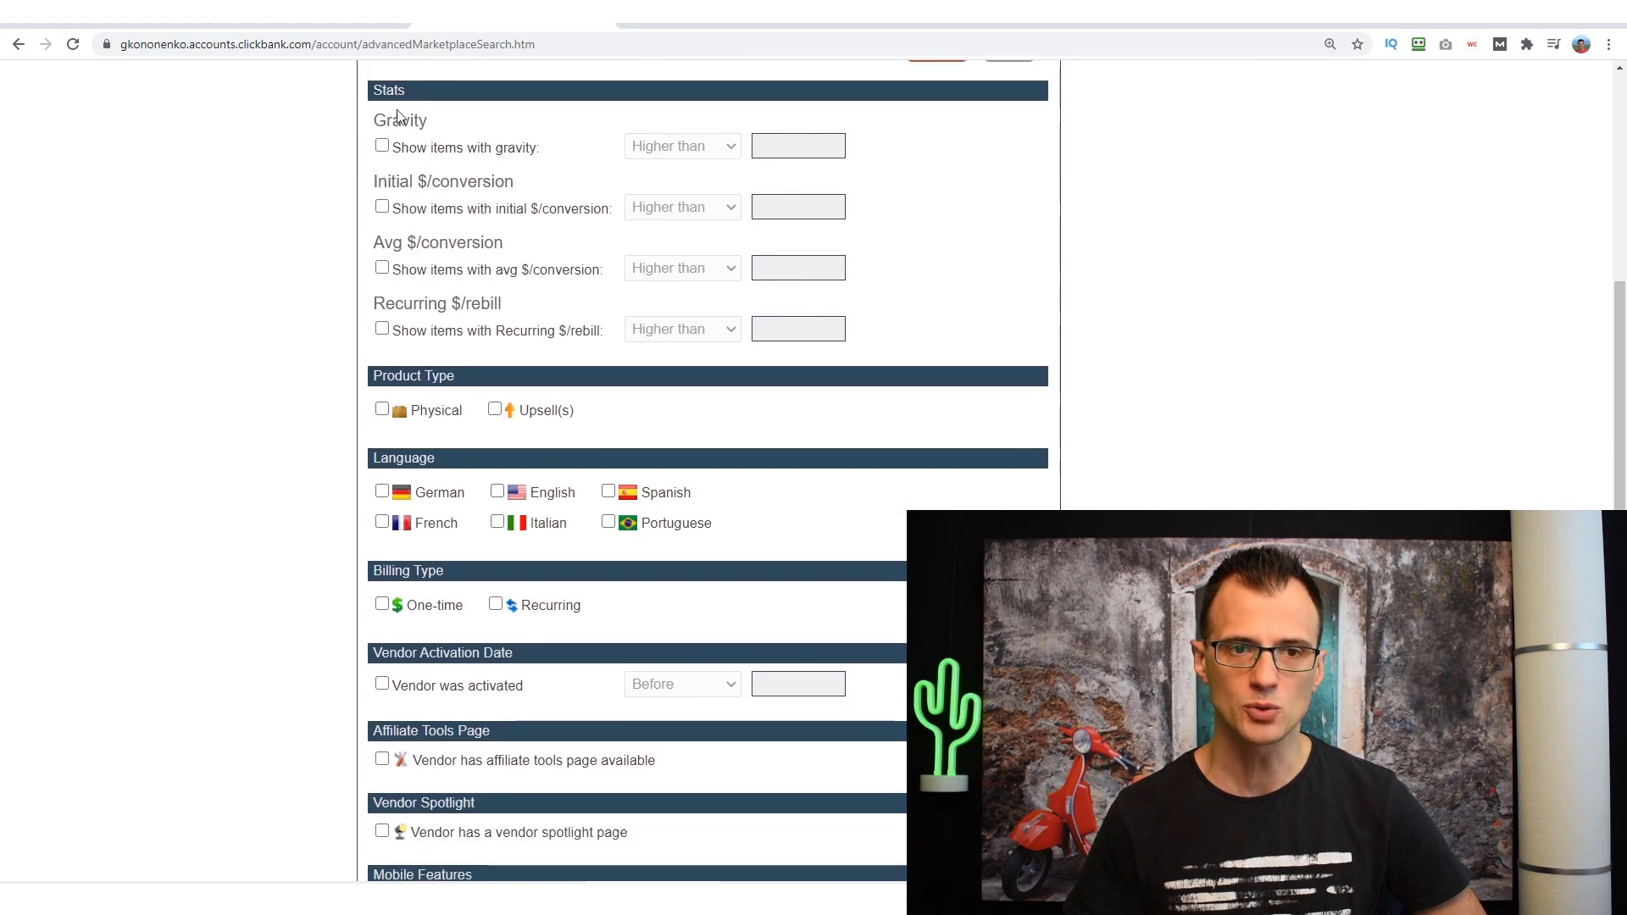
pyautogui.scroll(3, 292, 291)
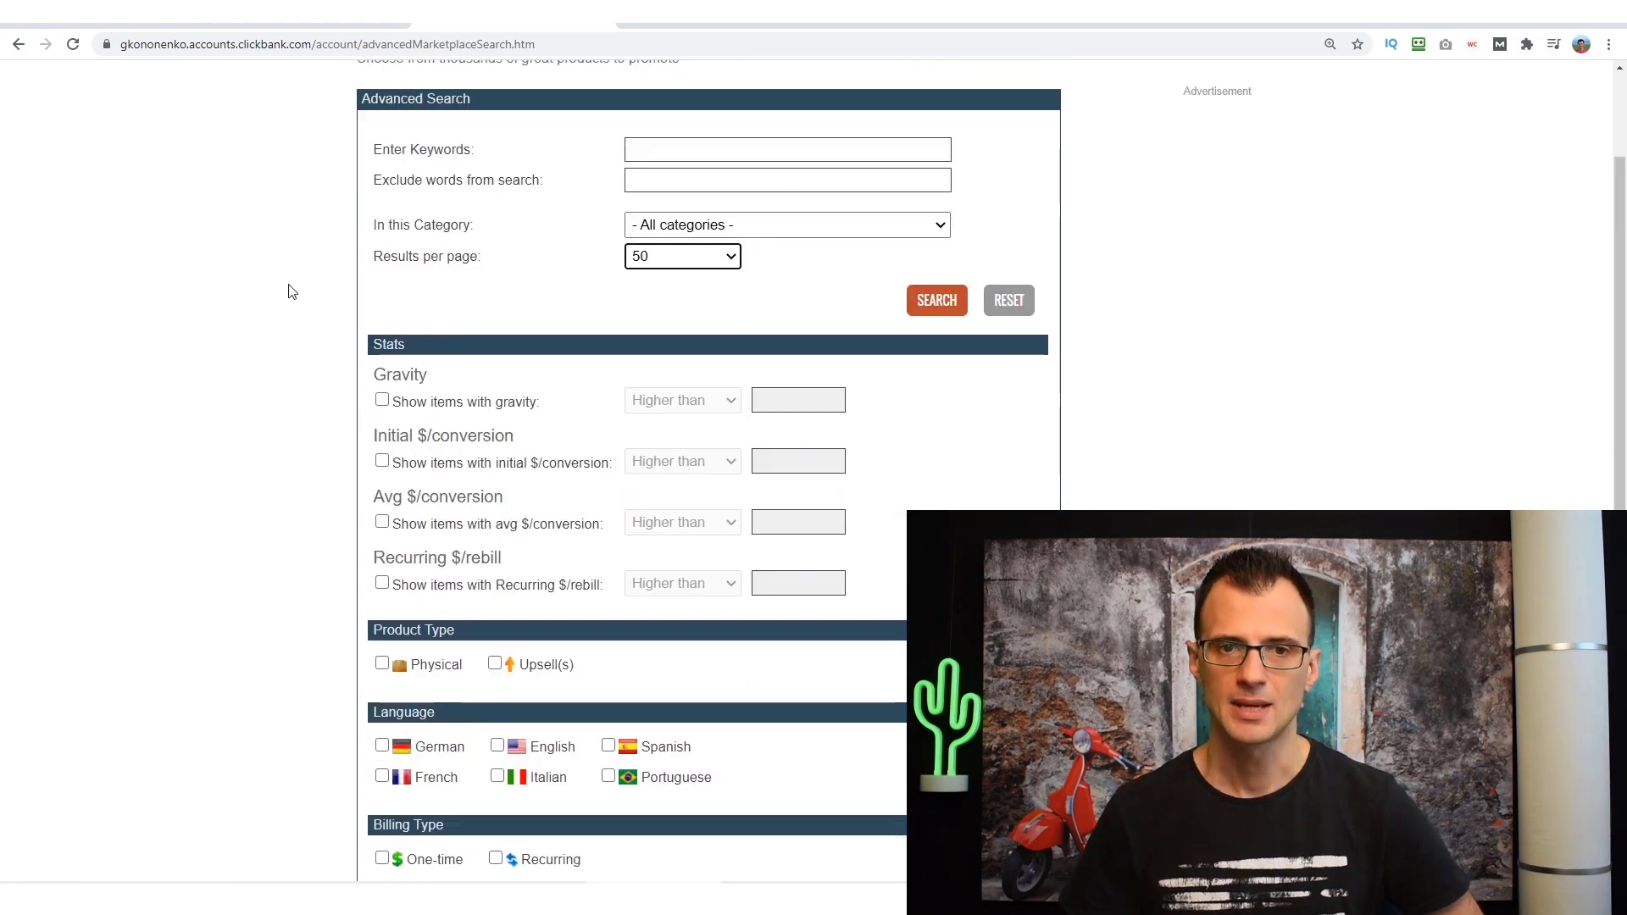
pyautogui.click(949, 303)
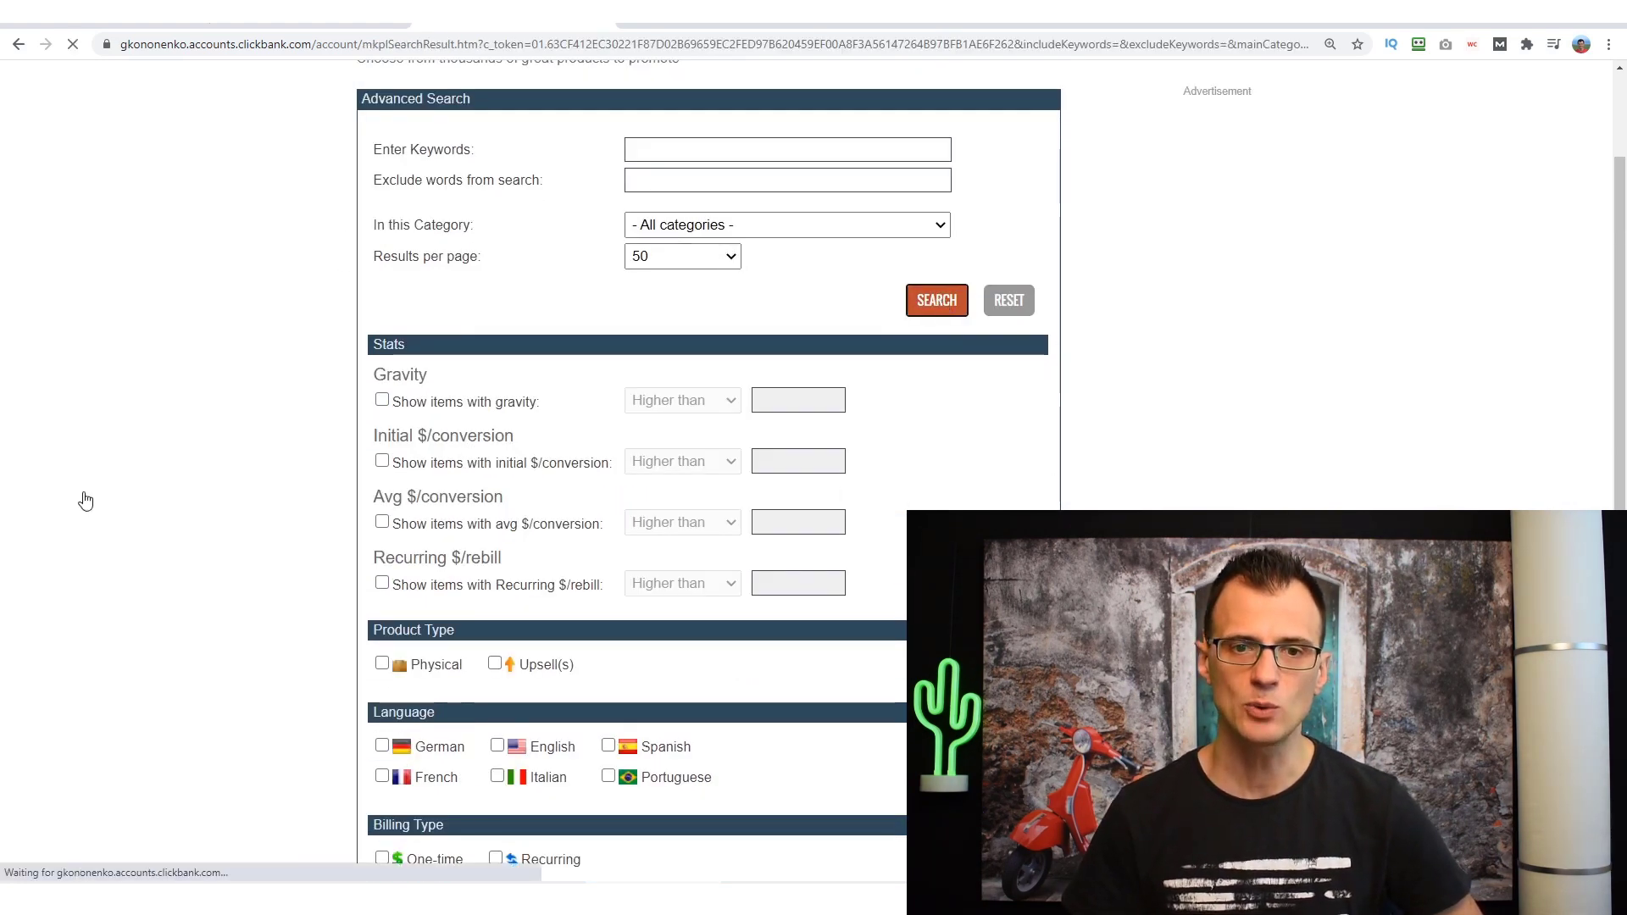
# Sort the marketplace results by Gravity from high to low
pyautogui.scroll(-2, 711, 173)
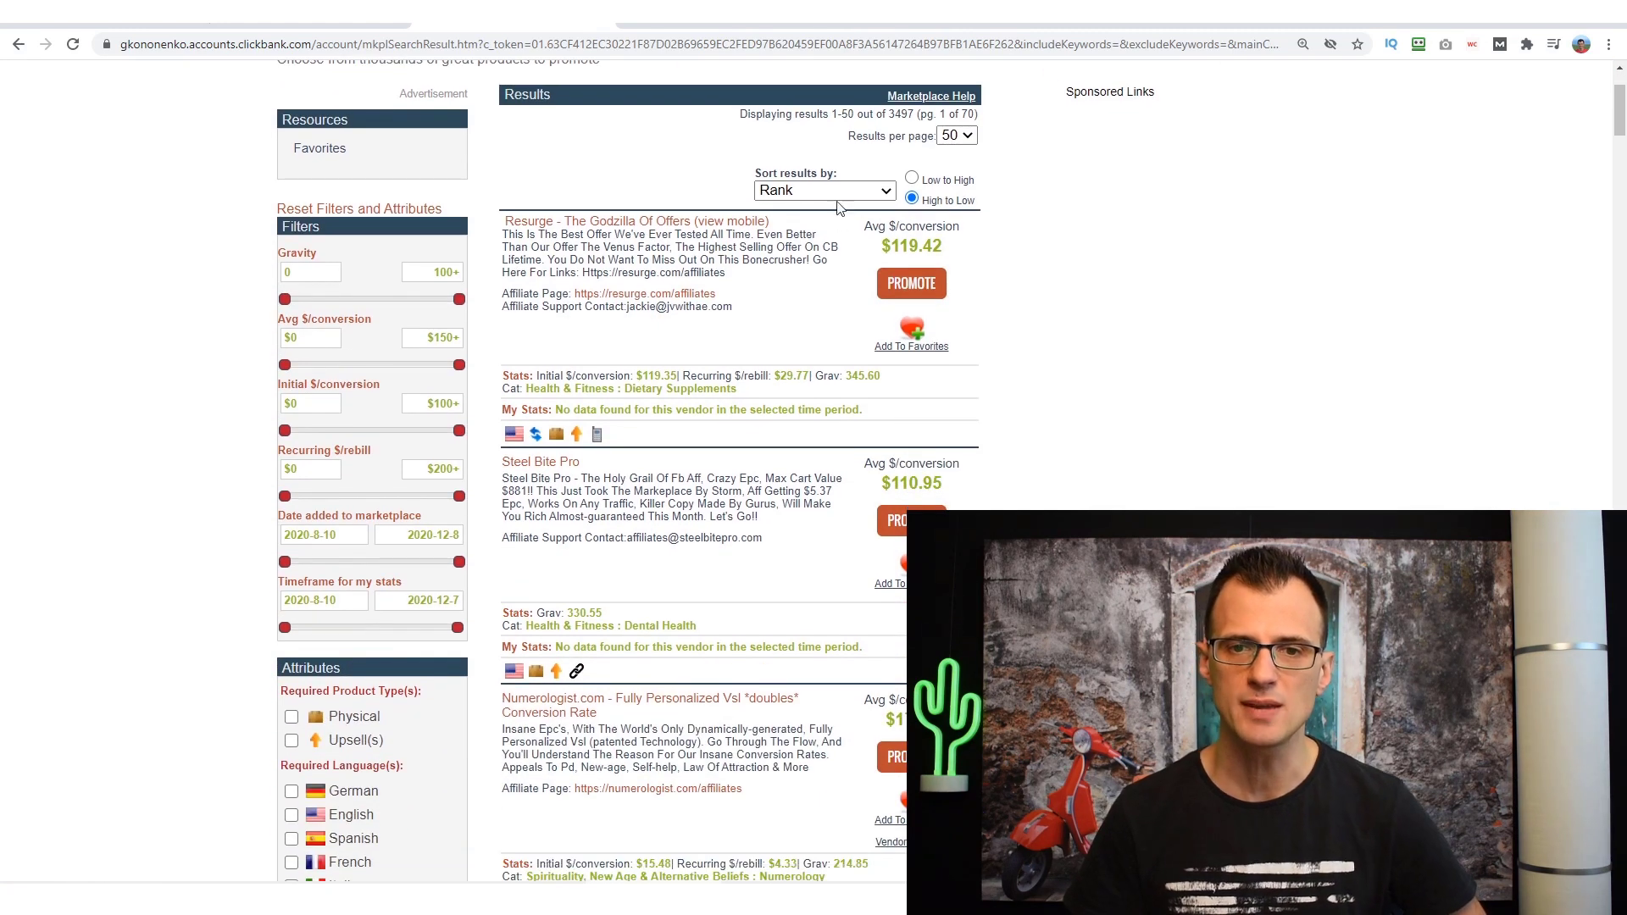
pyautogui.click(784, 191)
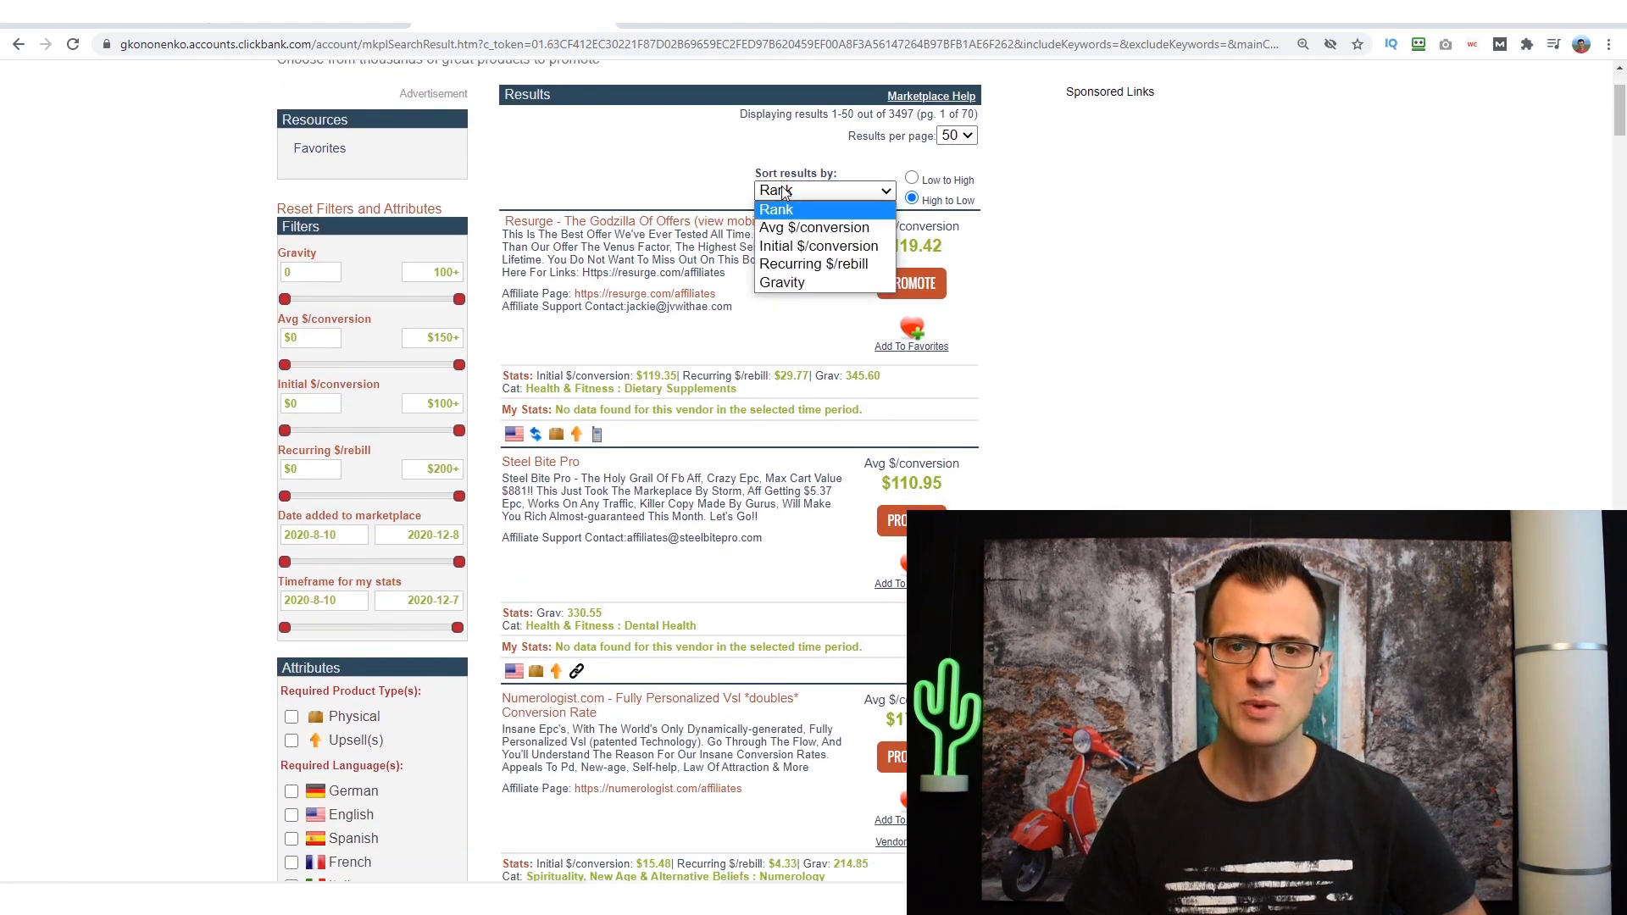
pyautogui.click(785, 282)
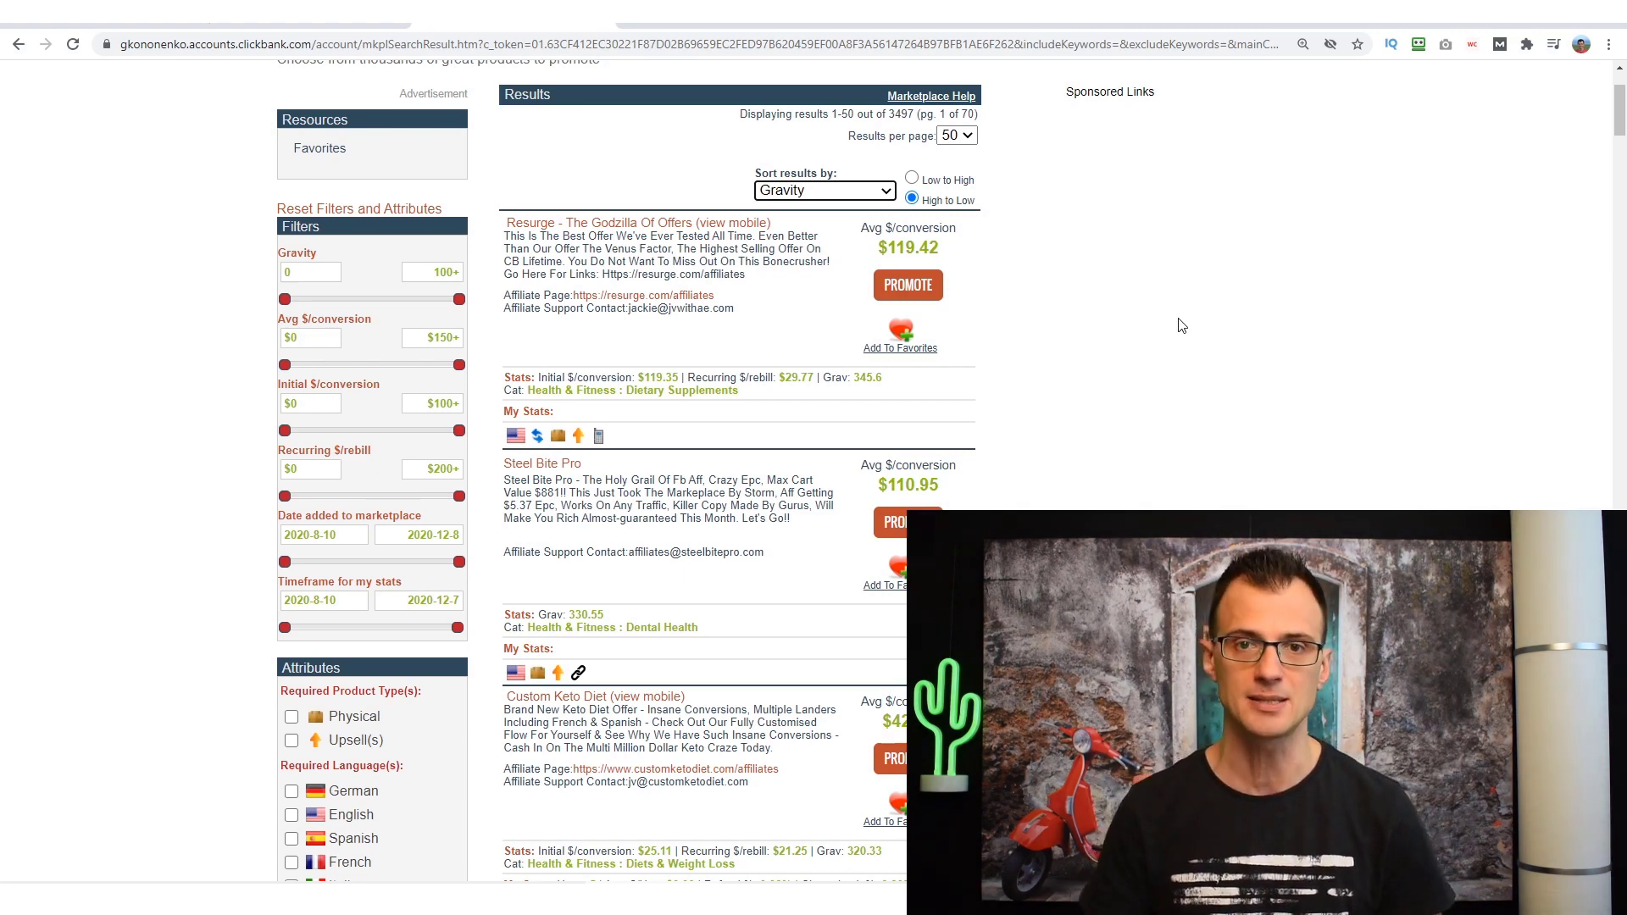
# Enlarge the results page to 150% and examine the gravity score of the Resurge listing
pyautogui.scroll(-1, 1111, 314)
pyautogui.hotkey('ctrl', '+')
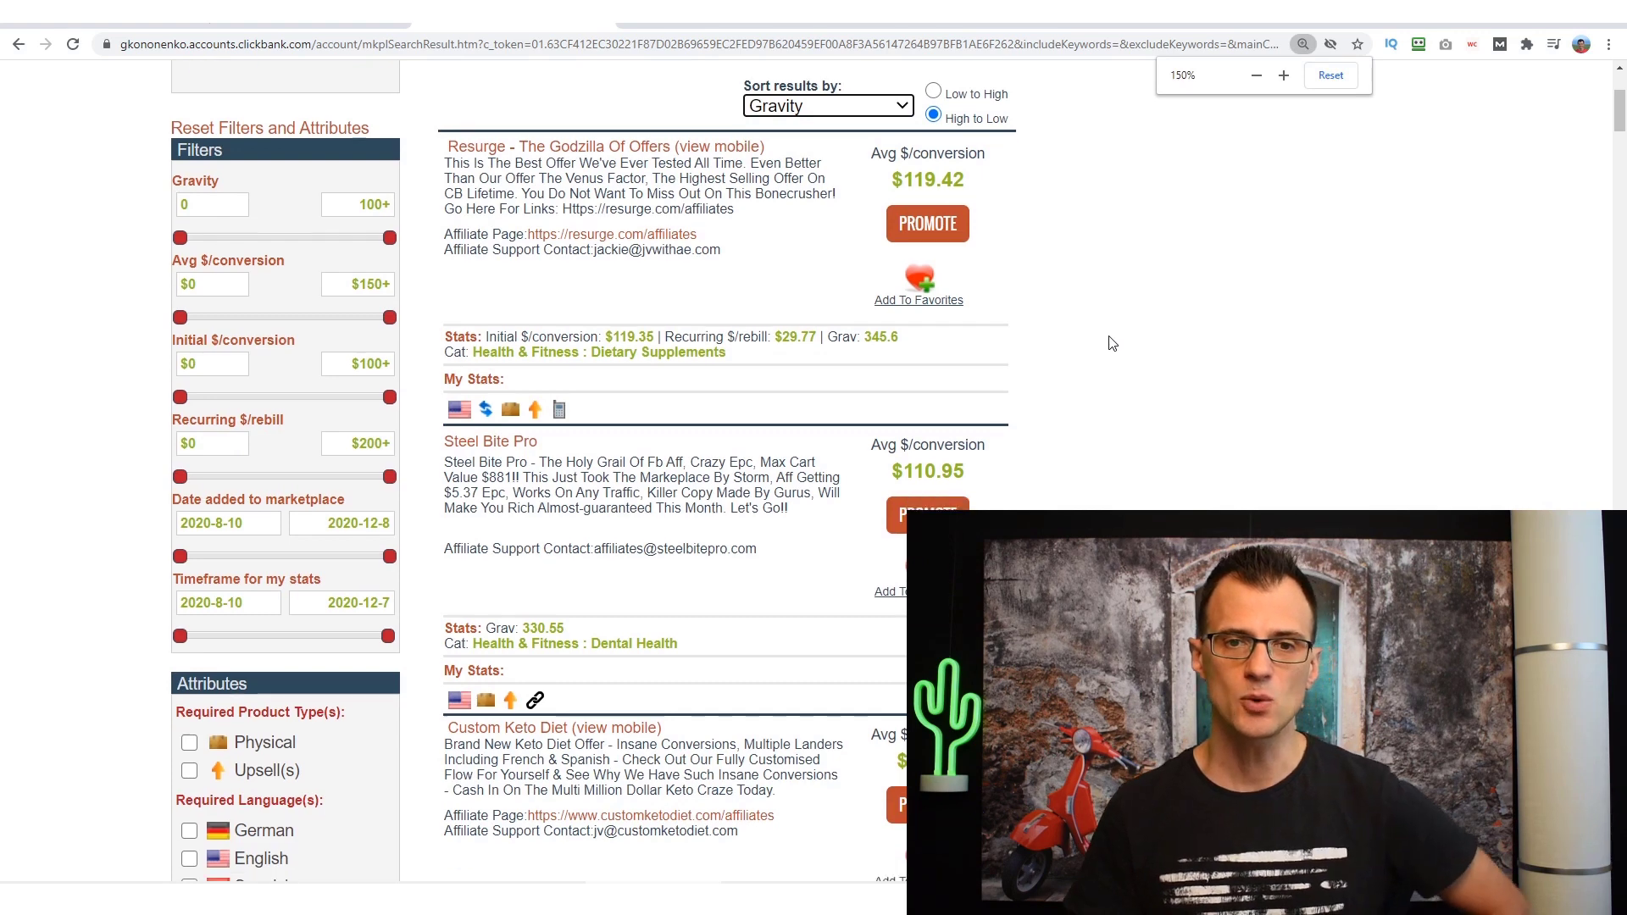
pyautogui.scroll(-1, 1103, 333)
pyautogui.scroll(-1, 920, 246)
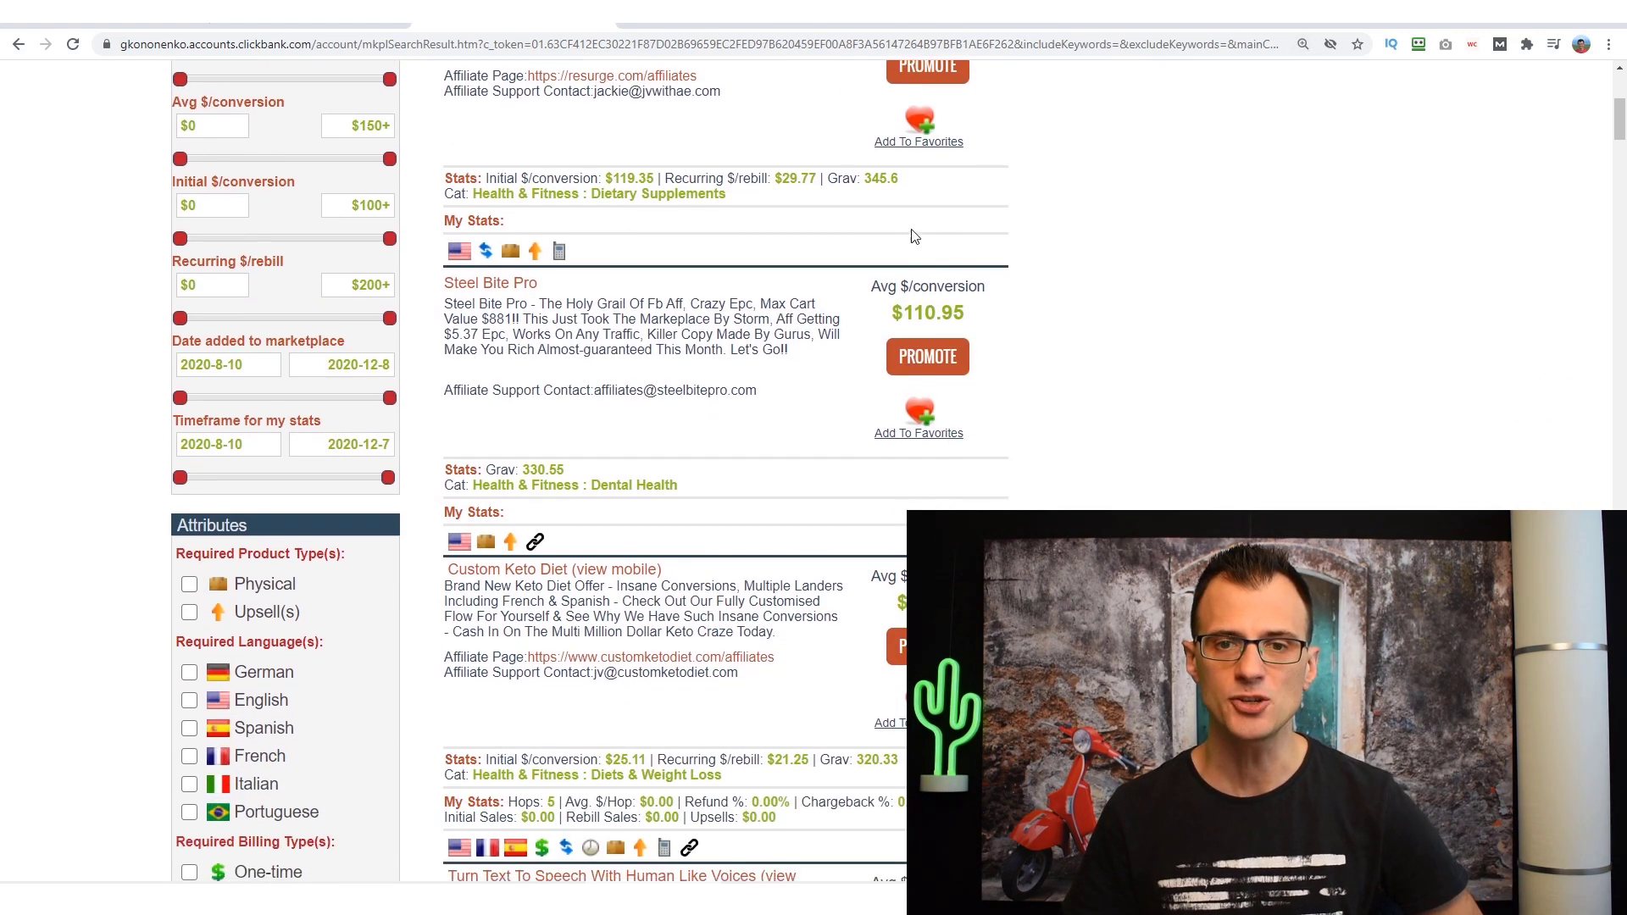
pyautogui.doubleClick(873, 180)
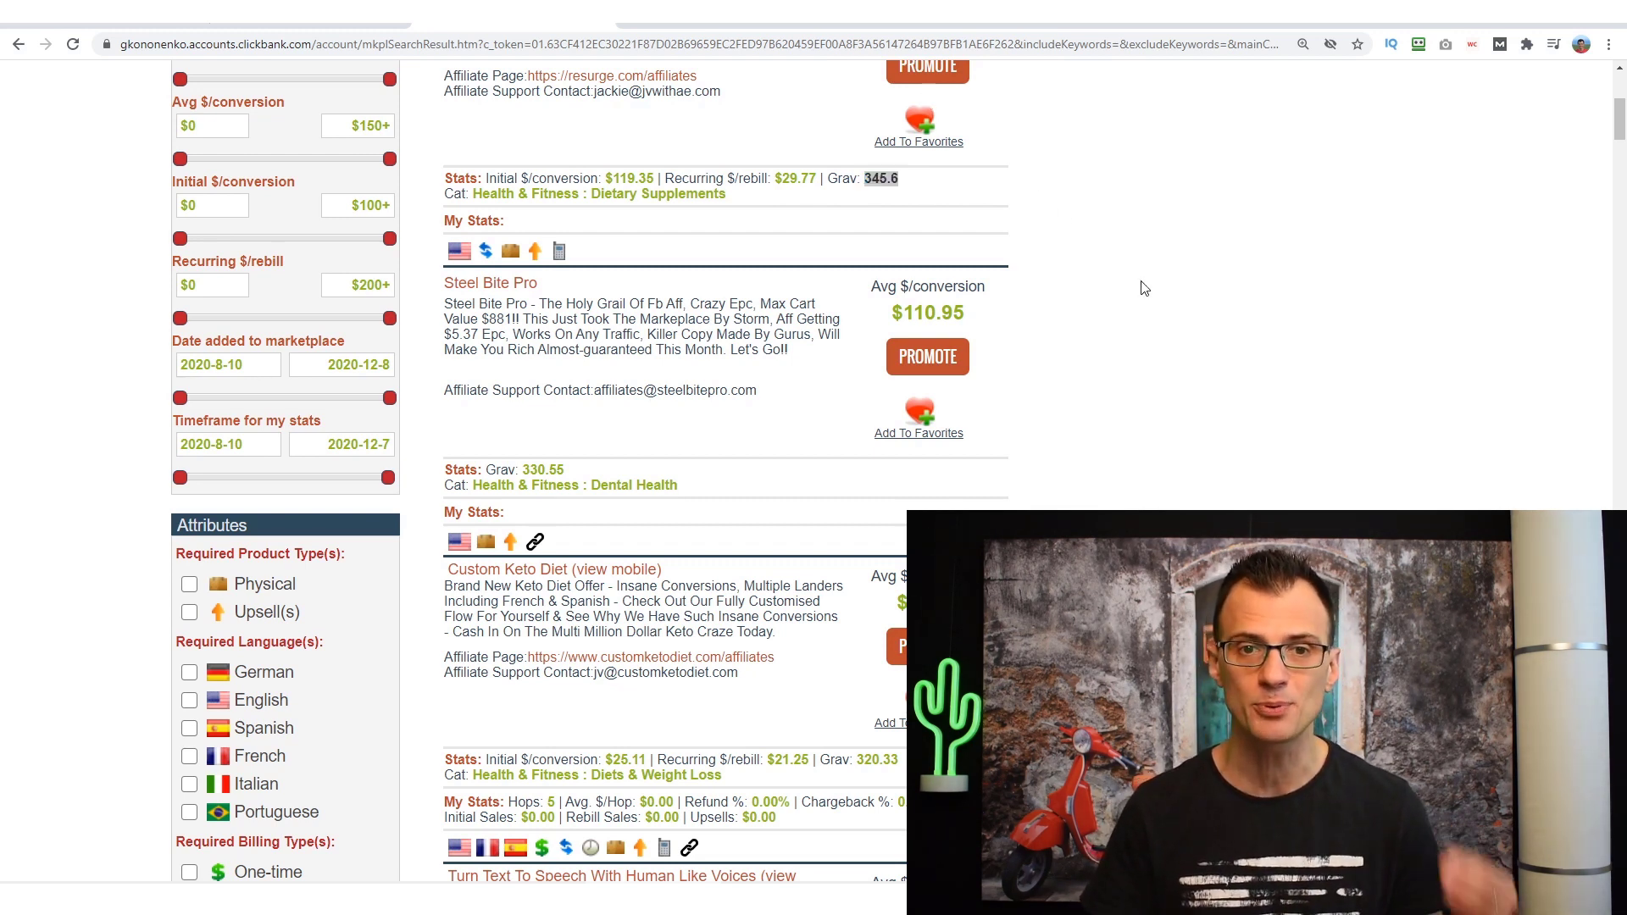
pyautogui.scroll(2, 1148, 356)
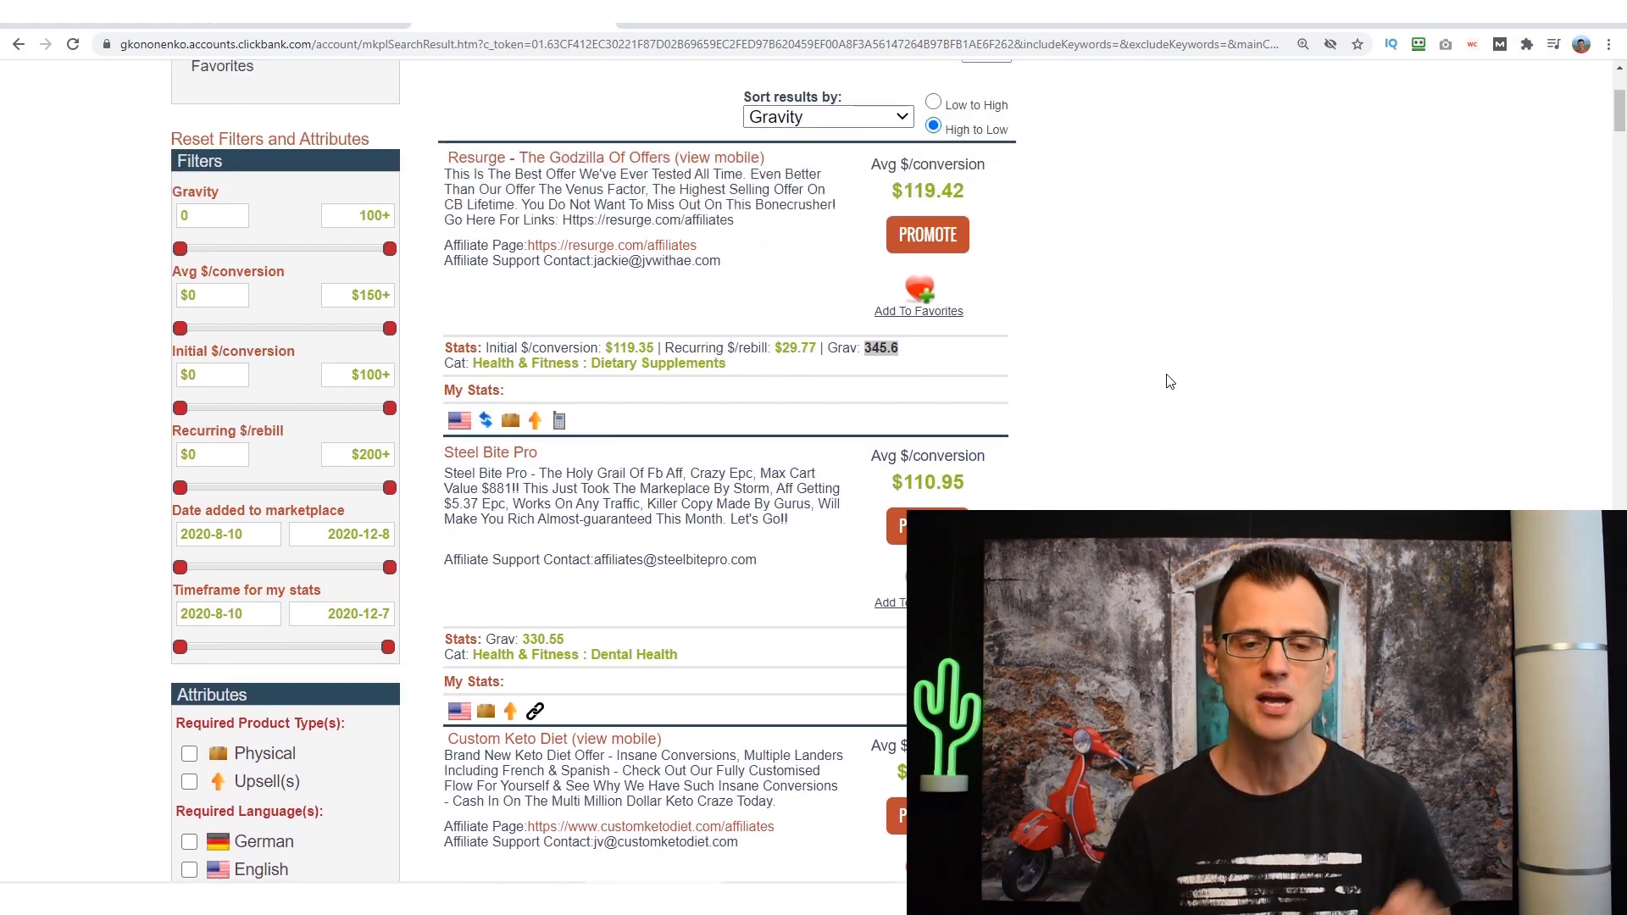
# Look through the highest-gravity listings, examining their descriptions, categories and gravity scores
pyautogui.scroll(-1, 1079, 474)
pyautogui.scroll(-9, 1078, 474)
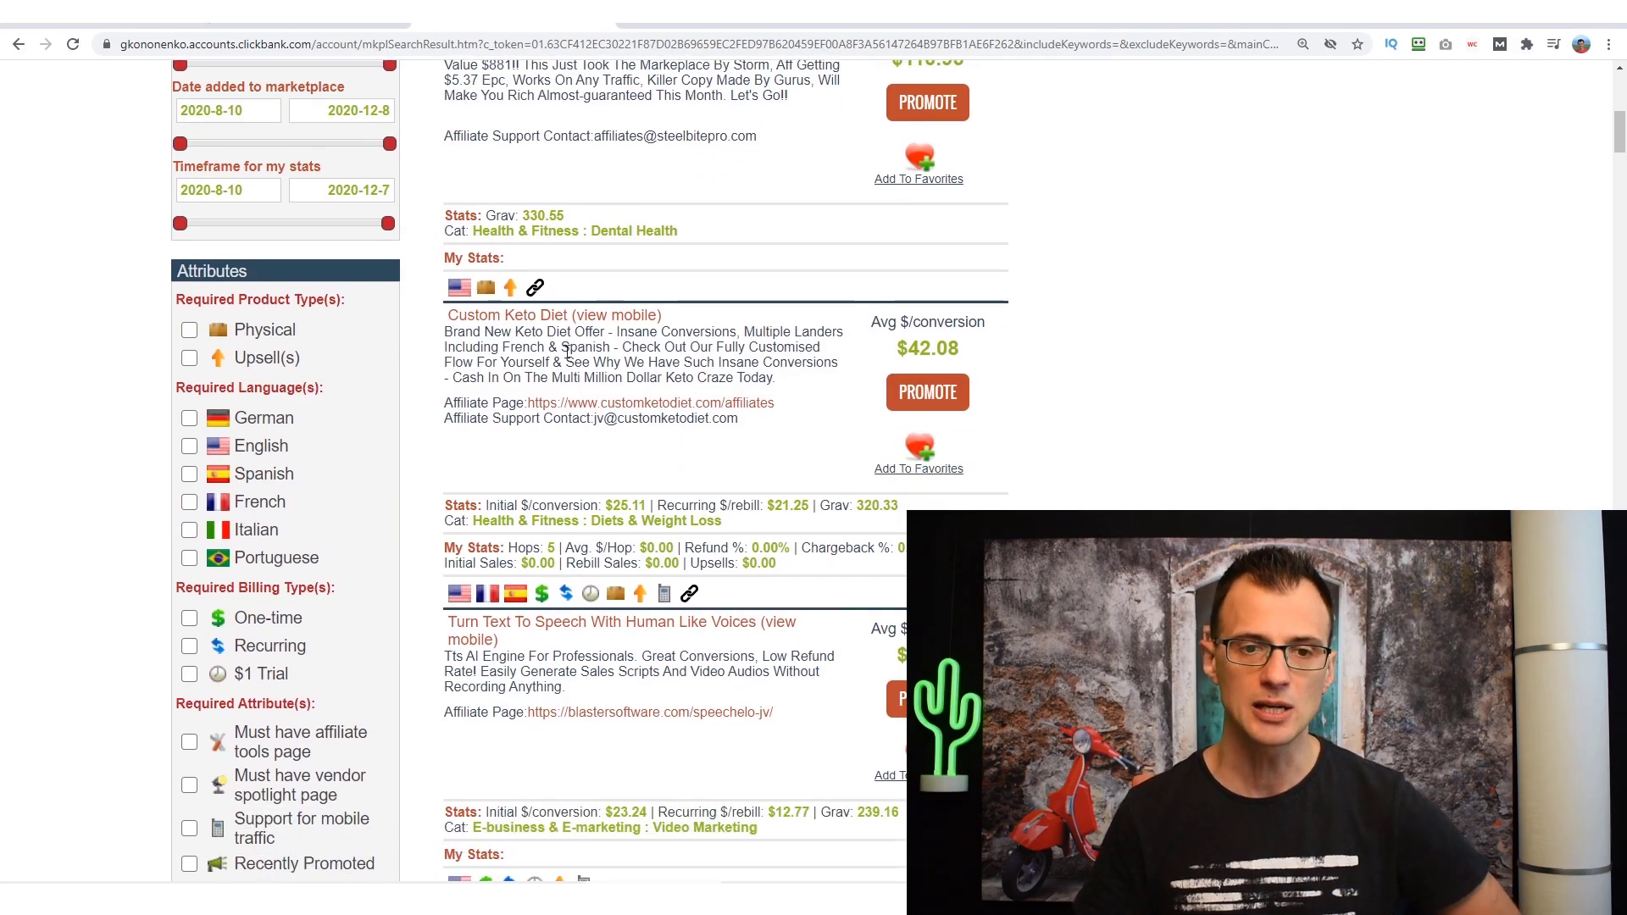
pyautogui.scroll(-12, 609, 201)
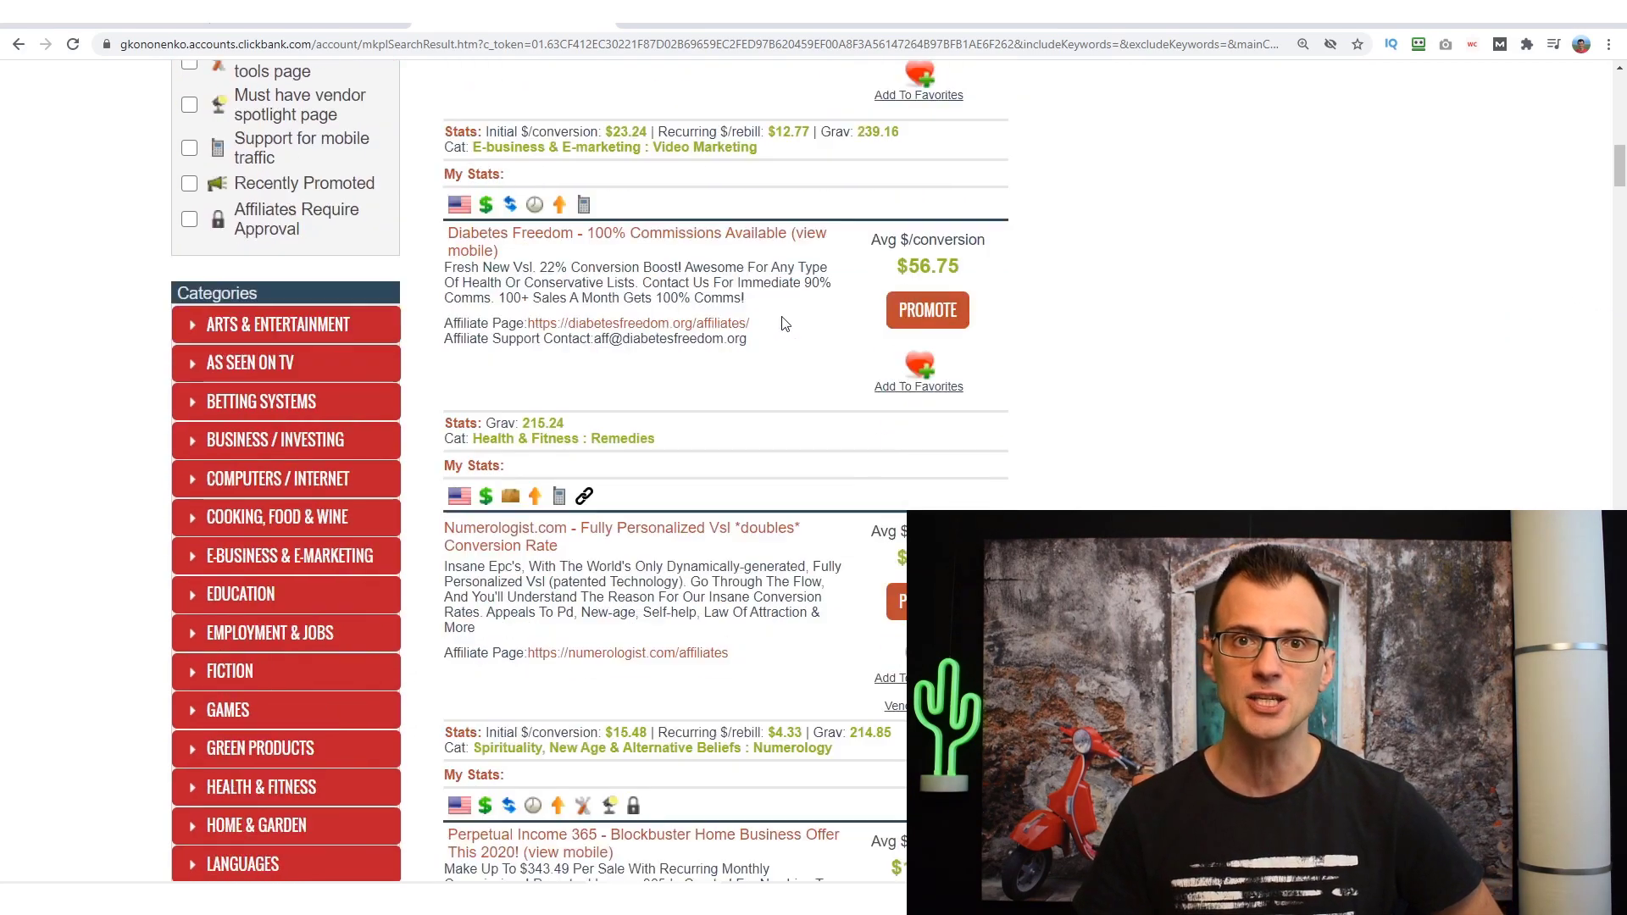
pyautogui.scroll(-3, 811, 291)
pyautogui.scroll(16, 814, 322)
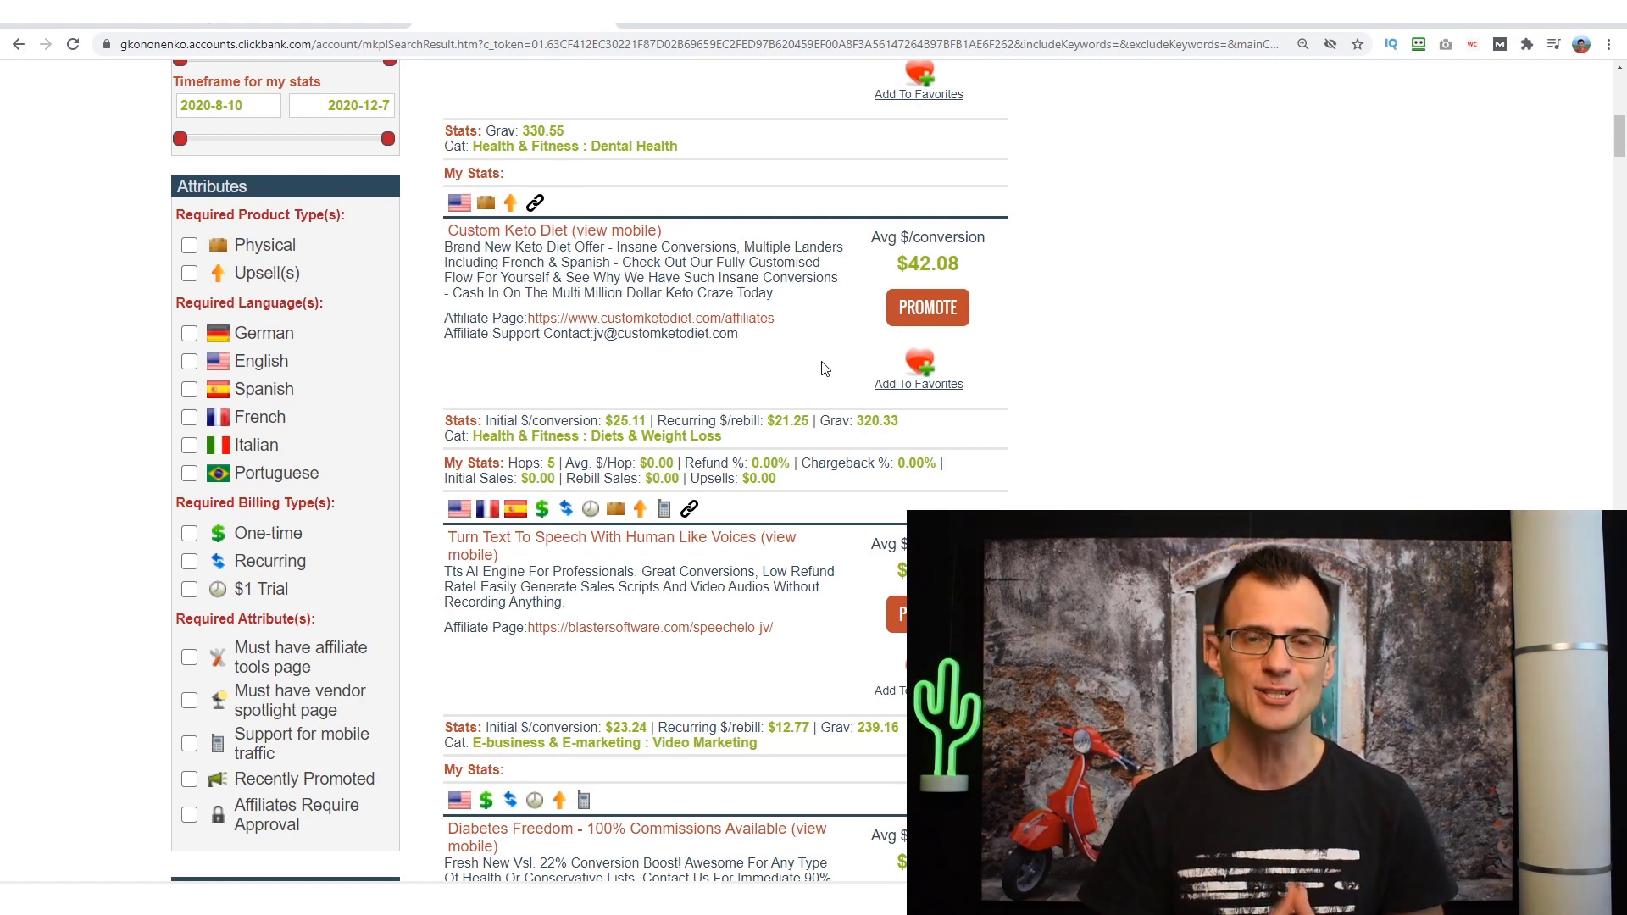
pyautogui.scroll(3, 894, 172)
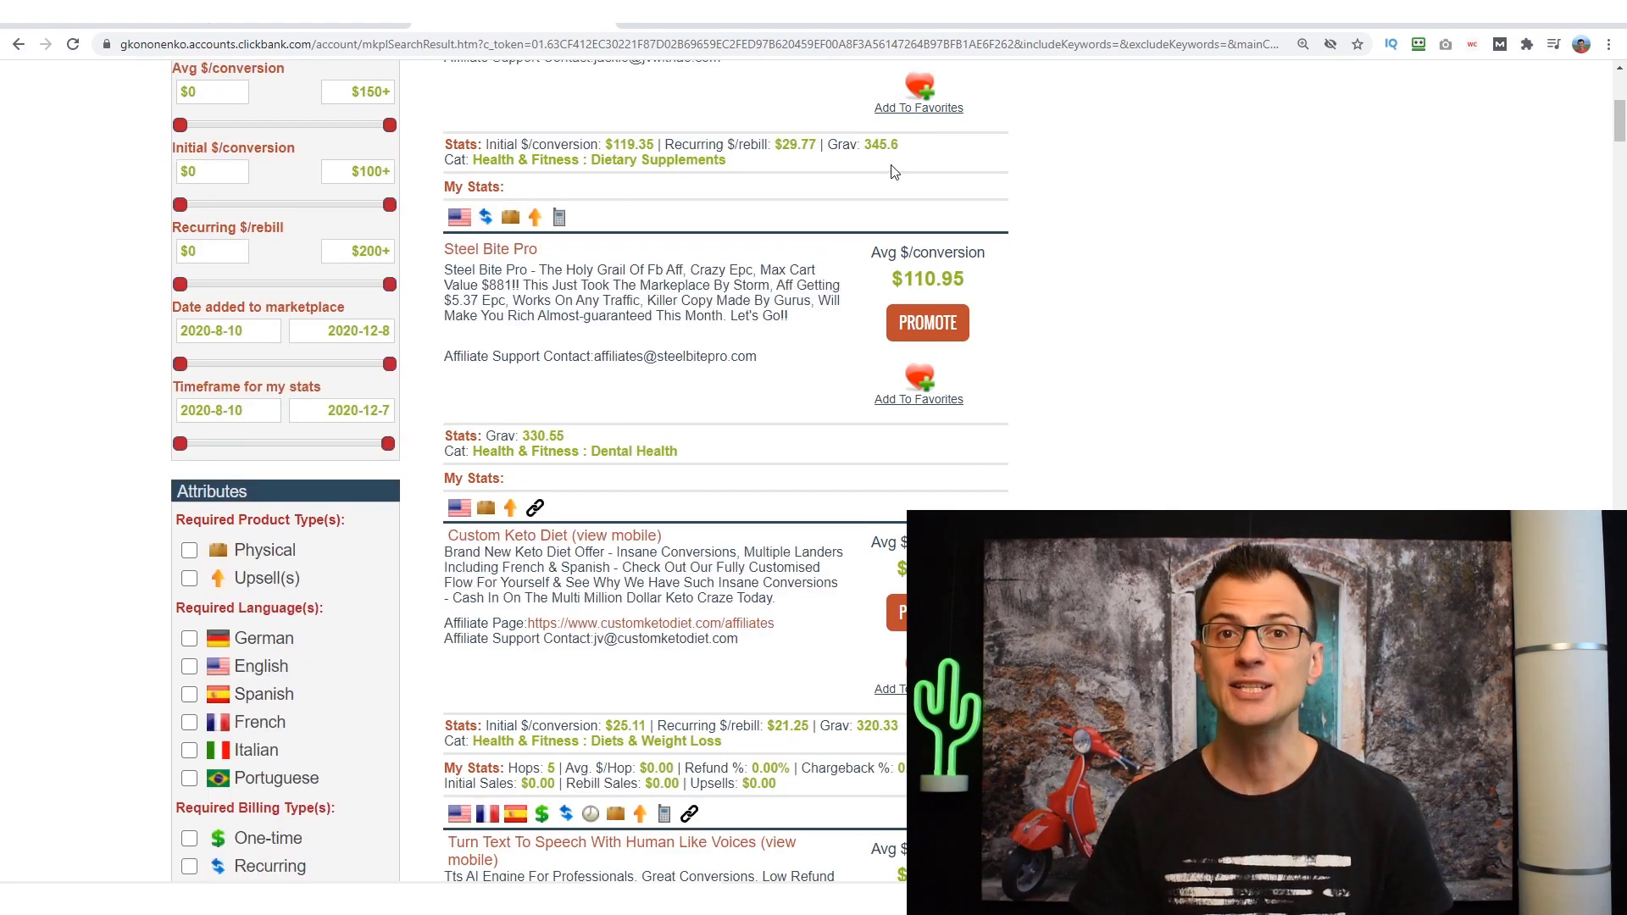
# Compare the gravity scores of the first and last listings on the first results page
pyautogui.moveTo(900, 146); pyautogui.dragTo(862, 153)
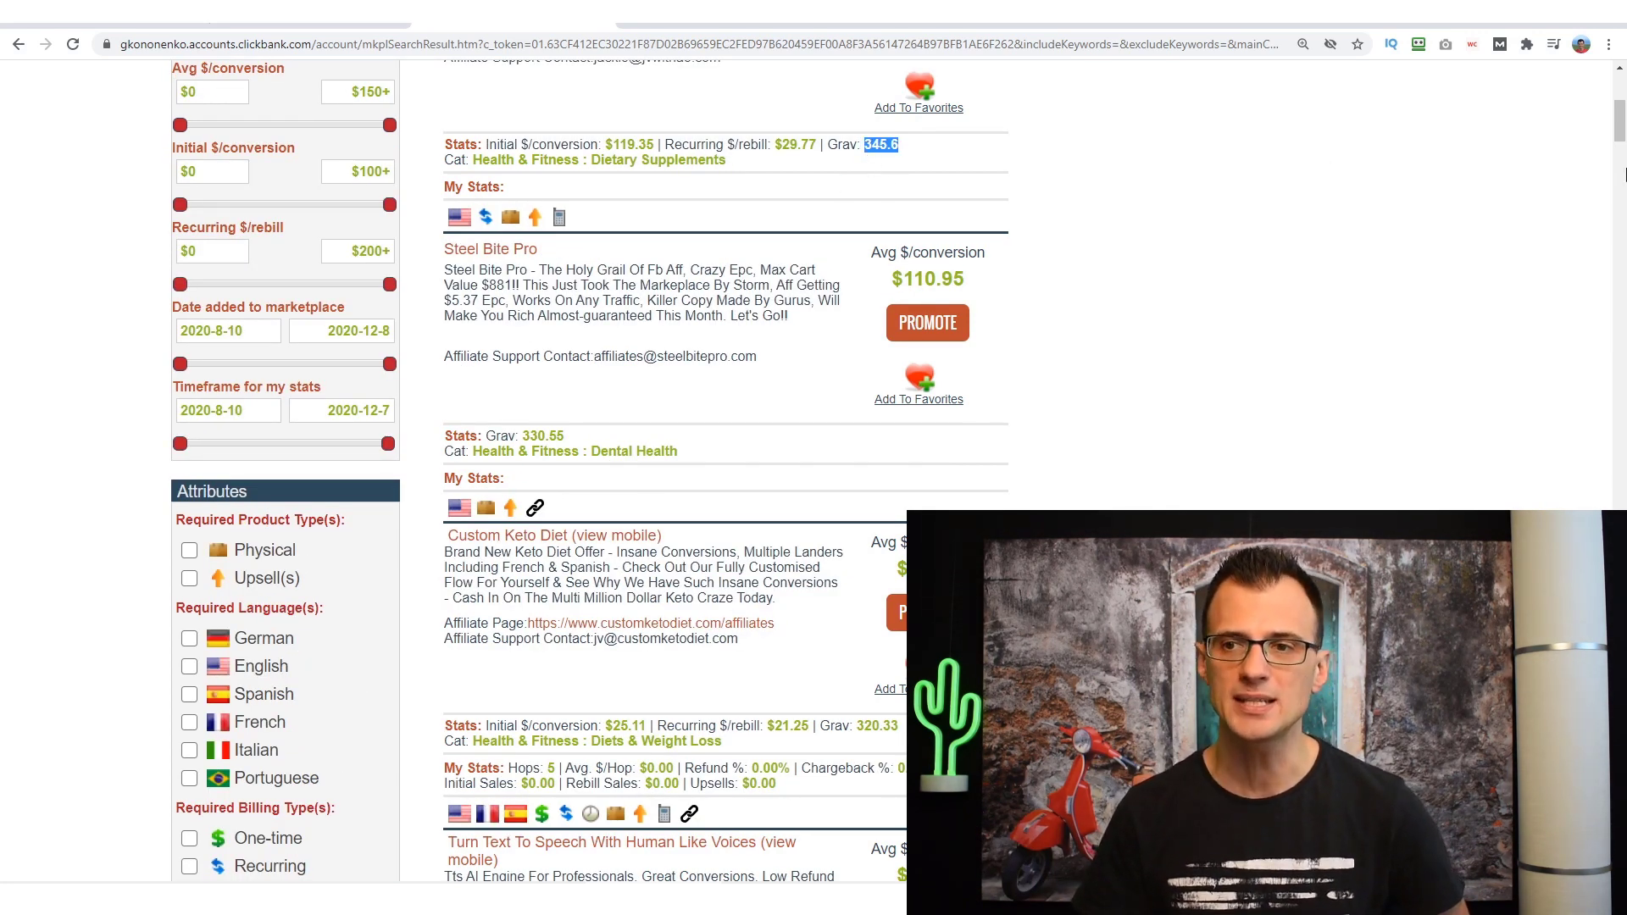
pyautogui.moveTo(1619, 130); pyautogui.dragTo(1619, 834)
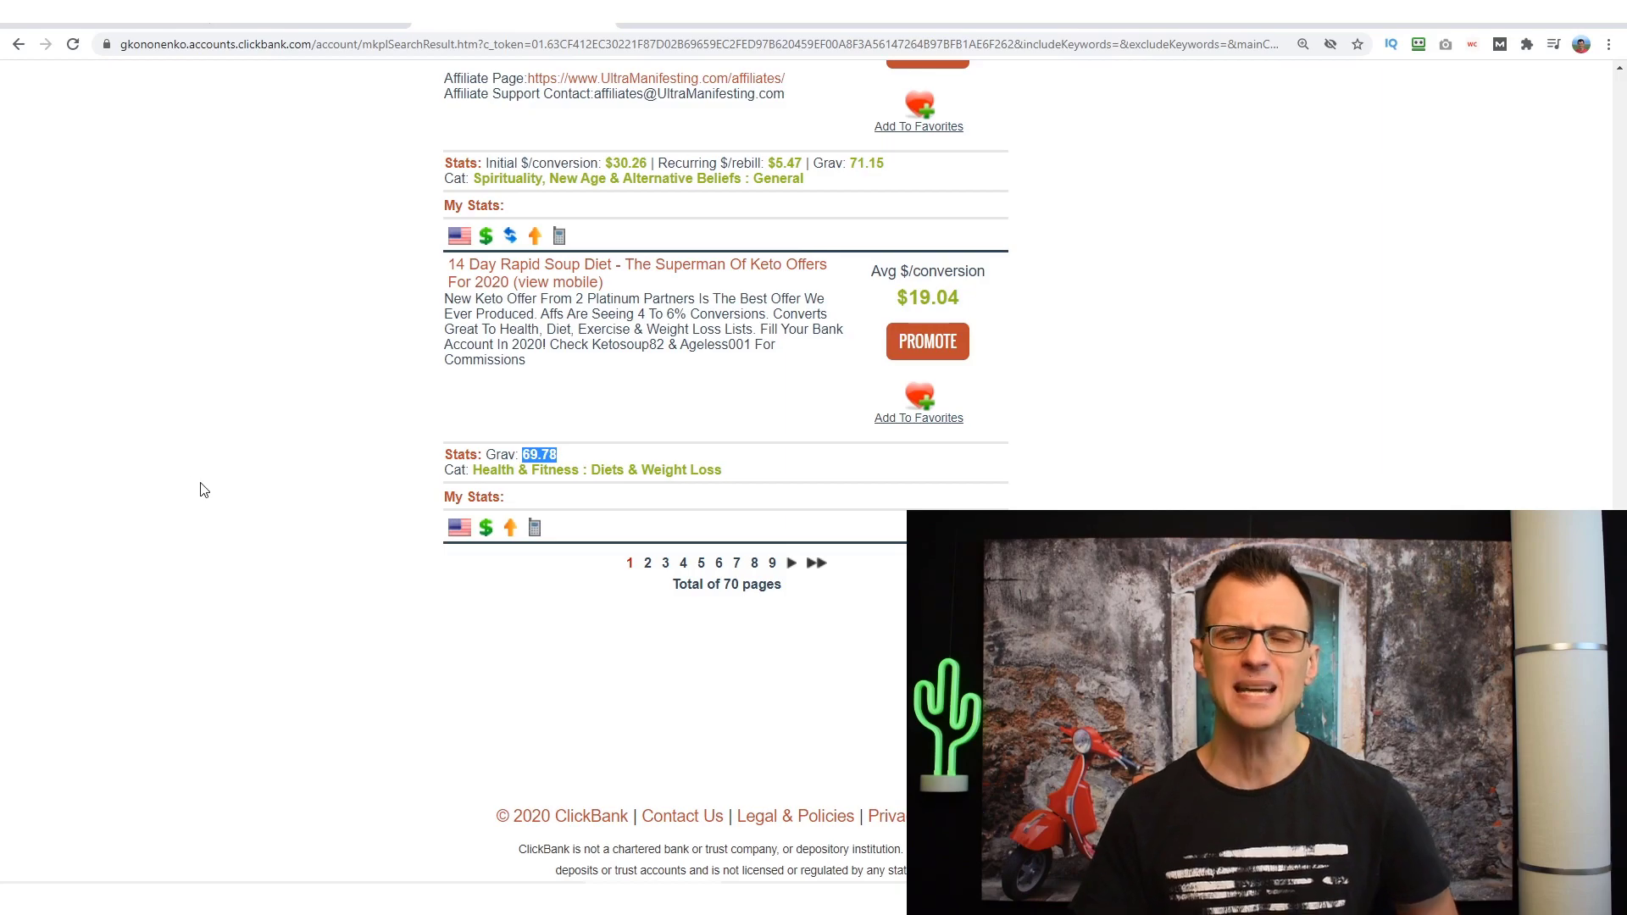
pyautogui.scroll(10, 263, 347)
pyautogui.scroll(-15, 264, 347)
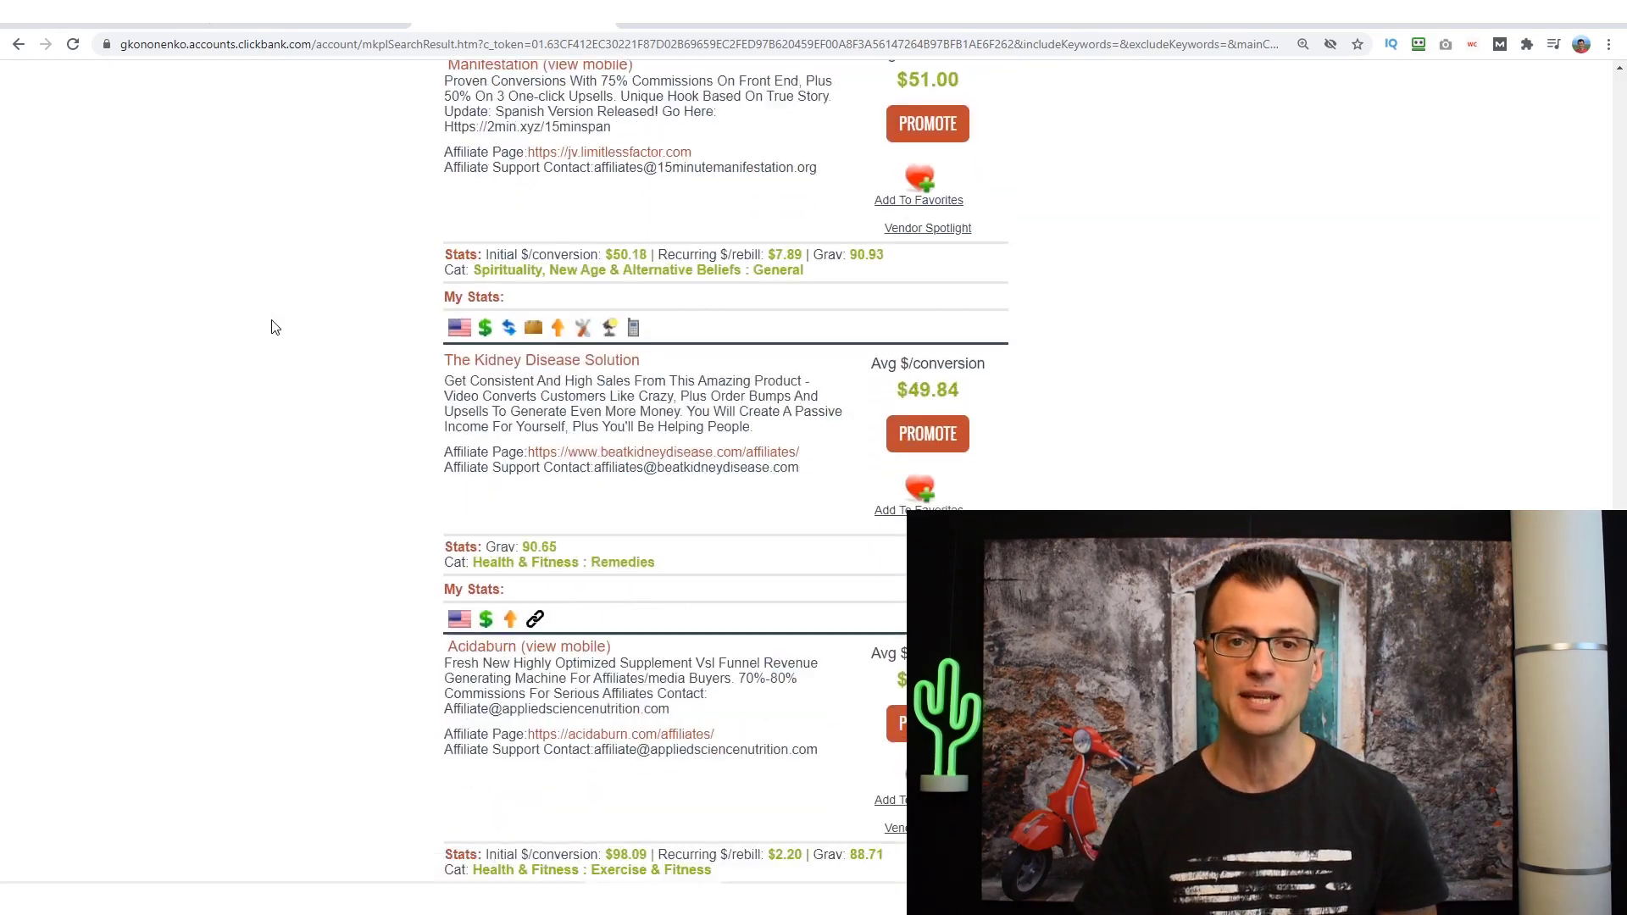
pyautogui.scroll(-10, 725, 474)
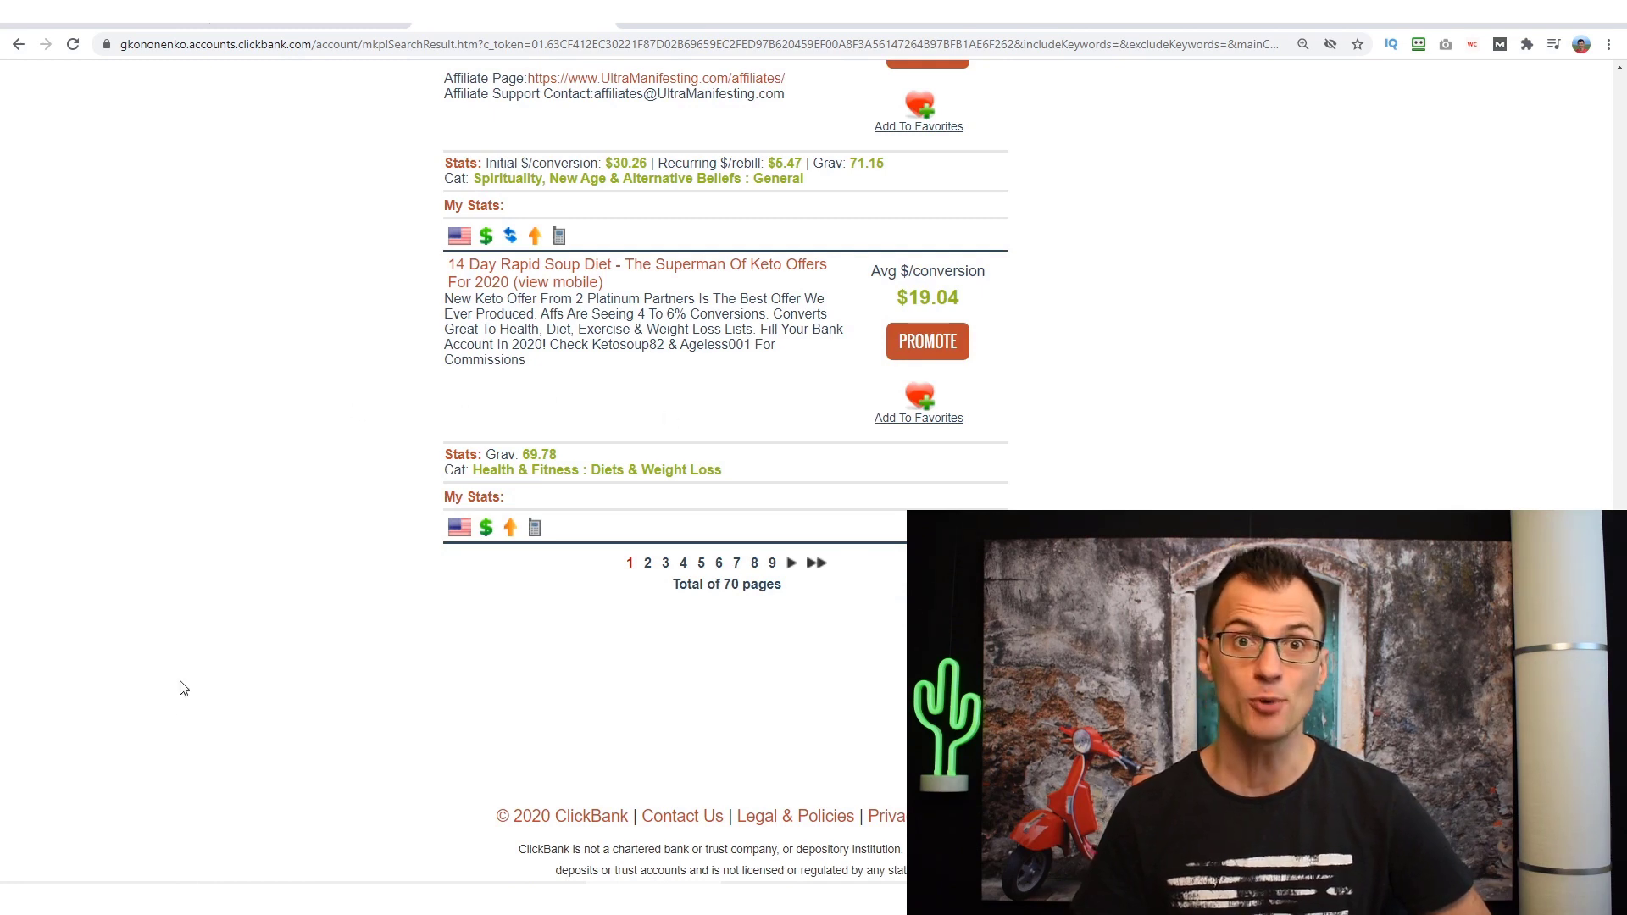
pyautogui.moveTo(566, 457); pyautogui.dragTo(522, 465)
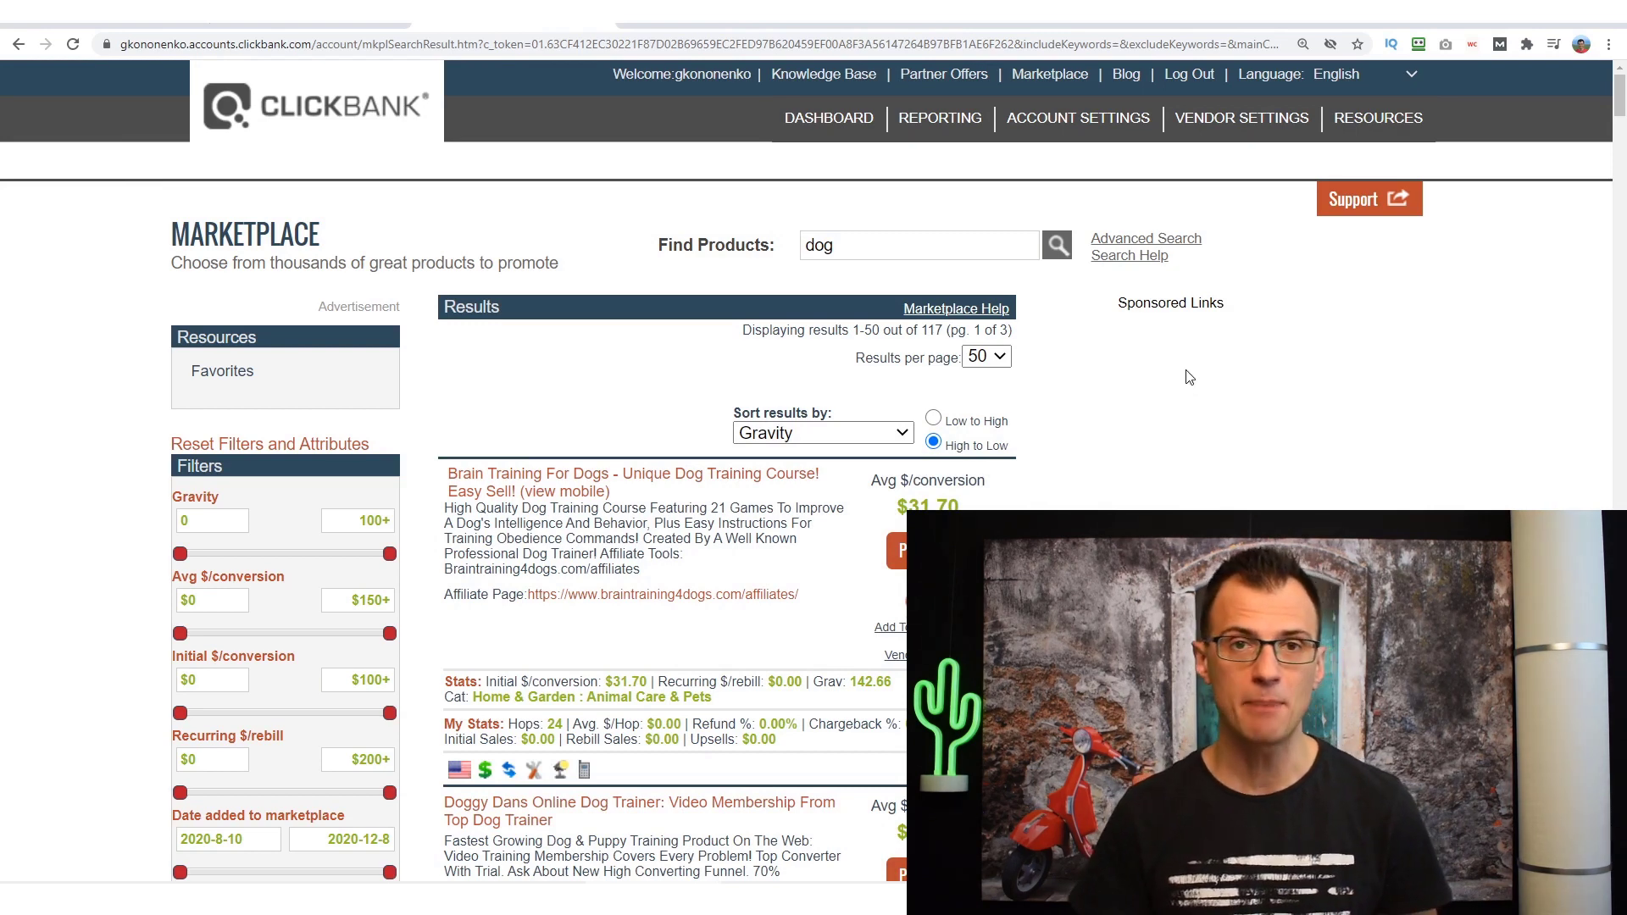
# Examine the gravity scores of the top listings in the results for "dog"
pyautogui.scroll(-1, 1266, 392)
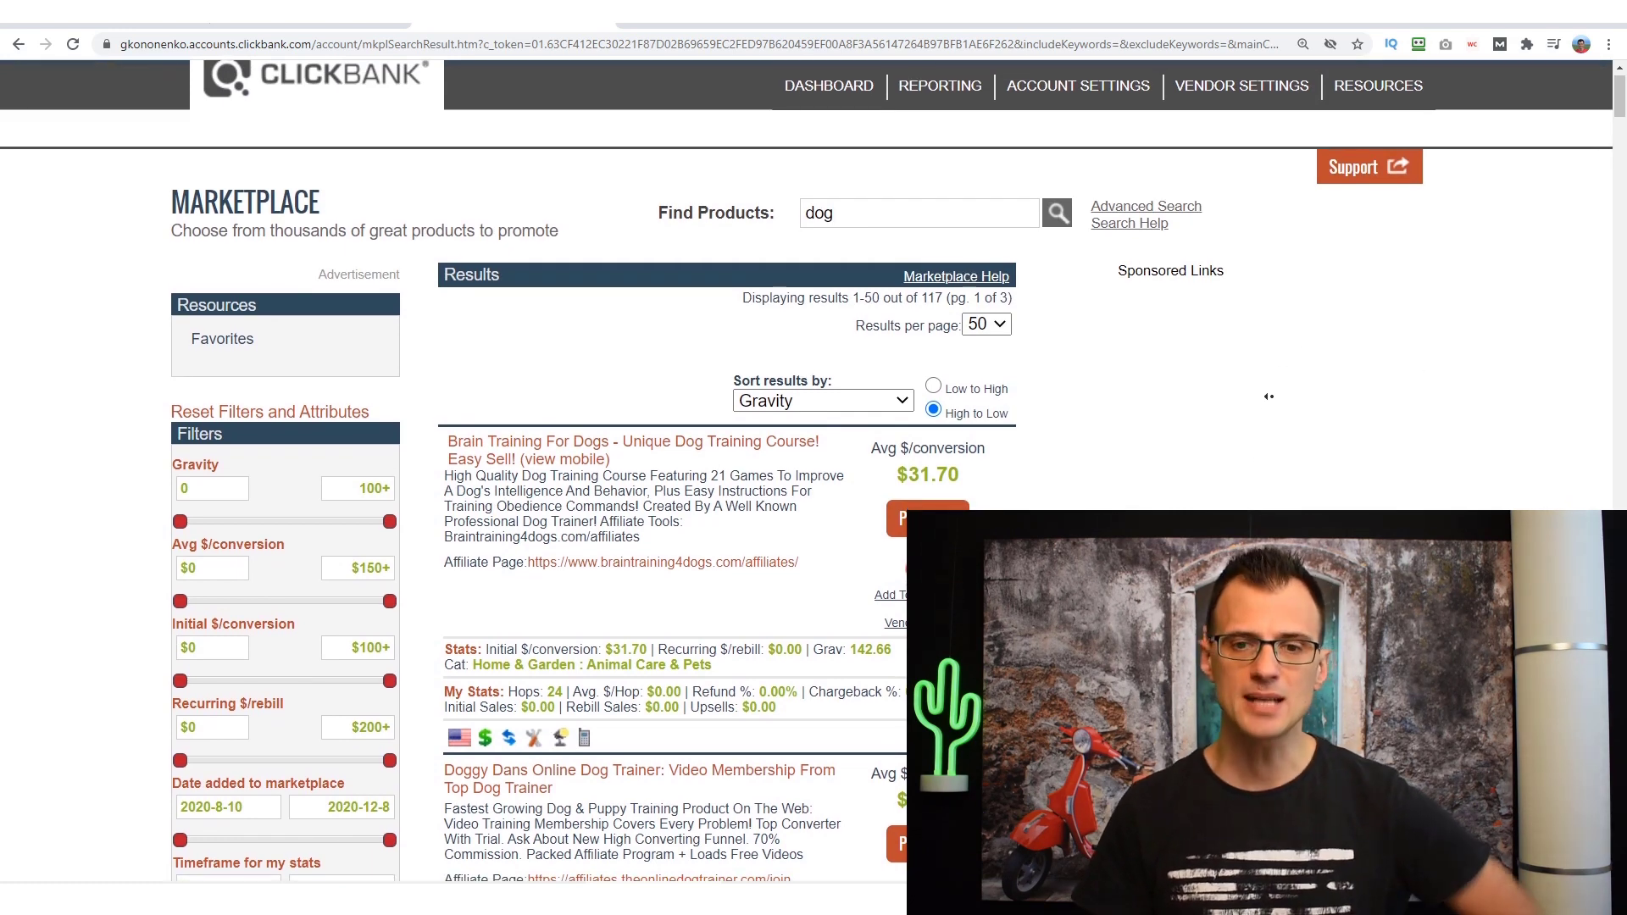
pyautogui.scroll(-3, 1255, 426)
pyautogui.scroll(-3, 1166, 315)
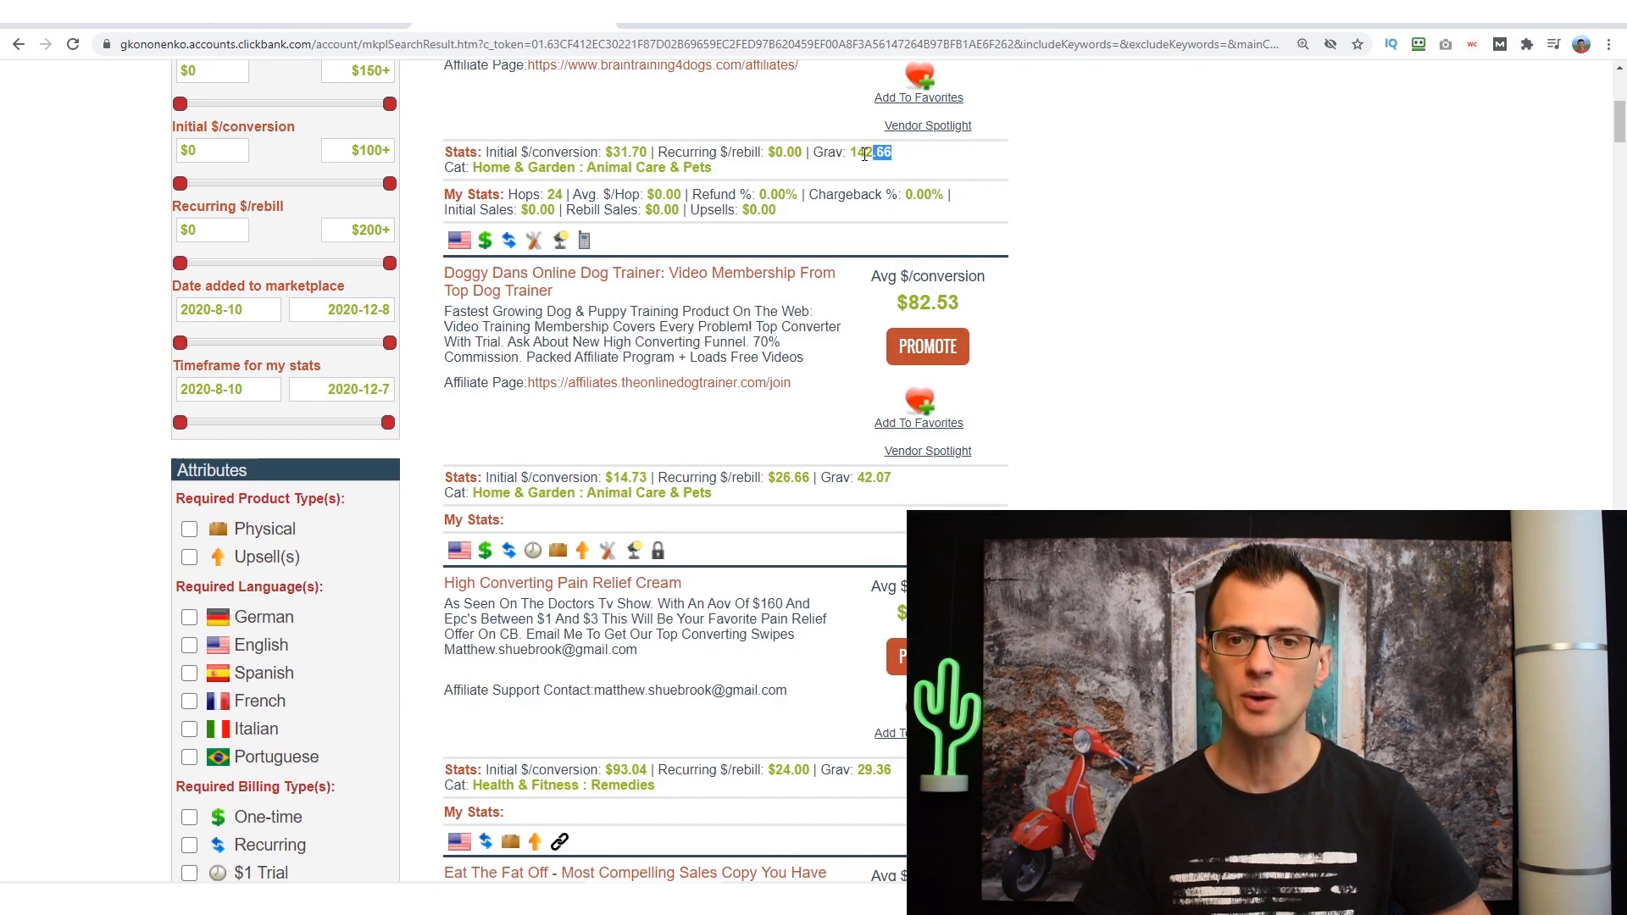
pyautogui.scroll(-3, 975, 261)
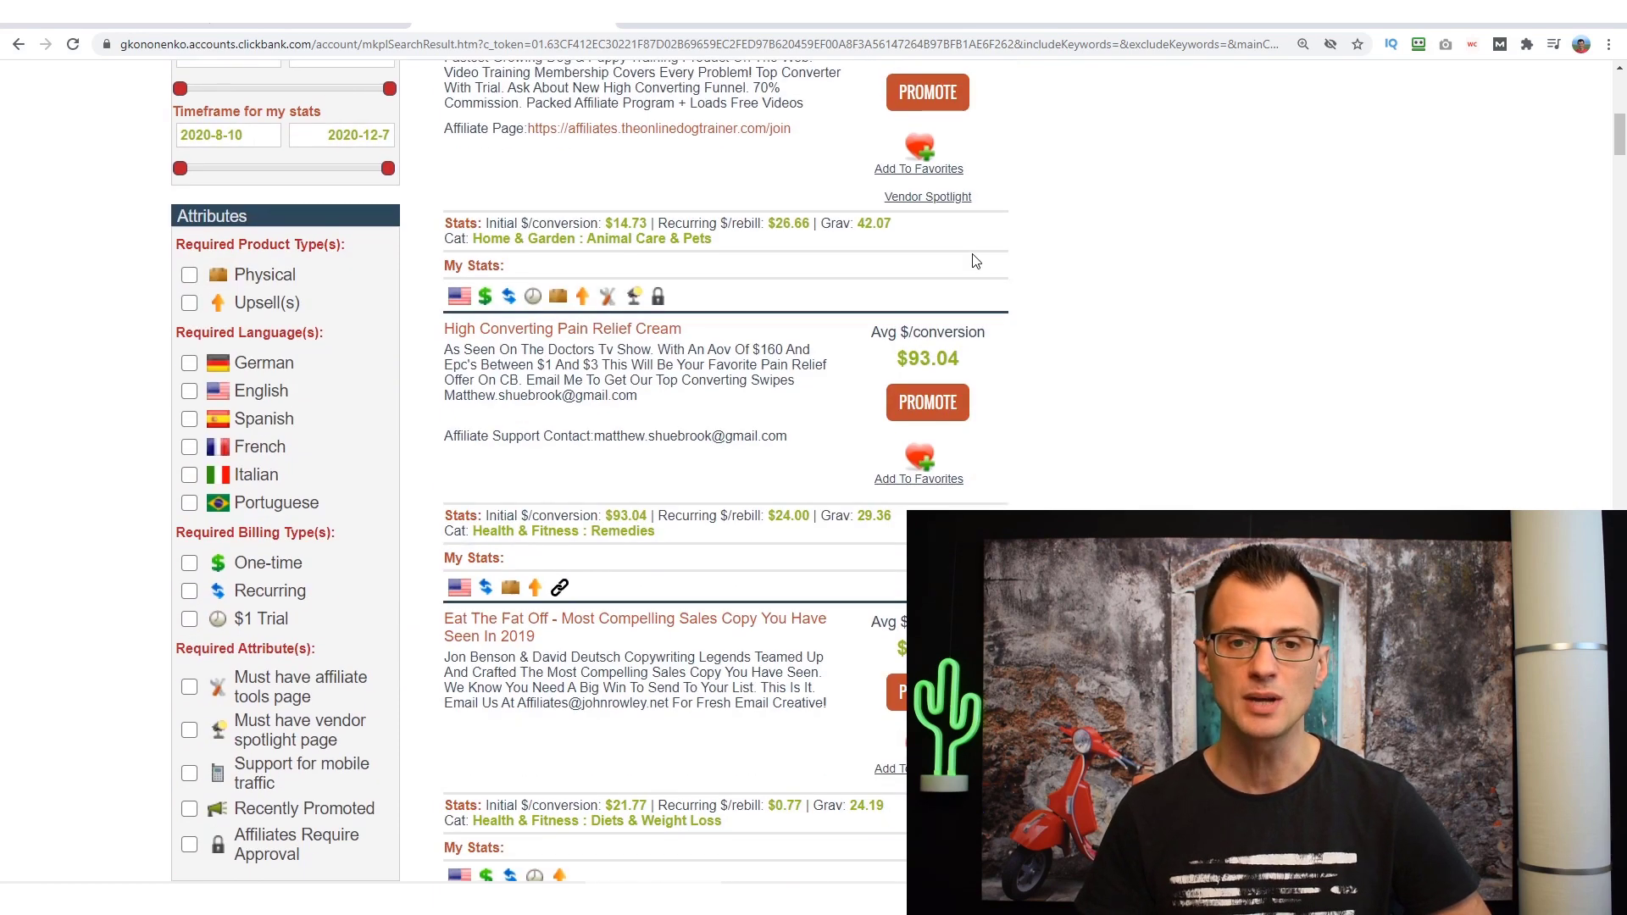
pyautogui.doubleClick(889, 223)
pyautogui.scroll(5, 916, 280)
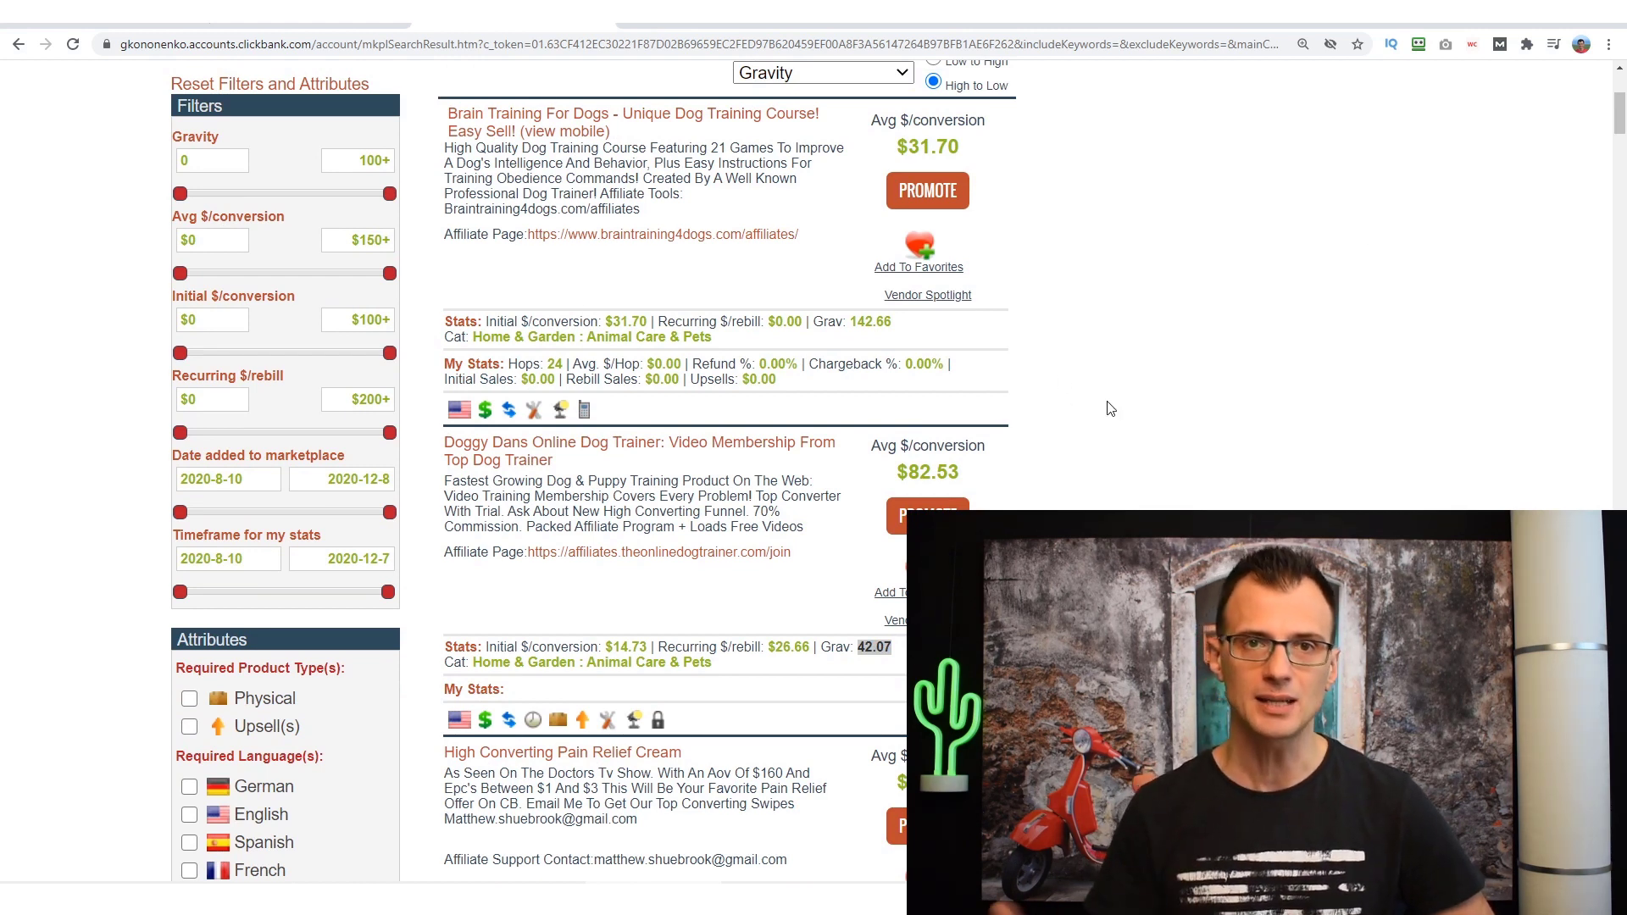
# Generate a HopLink for the Brain Training For Dogs product without a tracking ID, and close the generator
pyautogui.click(923, 193)
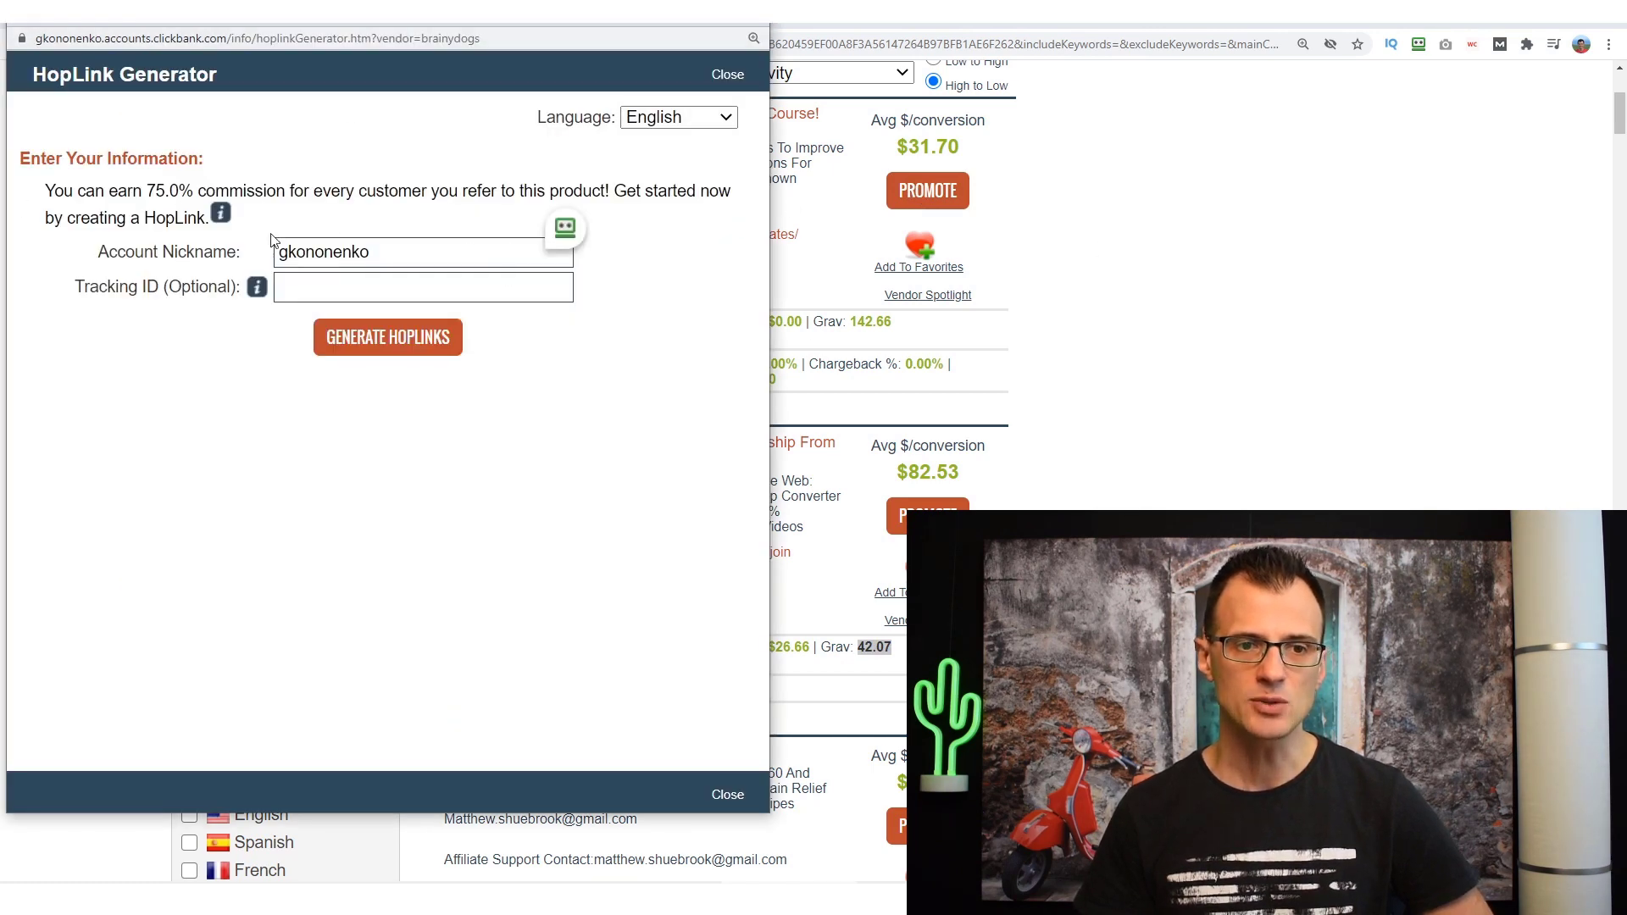
pyautogui.click(378, 353)
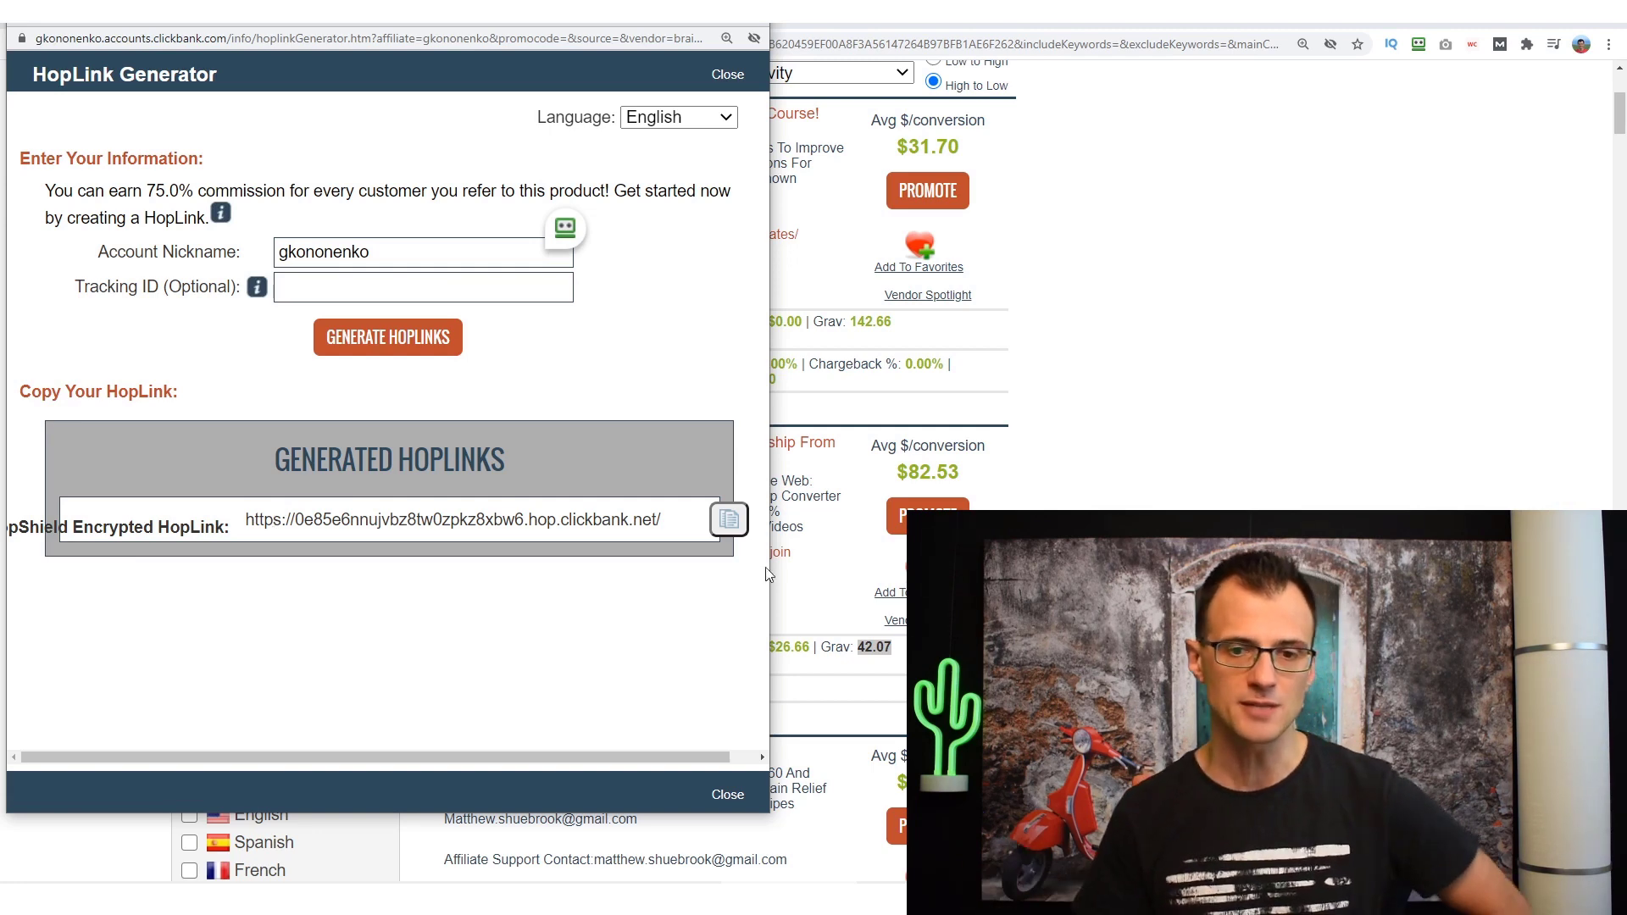
pyautogui.click(752, 18)
# Try to get a HopLink for the Doggy Dans Online Dog Trainer product, and close the generator
pyautogui.scroll(-3, 1246, 313)
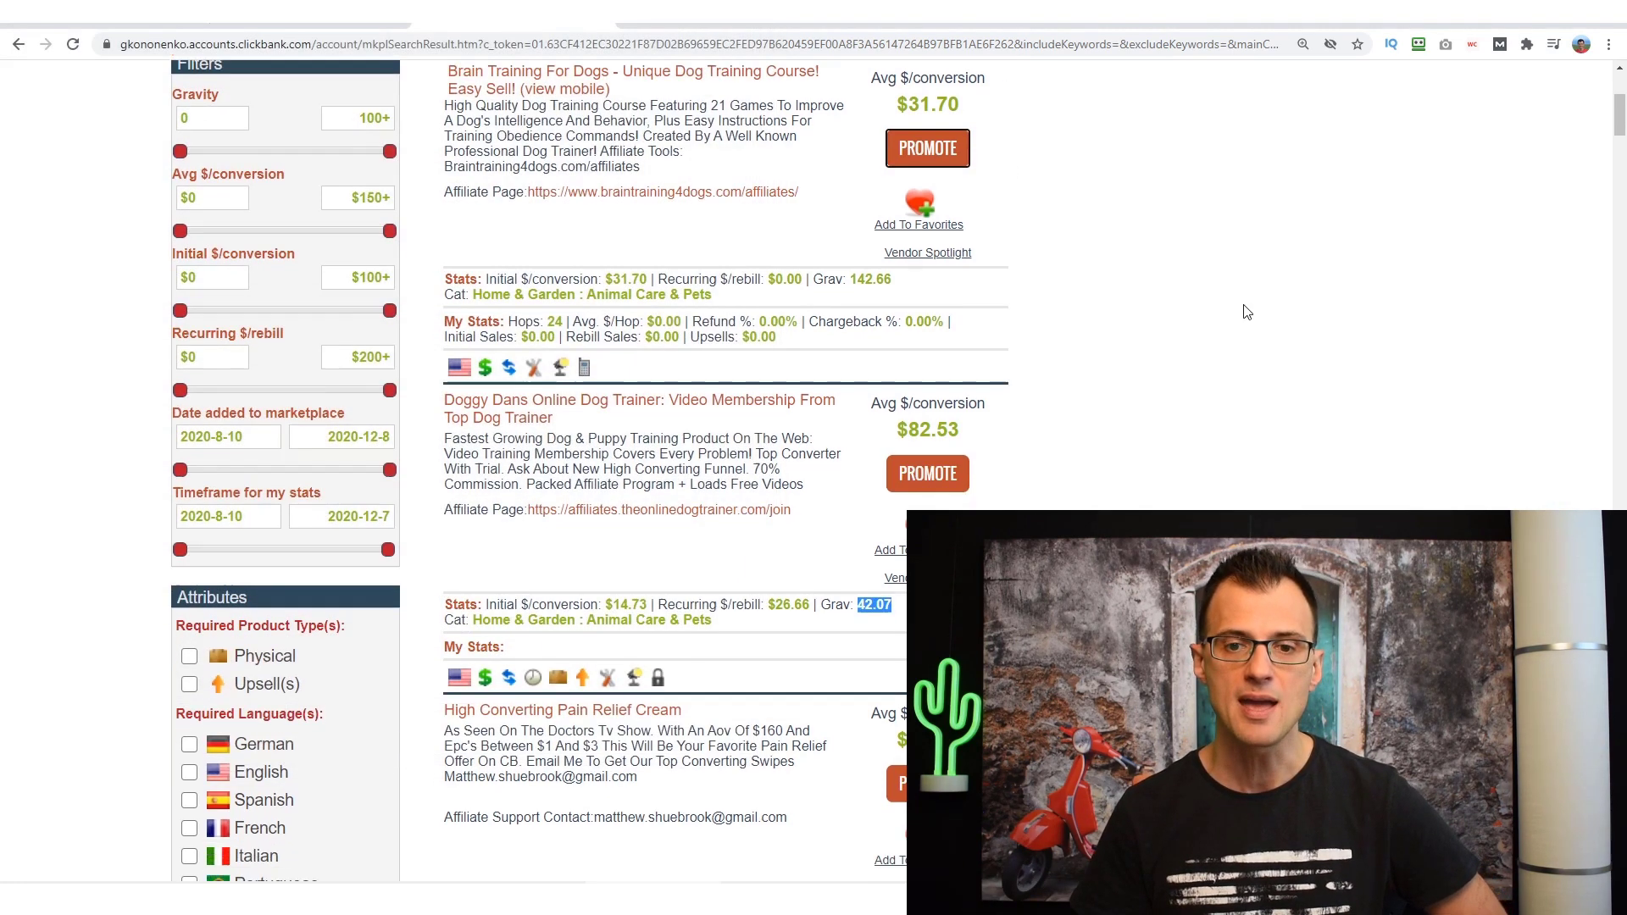
pyautogui.scroll(-1, 1239, 317)
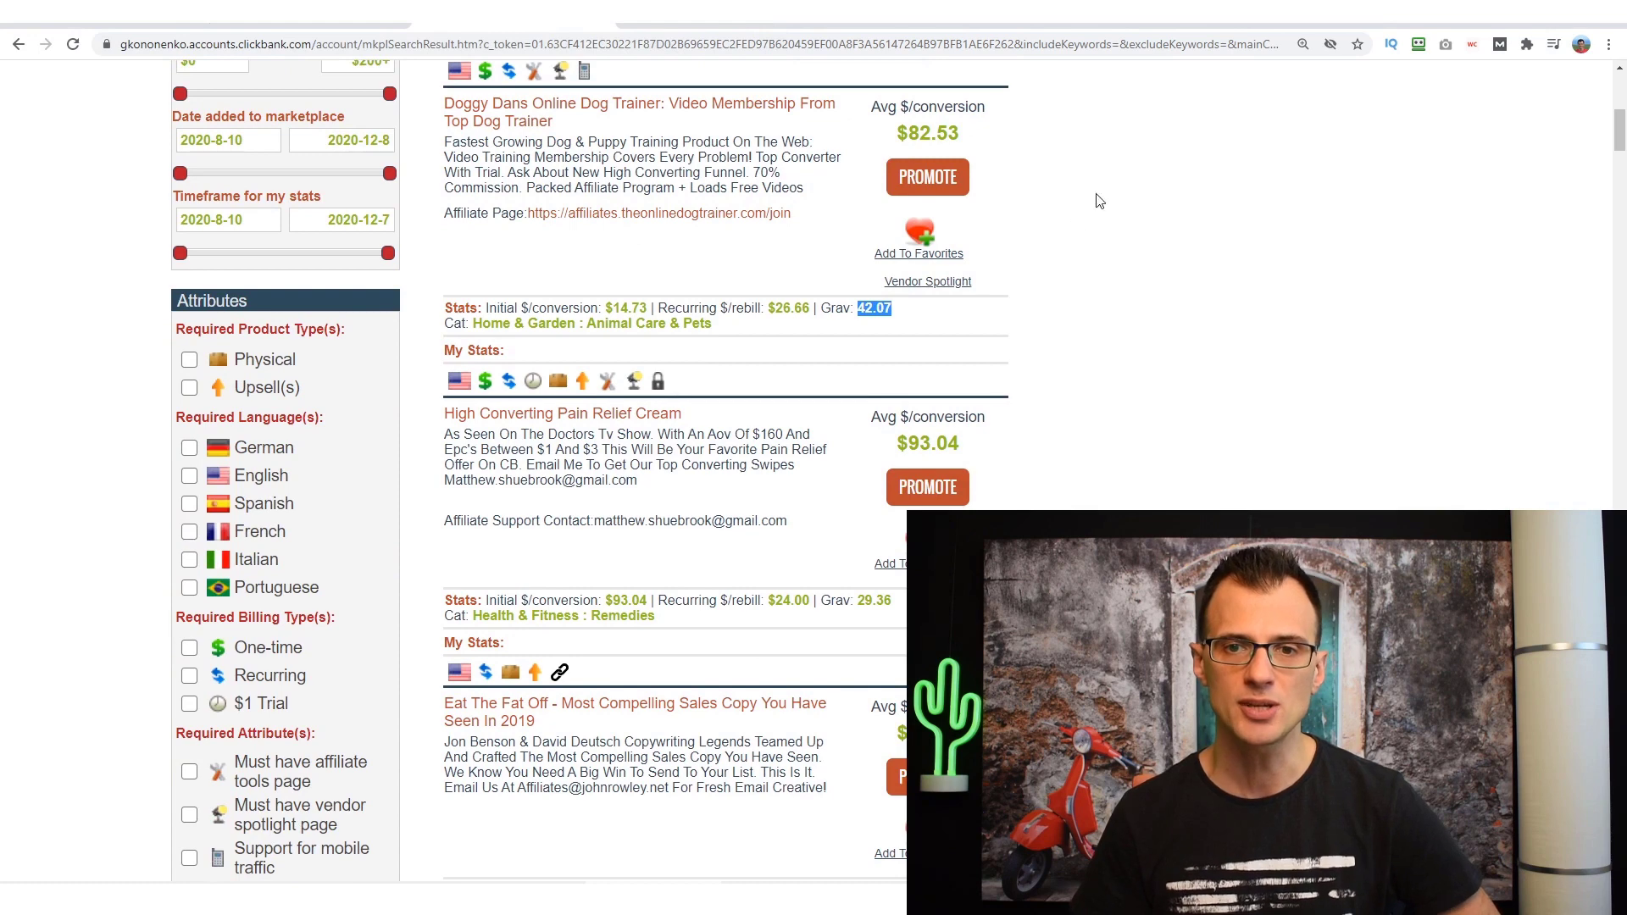
pyautogui.click(956, 188)
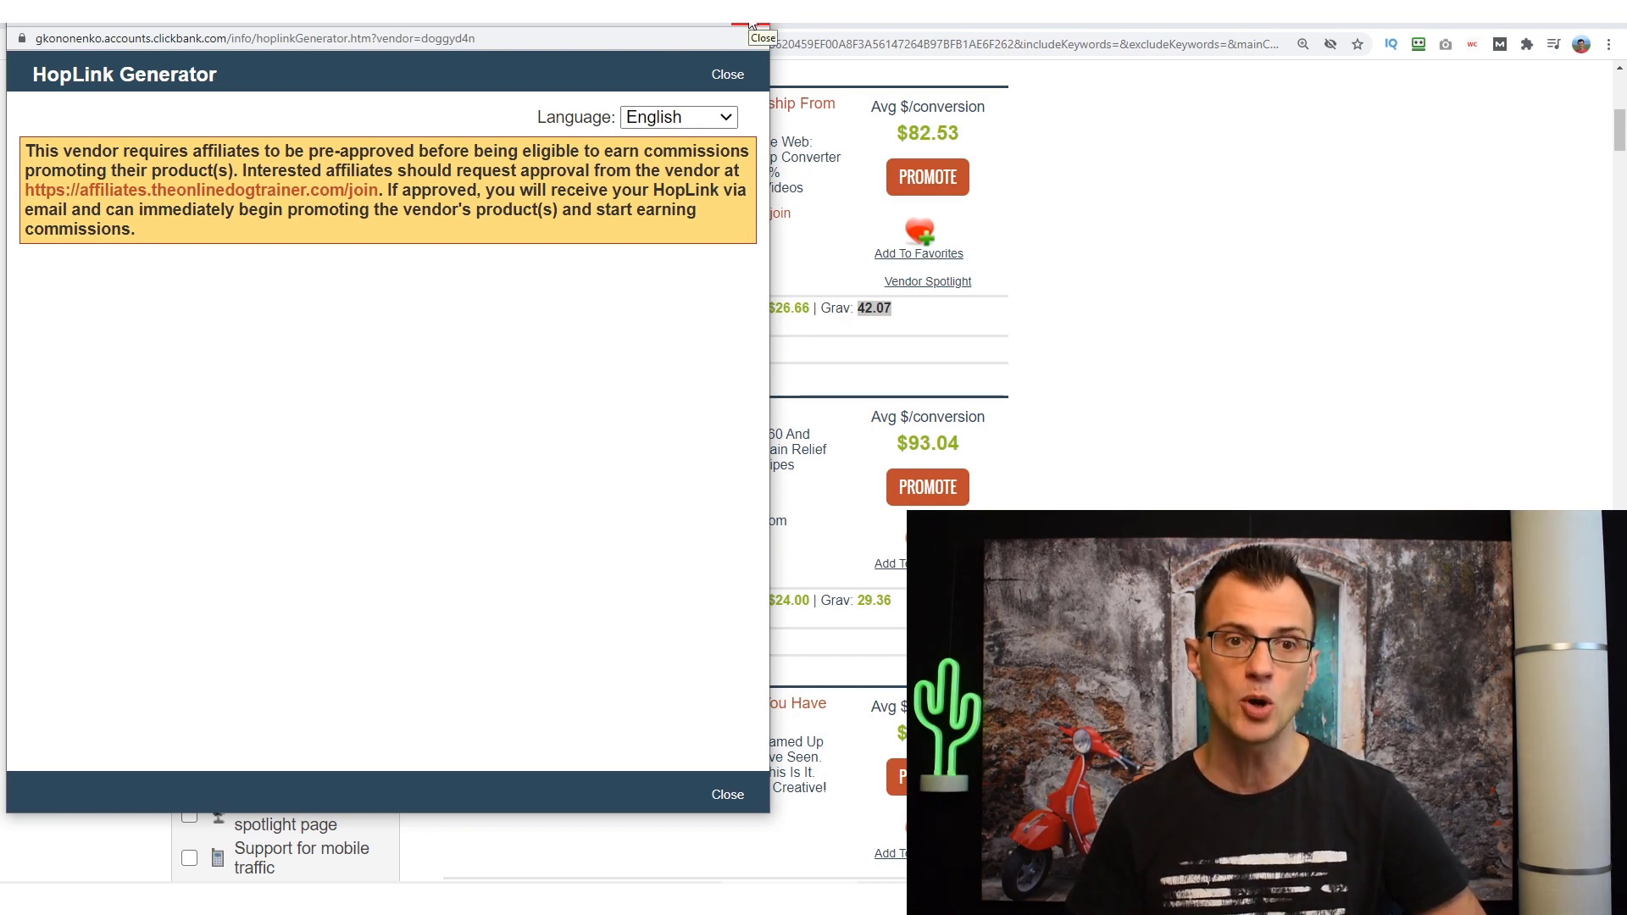
pyautogui.click(734, 78)
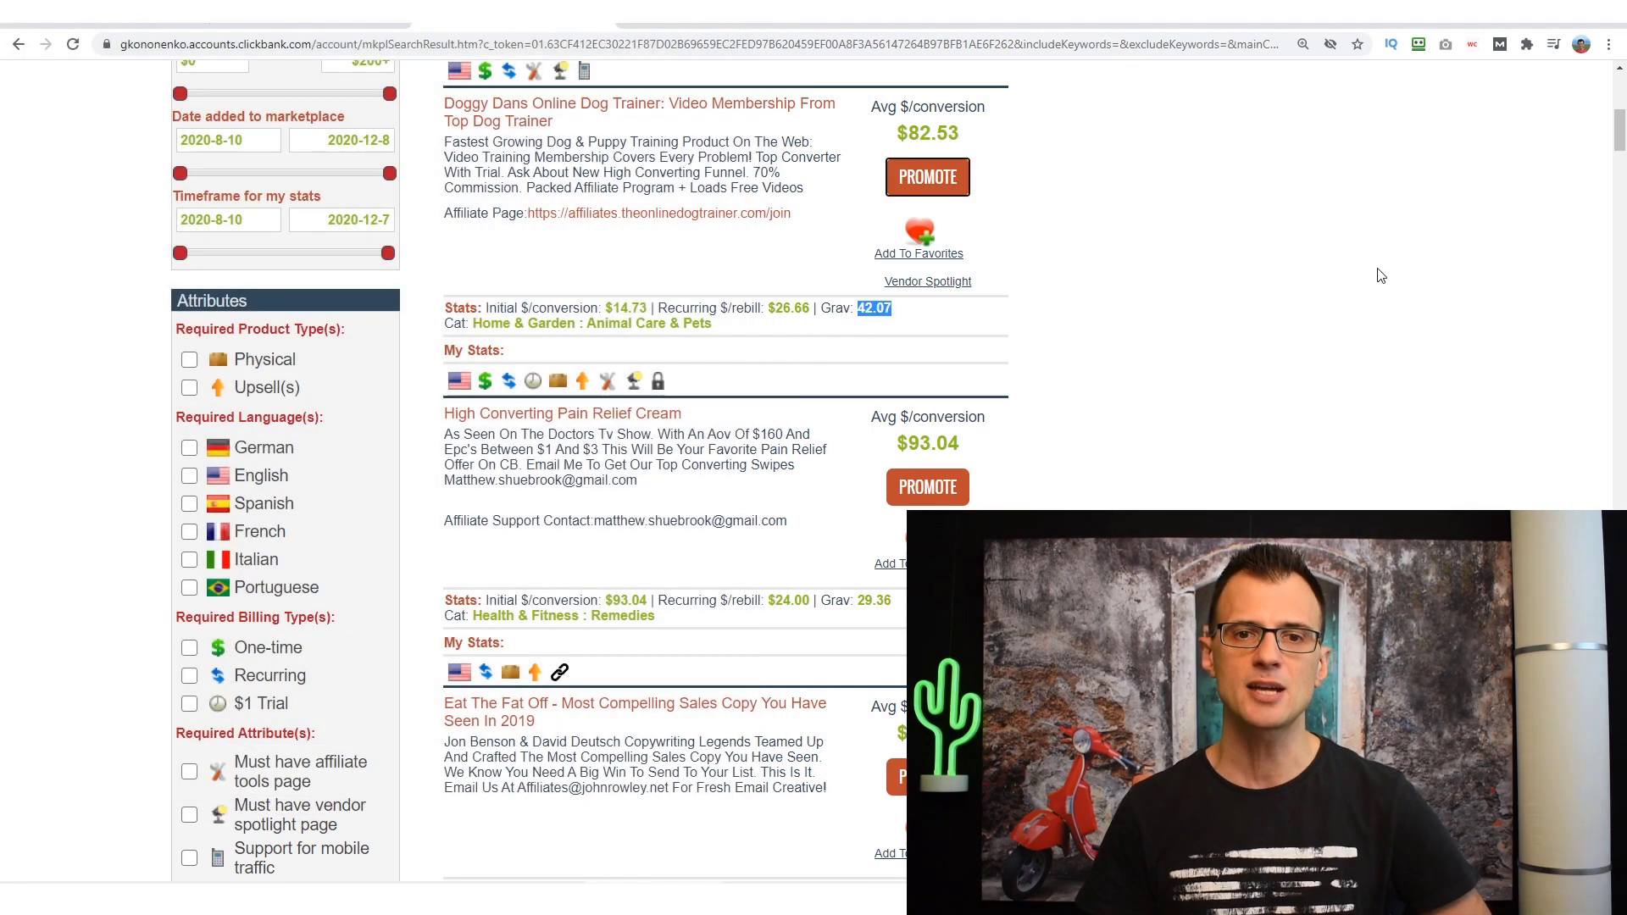
pyautogui.scroll(1, 1360, 263)
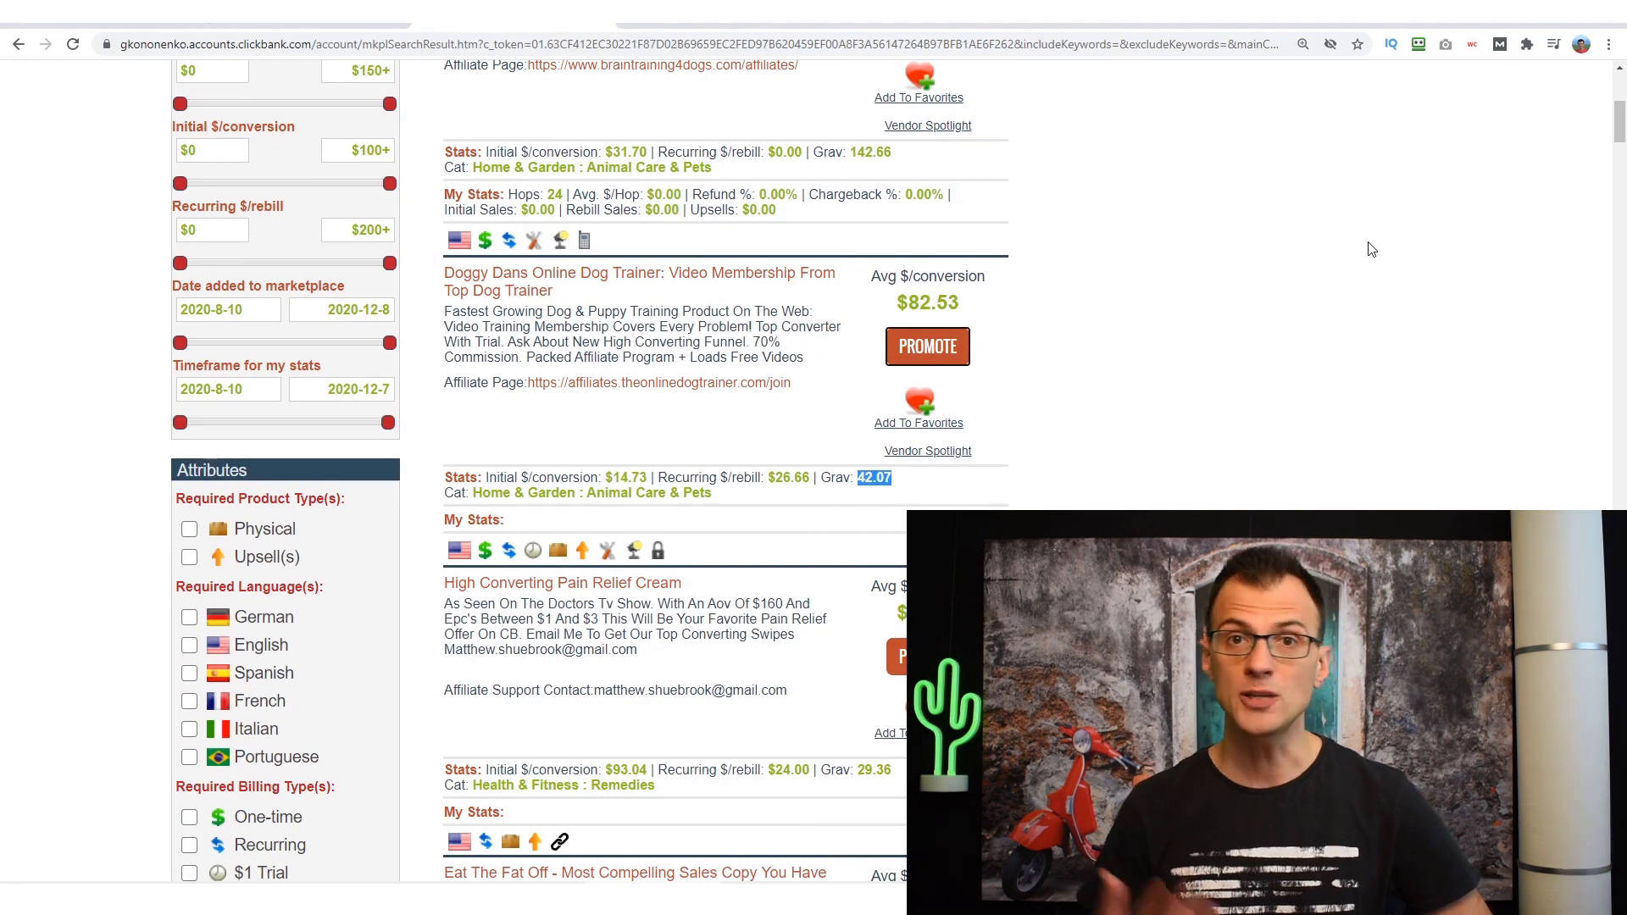
pyautogui.scroll(-1, 1404, 340)
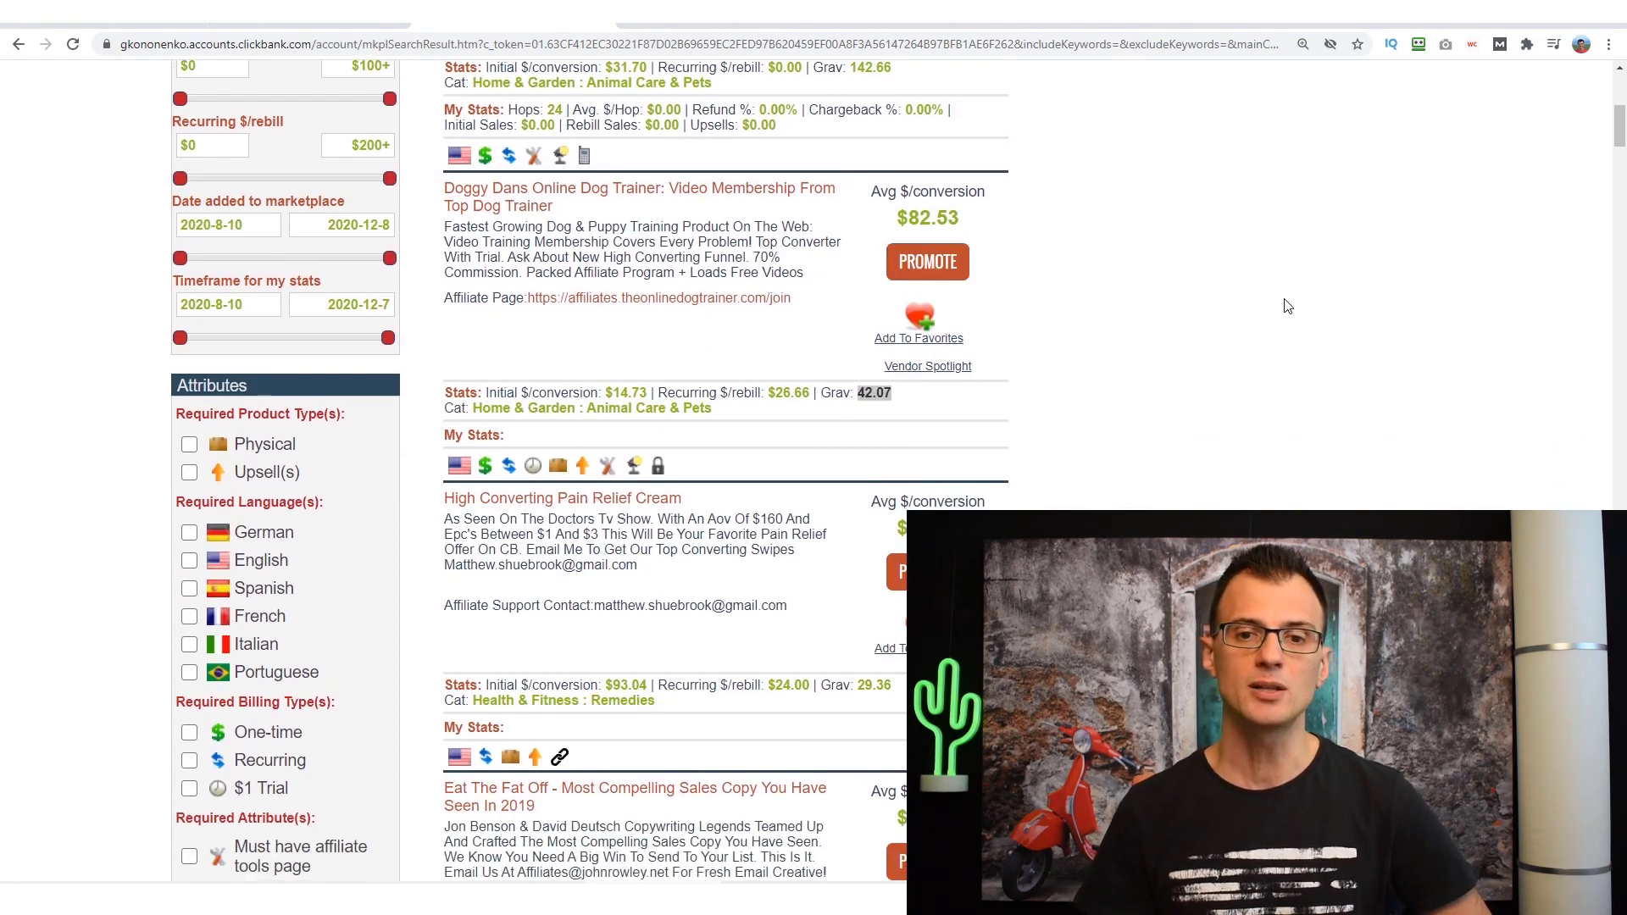
# View the HopLink generator for the Brain Training For Dogs product, and close it without generating a link
pyautogui.scroll(3, 1102, 500)
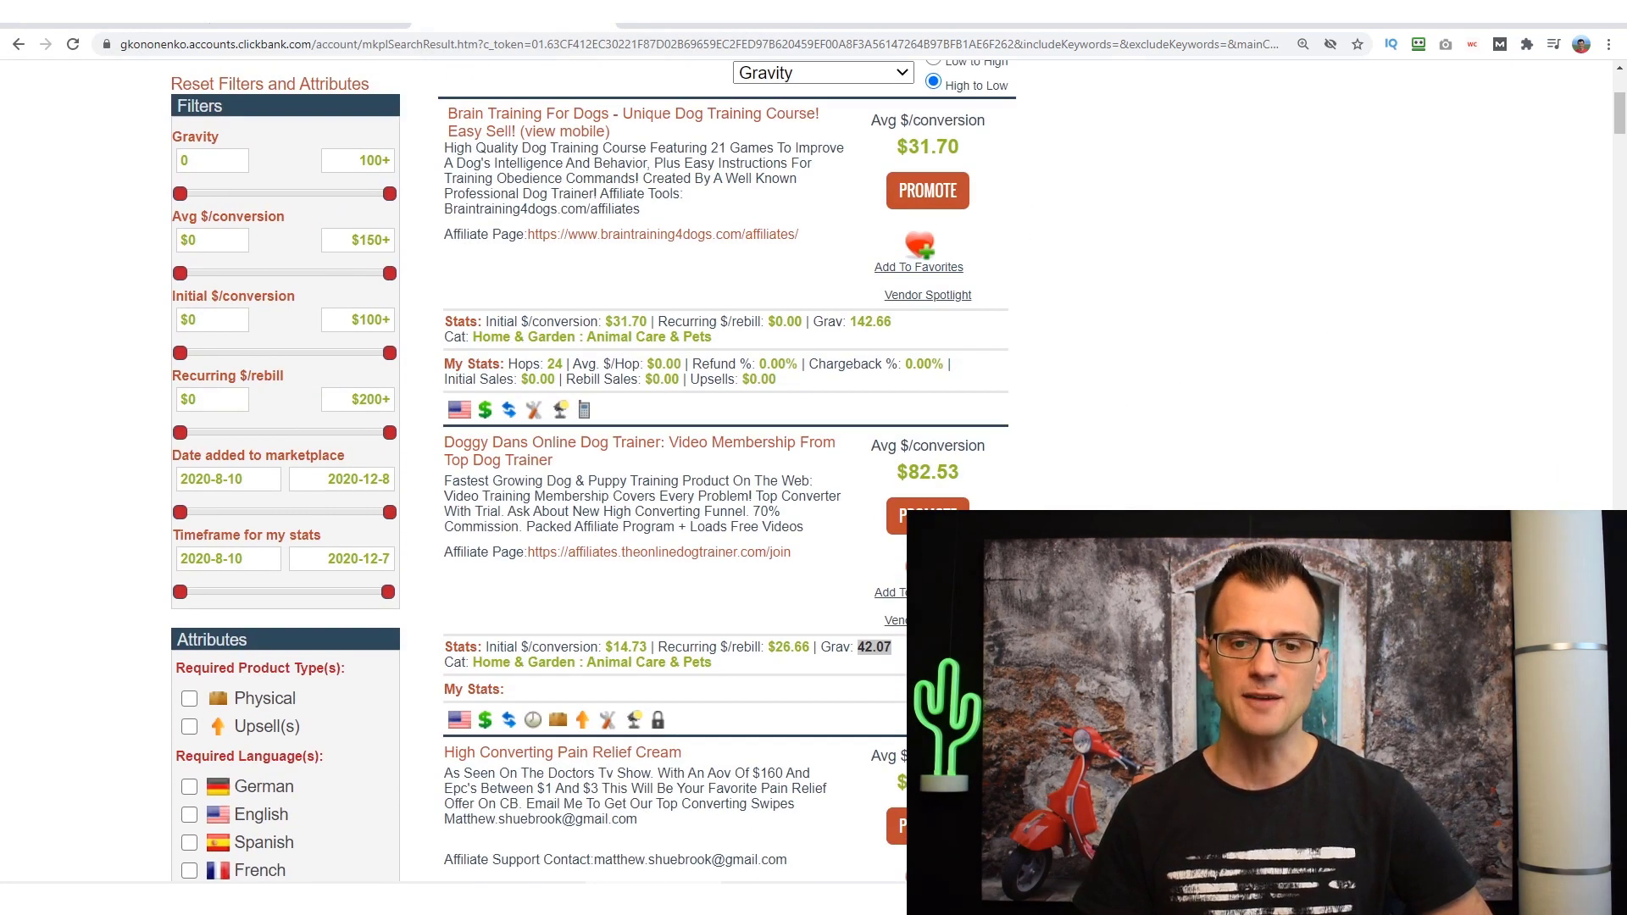
pyautogui.scroll(1, 1240, 331)
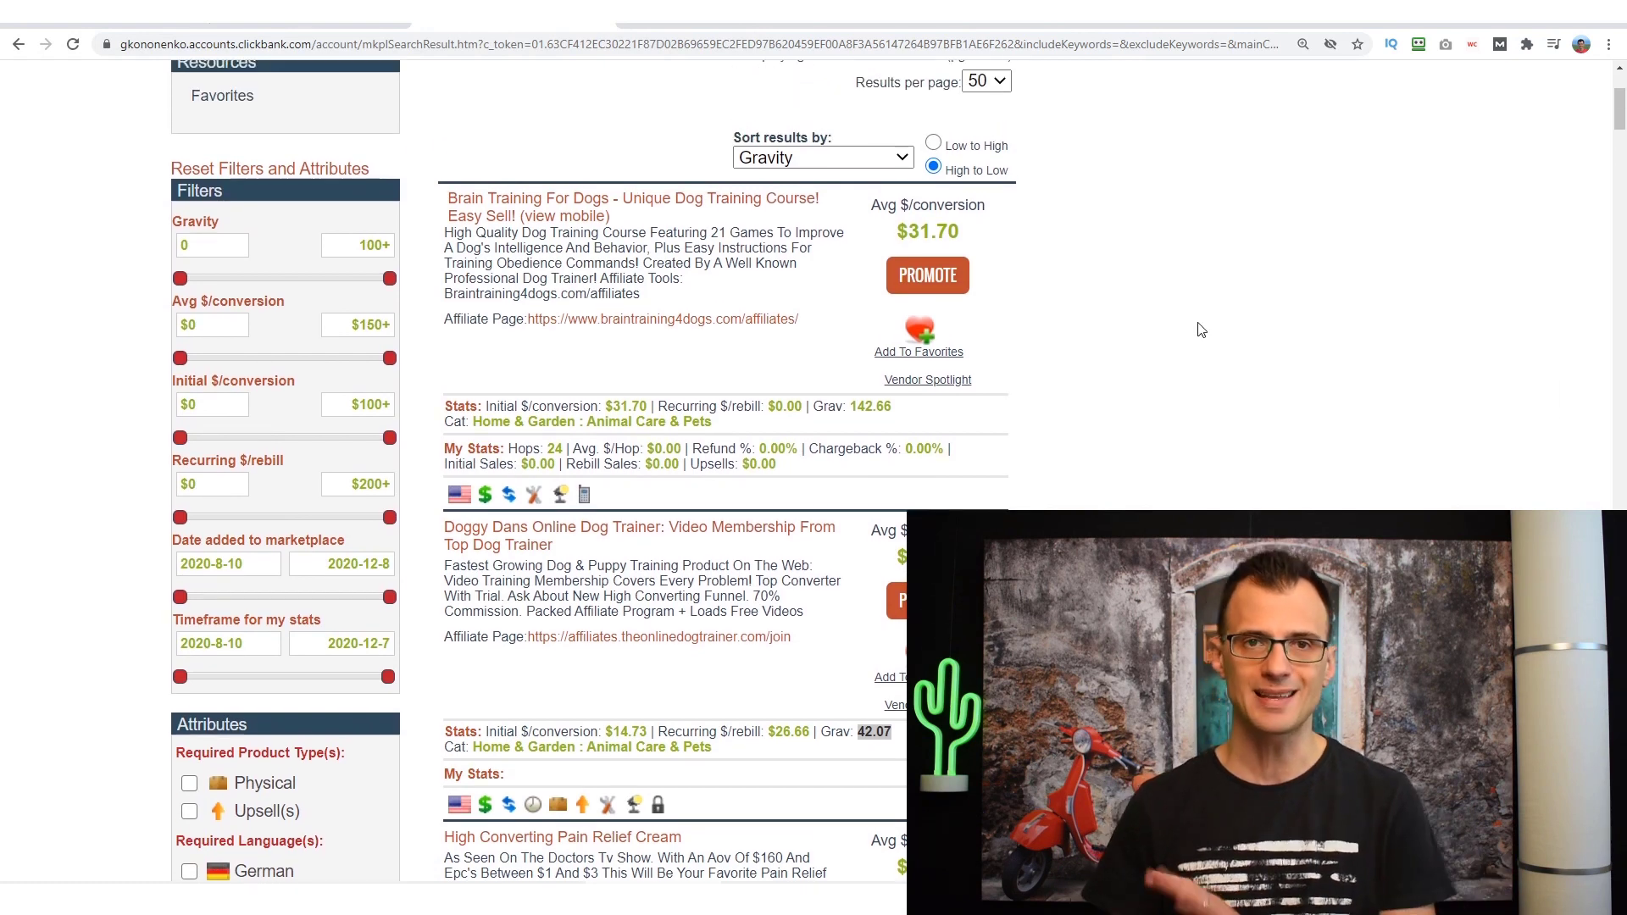
pyautogui.scroll(-1, 1269, 368)
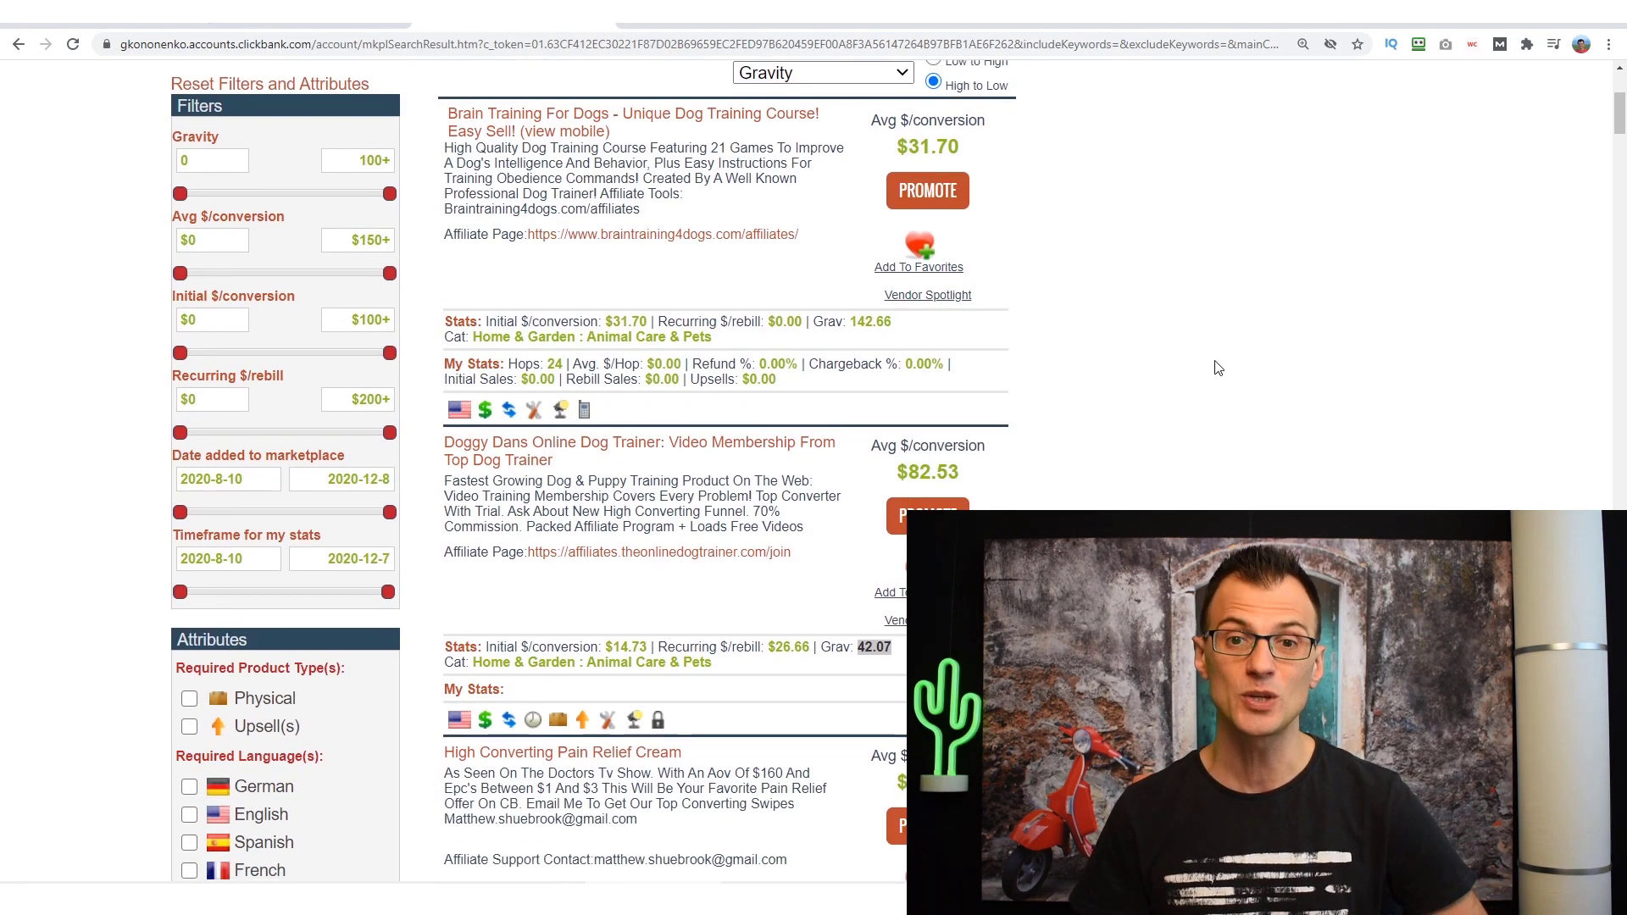
pyautogui.click(945, 216)
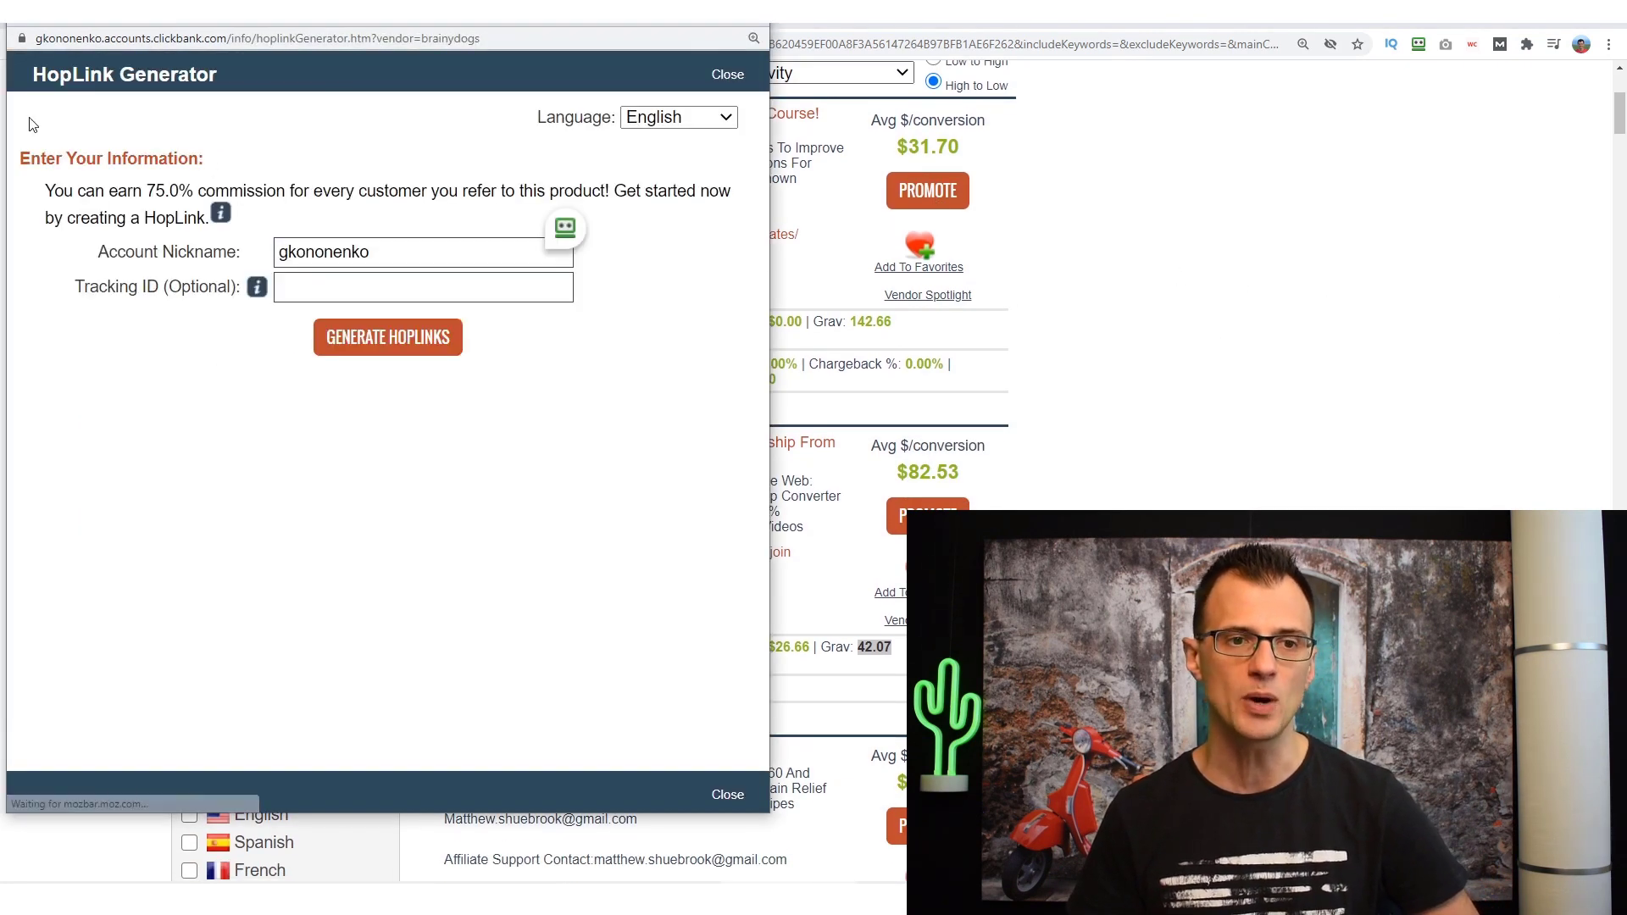
pyautogui.click(731, 76)
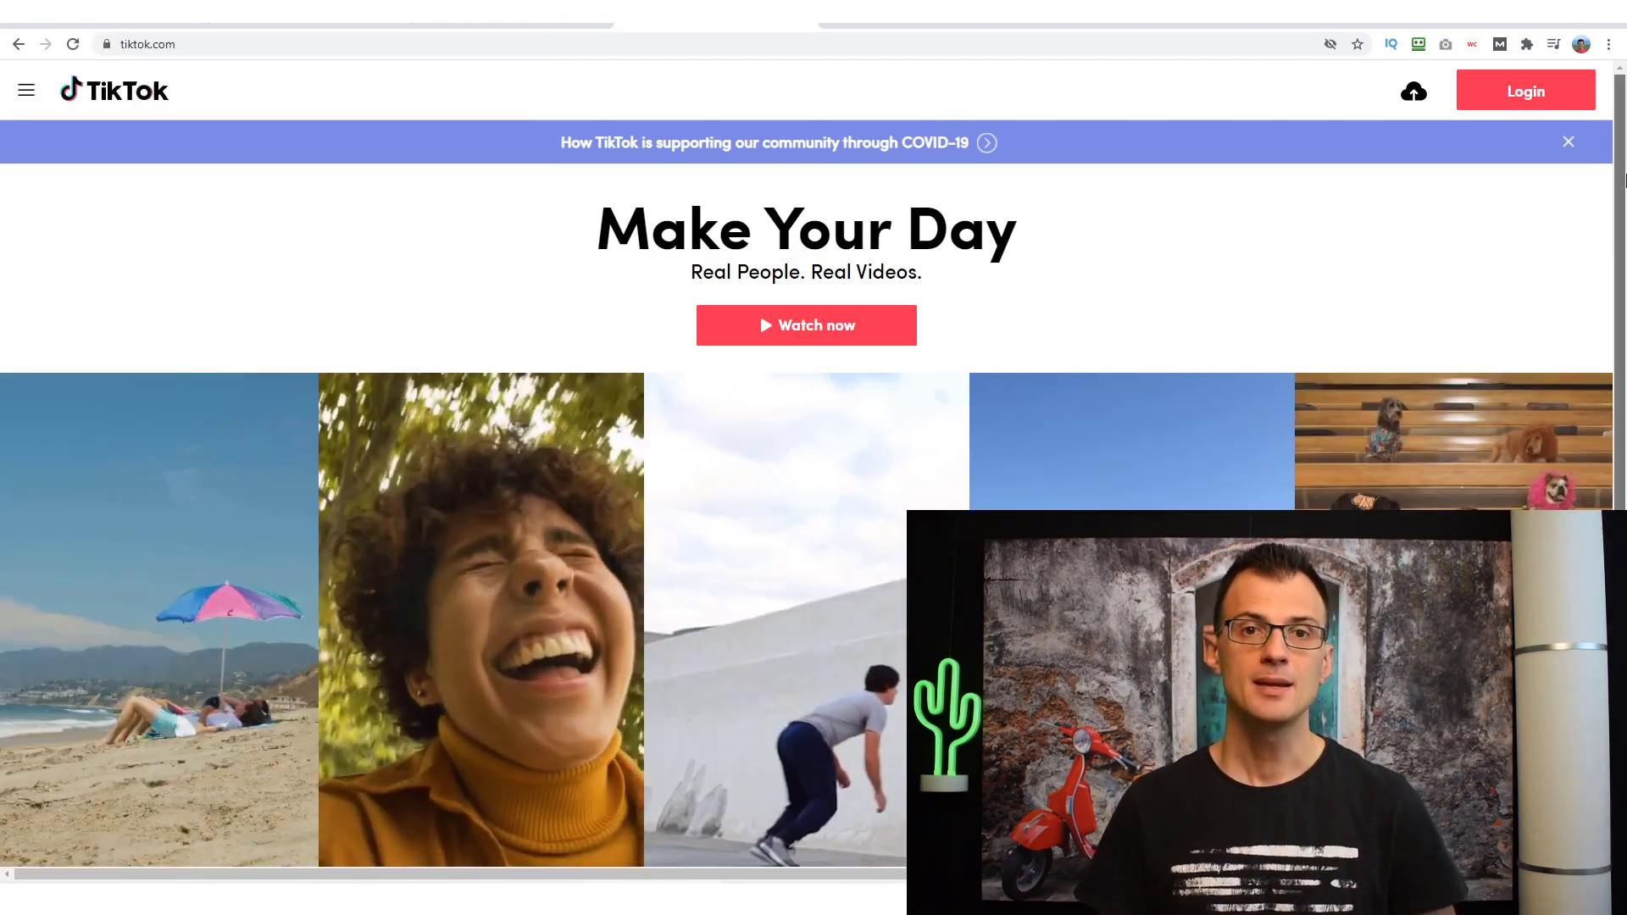
# Switch to the TikTok website and start registering a new account with the email sign-up option
pyautogui.moveTo(1625, 178)
pyautogui.mouseDown()
pyautogui.moveTo(1624, 407)
pyautogui.moveTo(1625, 203)
pyautogui.mouseUp()
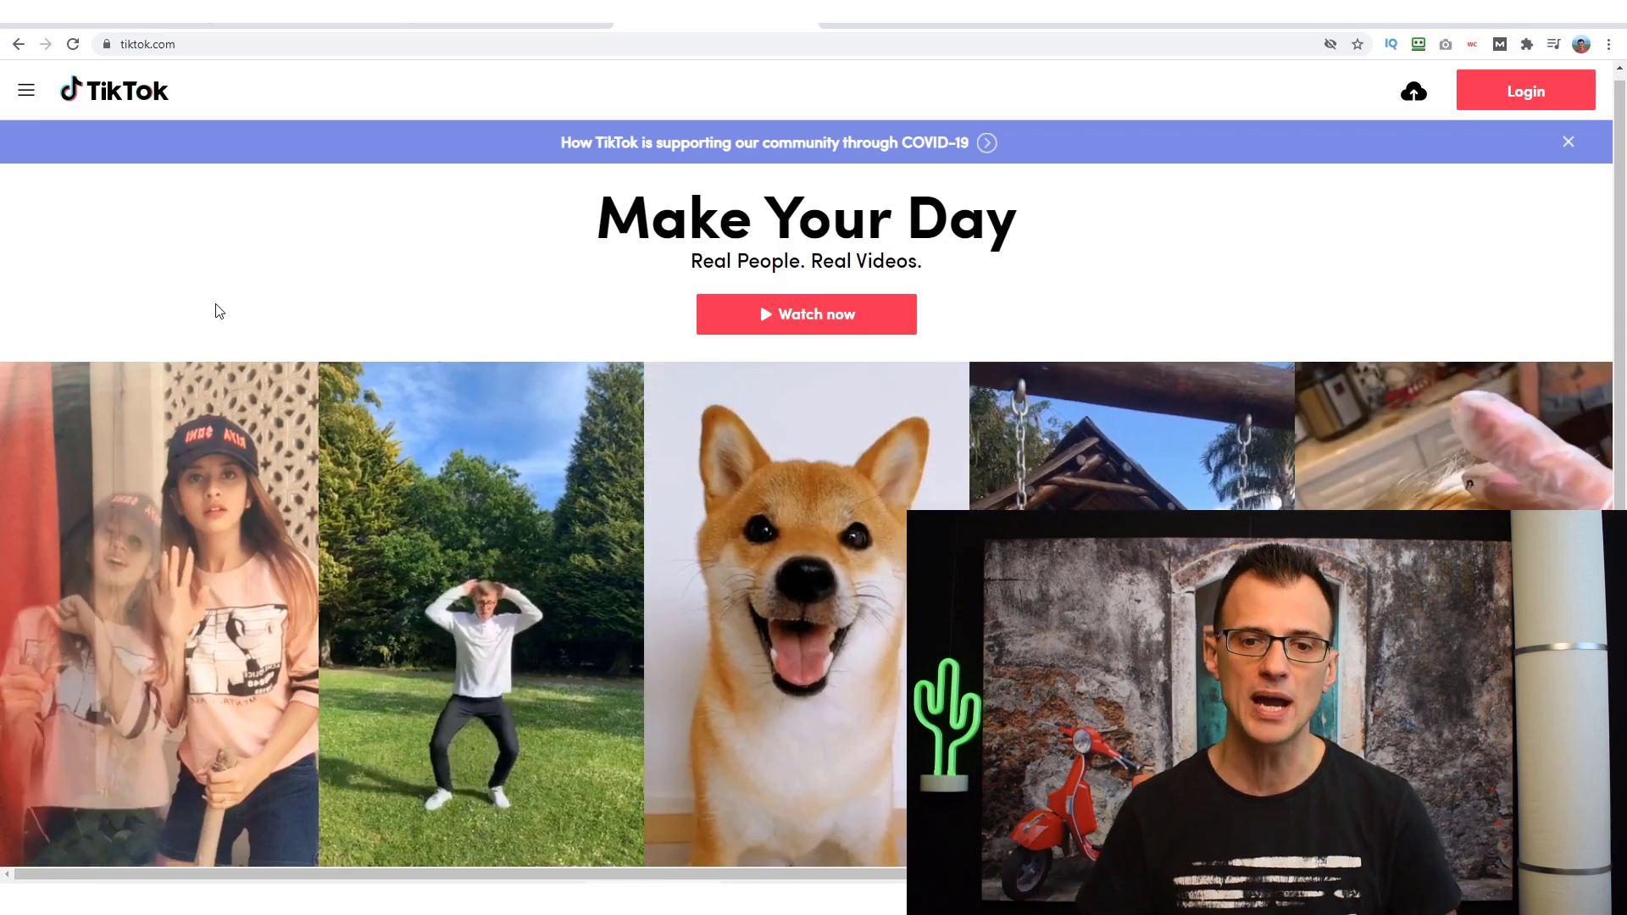
pyautogui.scroll(-3, 167, 383)
pyautogui.scroll(4, 354, 501)
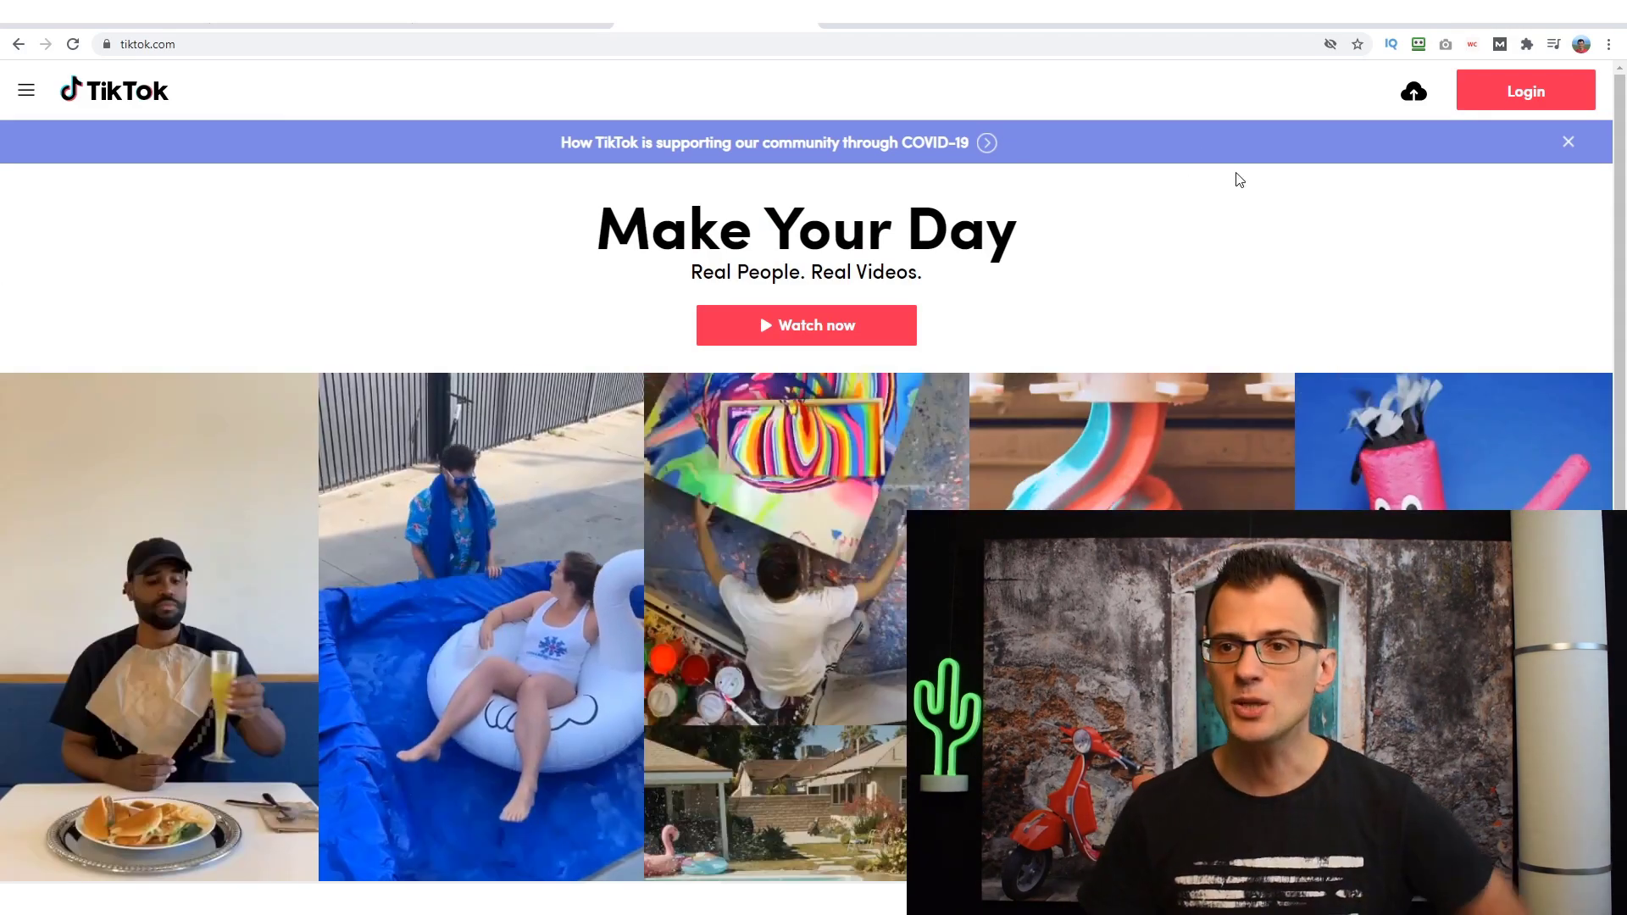
pyautogui.click(1524, 104)
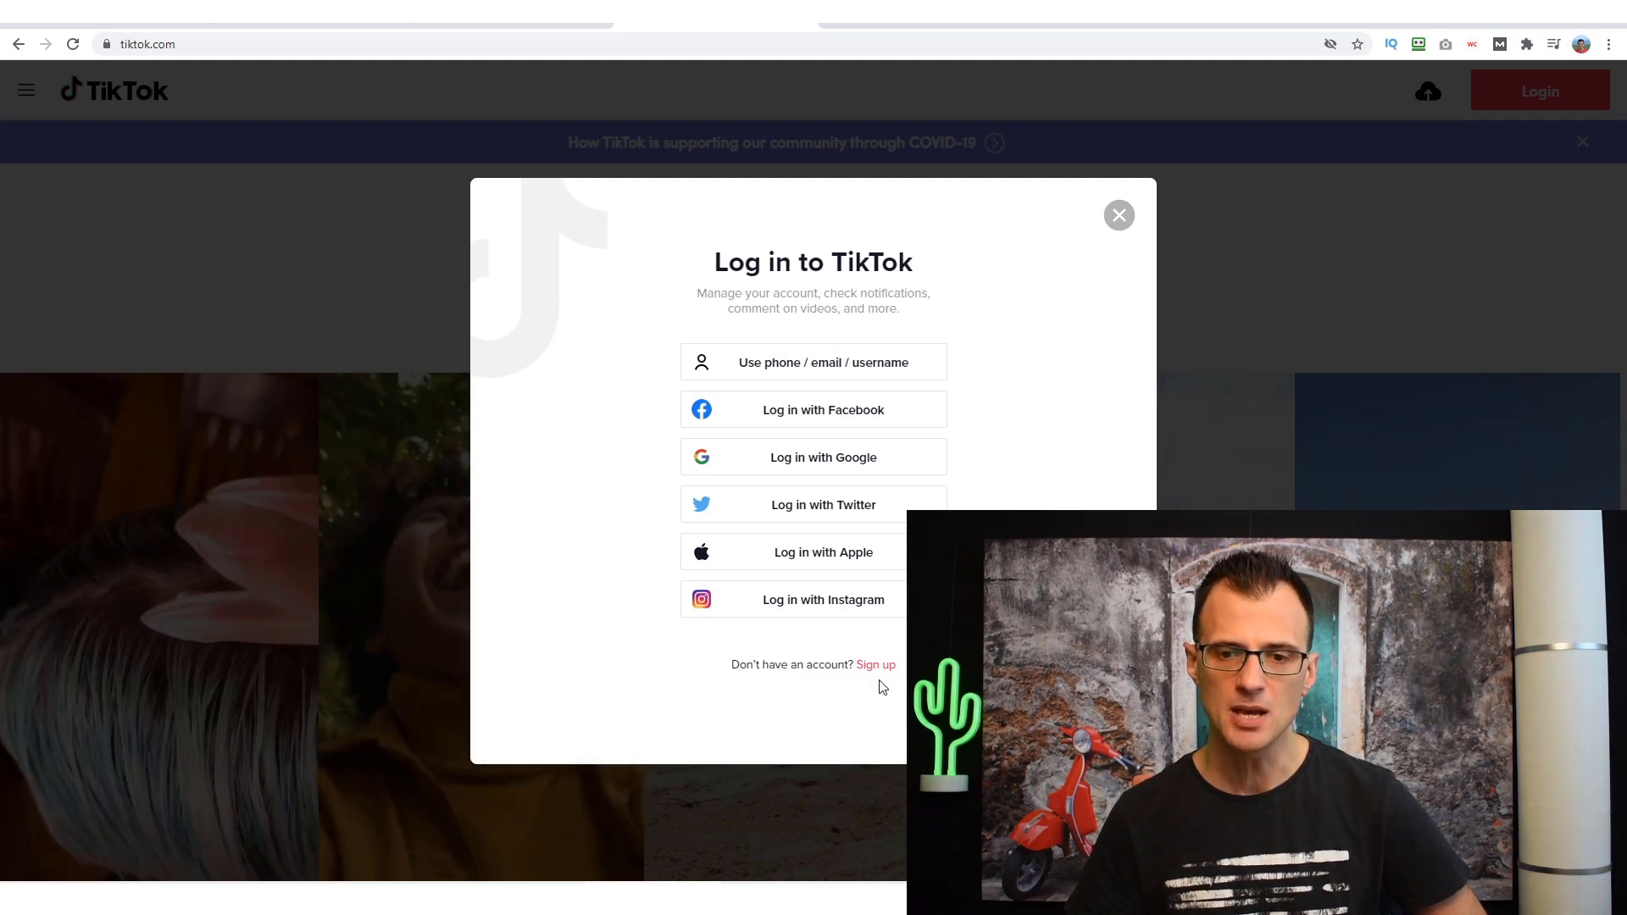
pyautogui.click(876, 666)
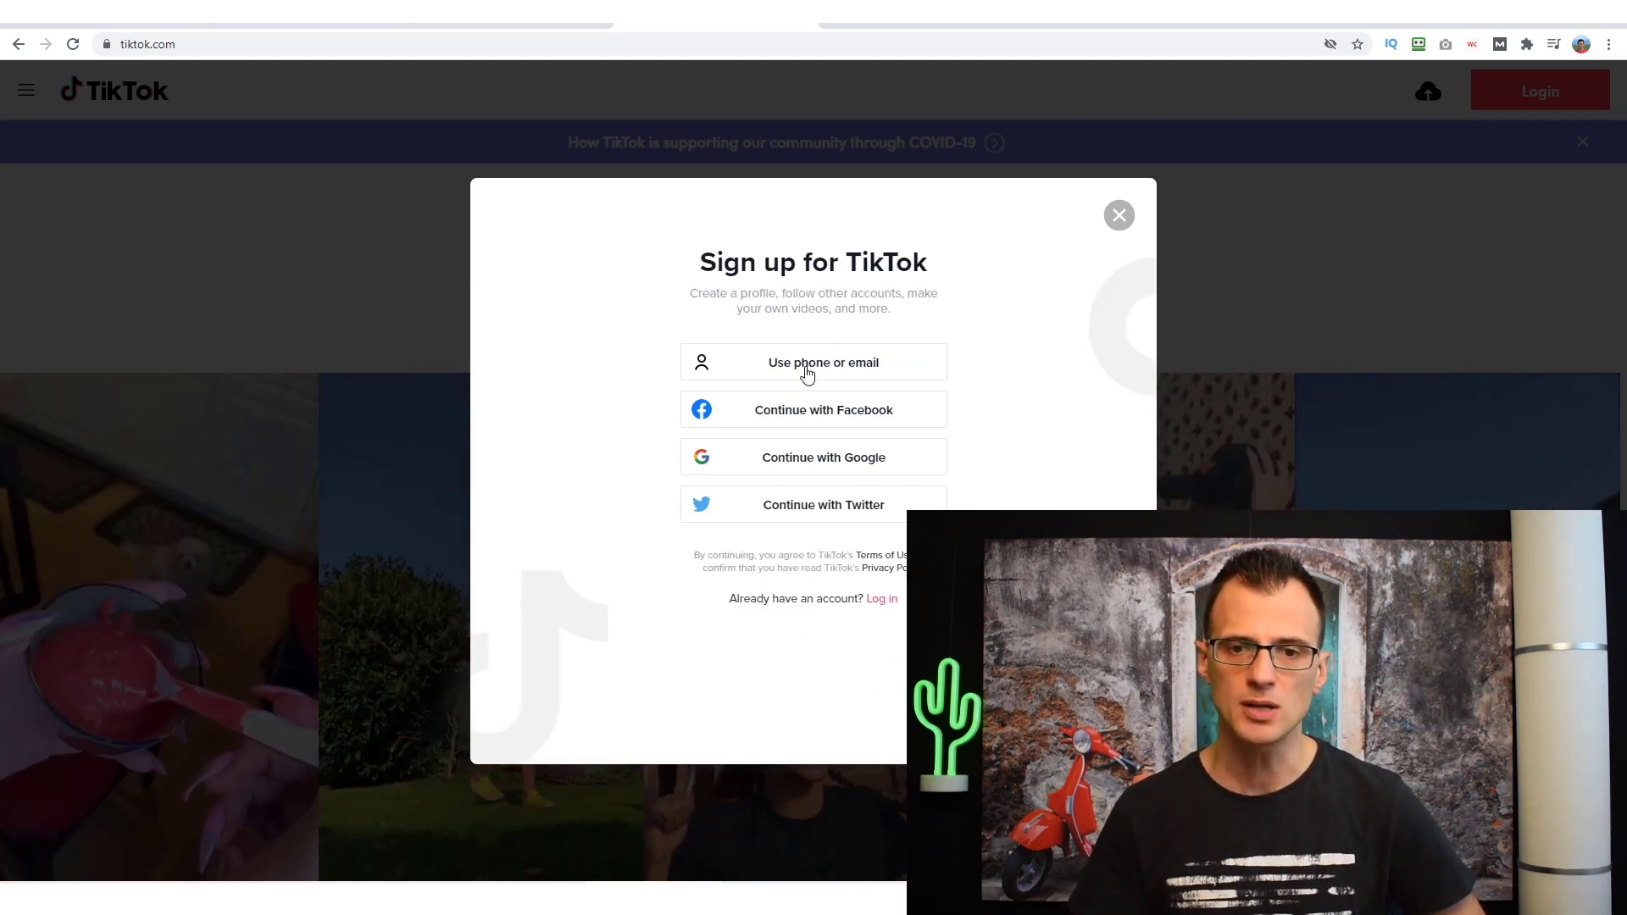
pyautogui.click(807, 373)
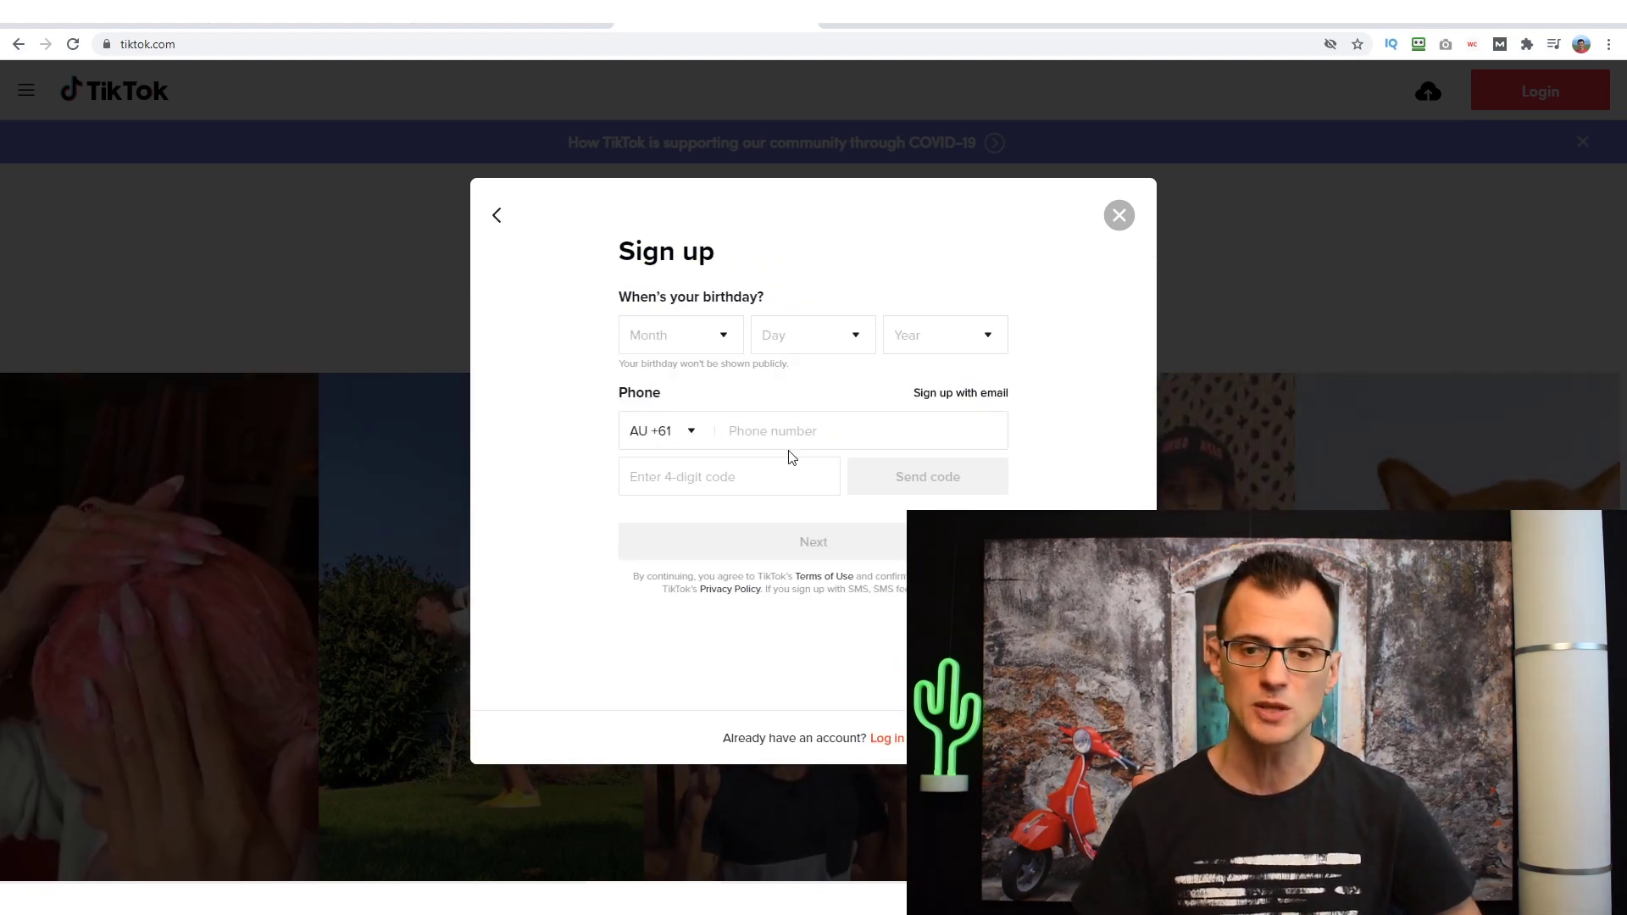
pyautogui.click(962, 397)
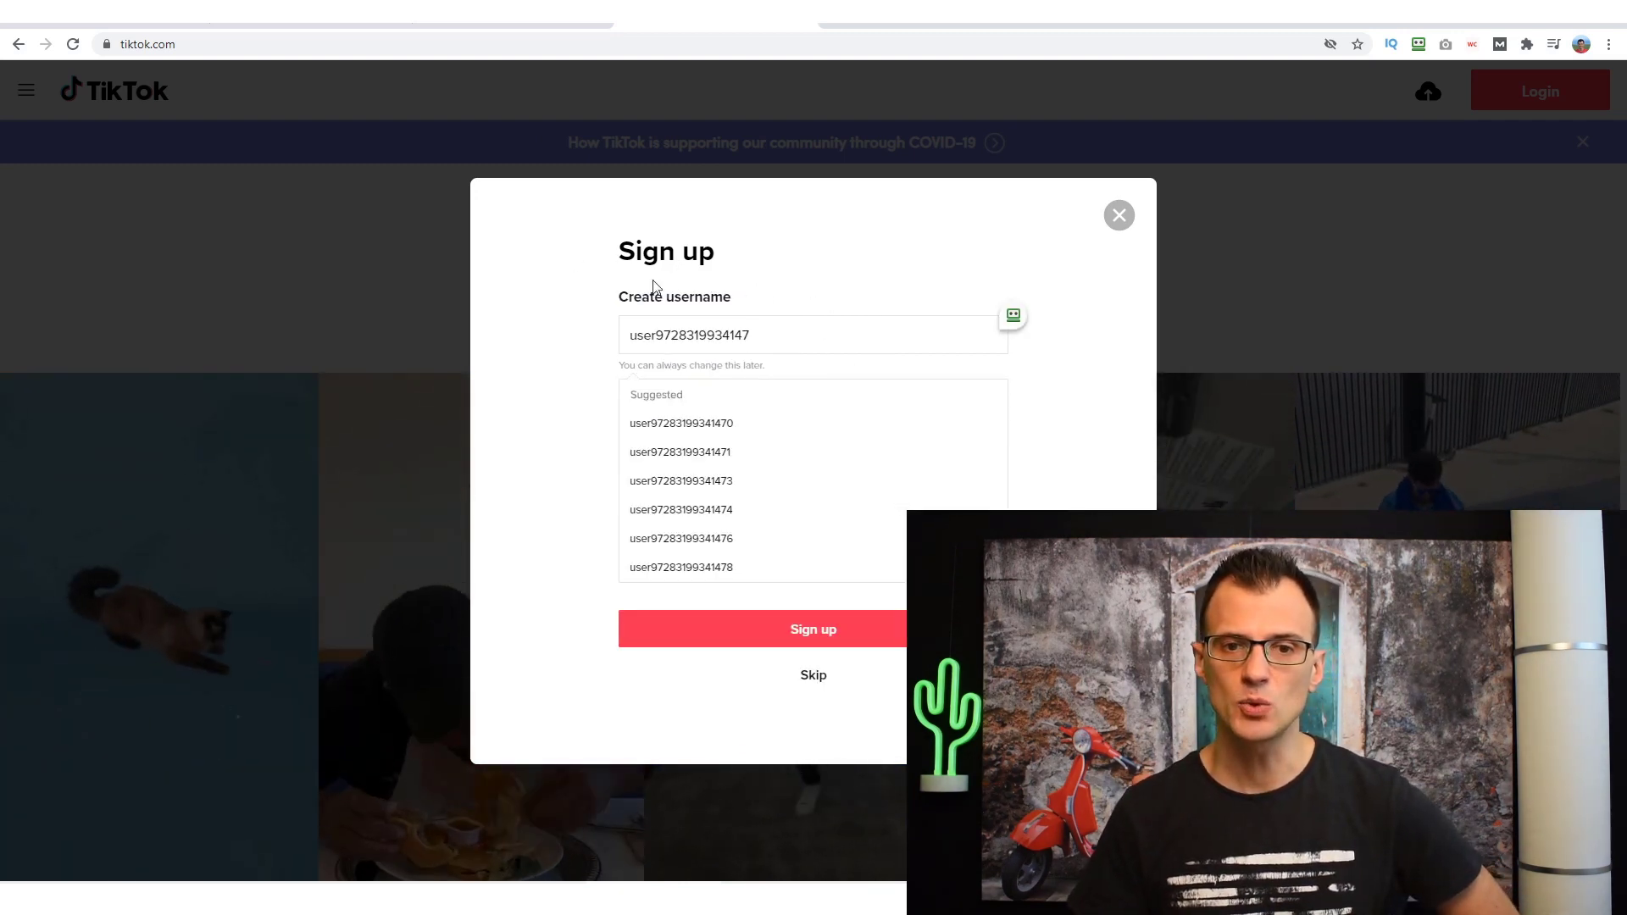
# Replace the suggested TikTok username with "trainthesedogs" and submit the sign-up
pyautogui.click(795, 334)
pyautogui.moveTo(795, 334); pyautogui.dragTo(633, 337)
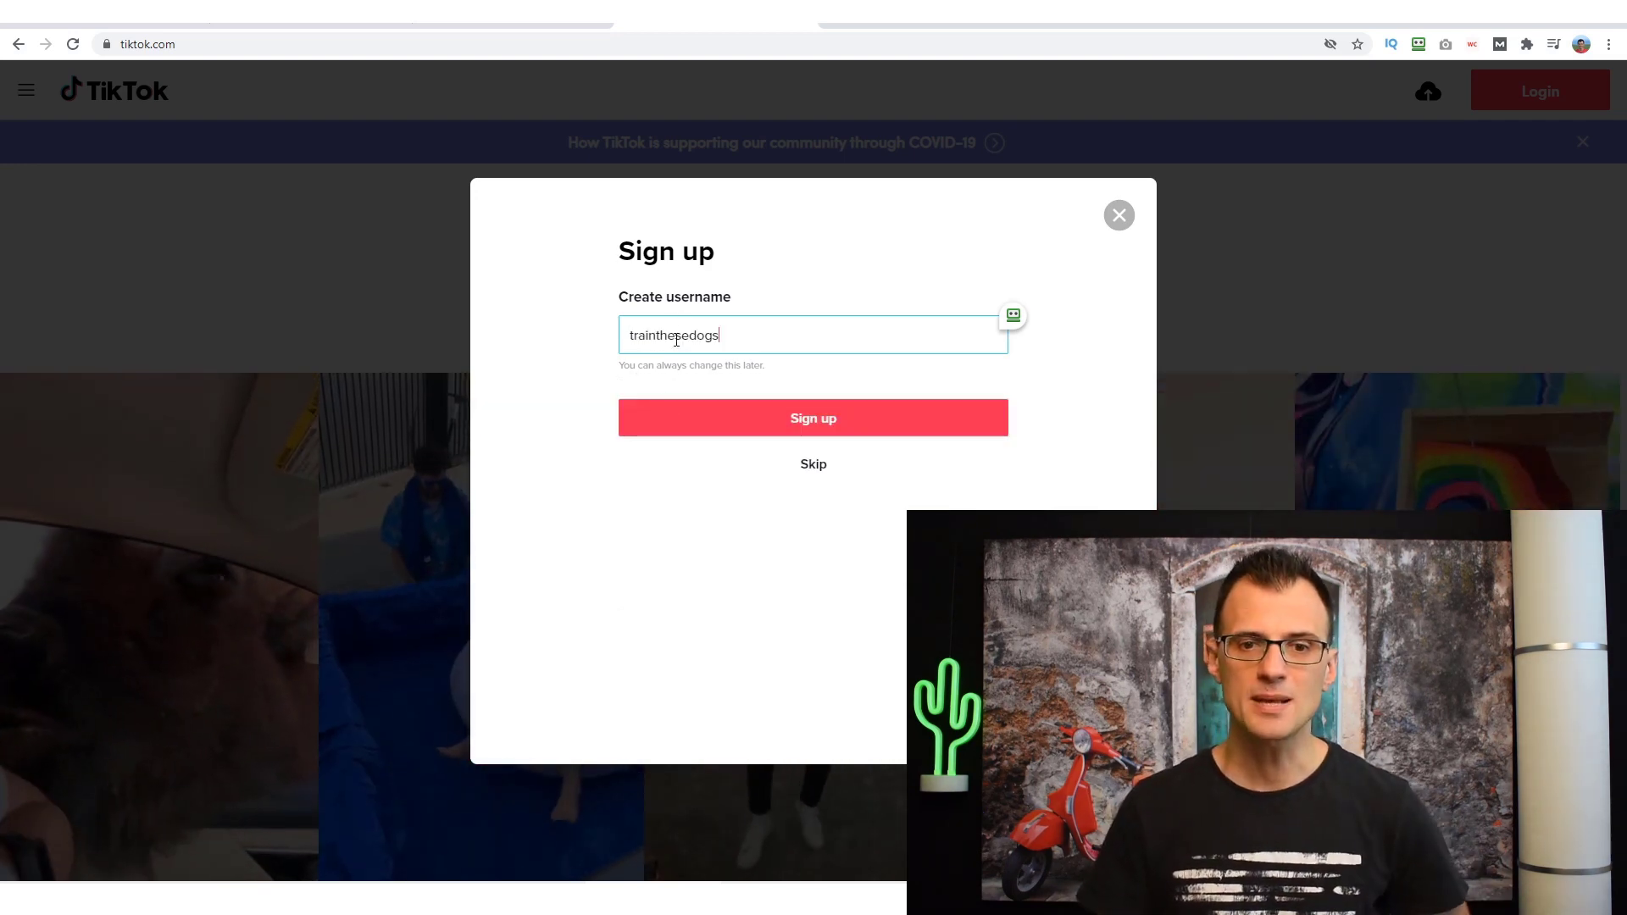
pyautogui.click(758, 422)
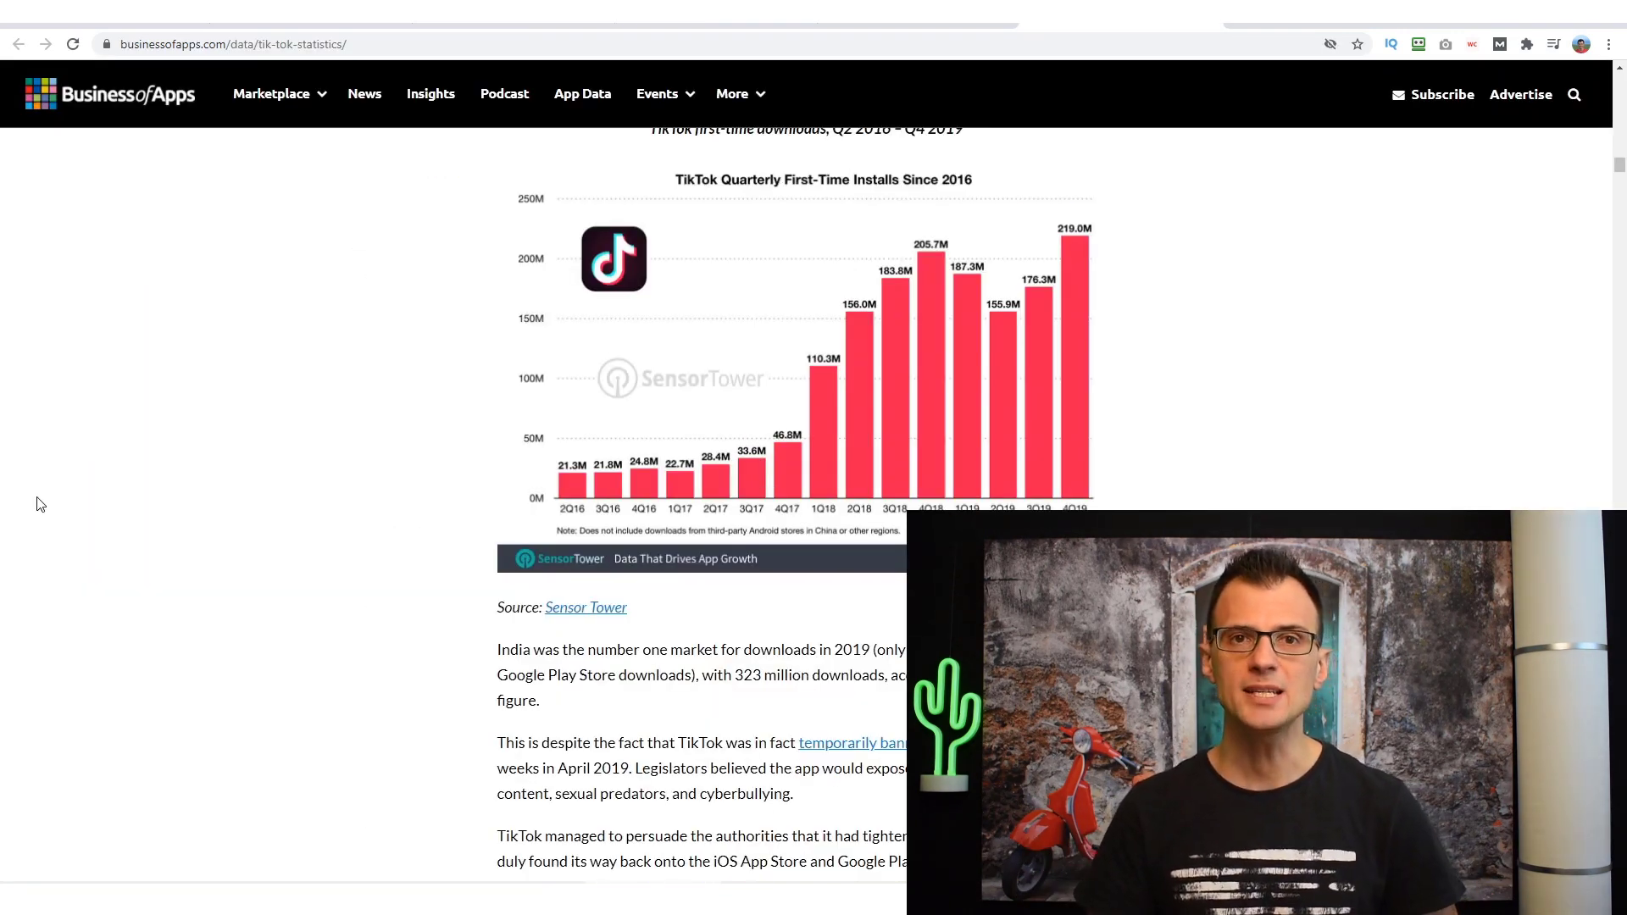
# Examine the chart of TikTok's quarterly first-time installs on the Business of Apps statistics page
pyautogui.scroll(-1, 114, 463)
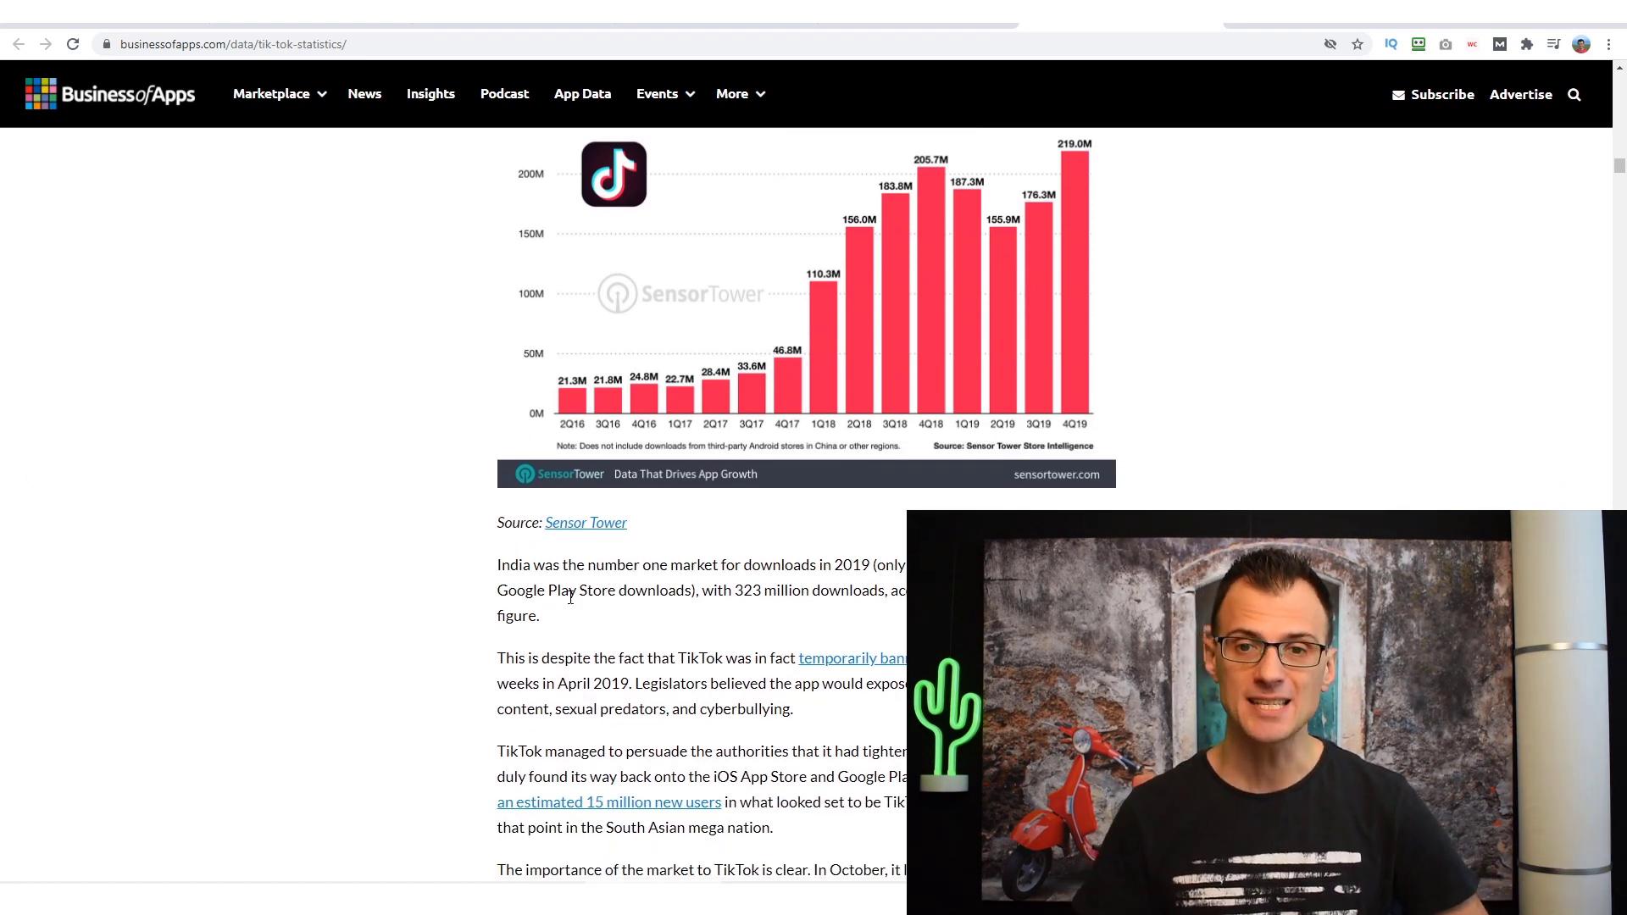
pyautogui.scroll(1, 556, 593)
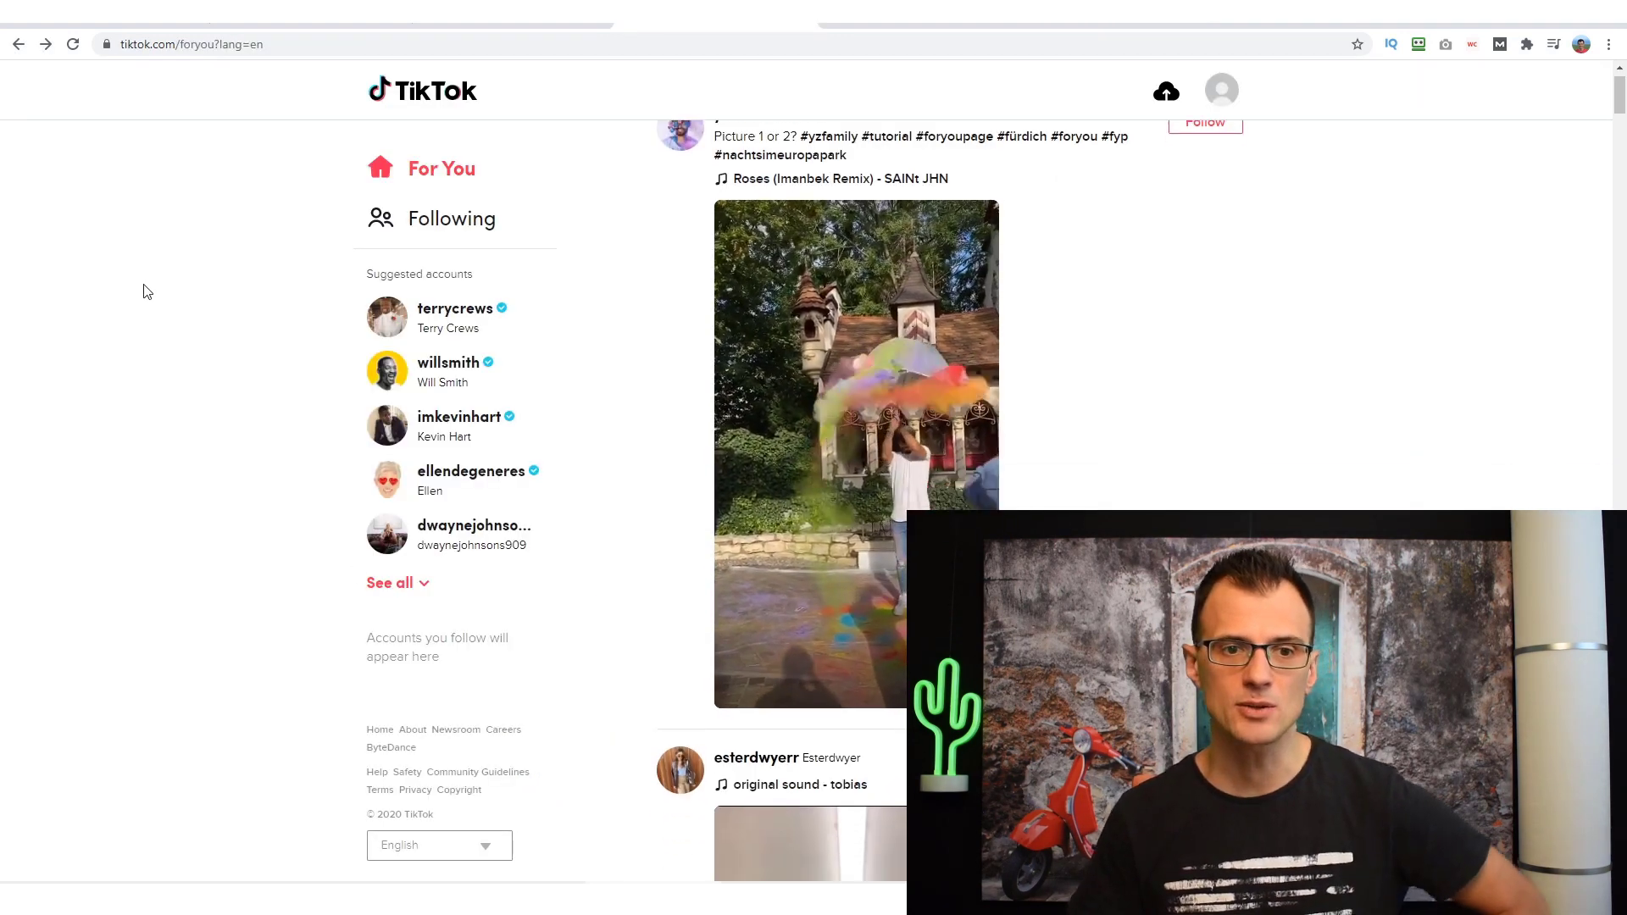
# Bring up TikTok's #dogtraining hashtag page and highlight the hashtag in its web address
pyautogui.scroll(-1, 150, 297)
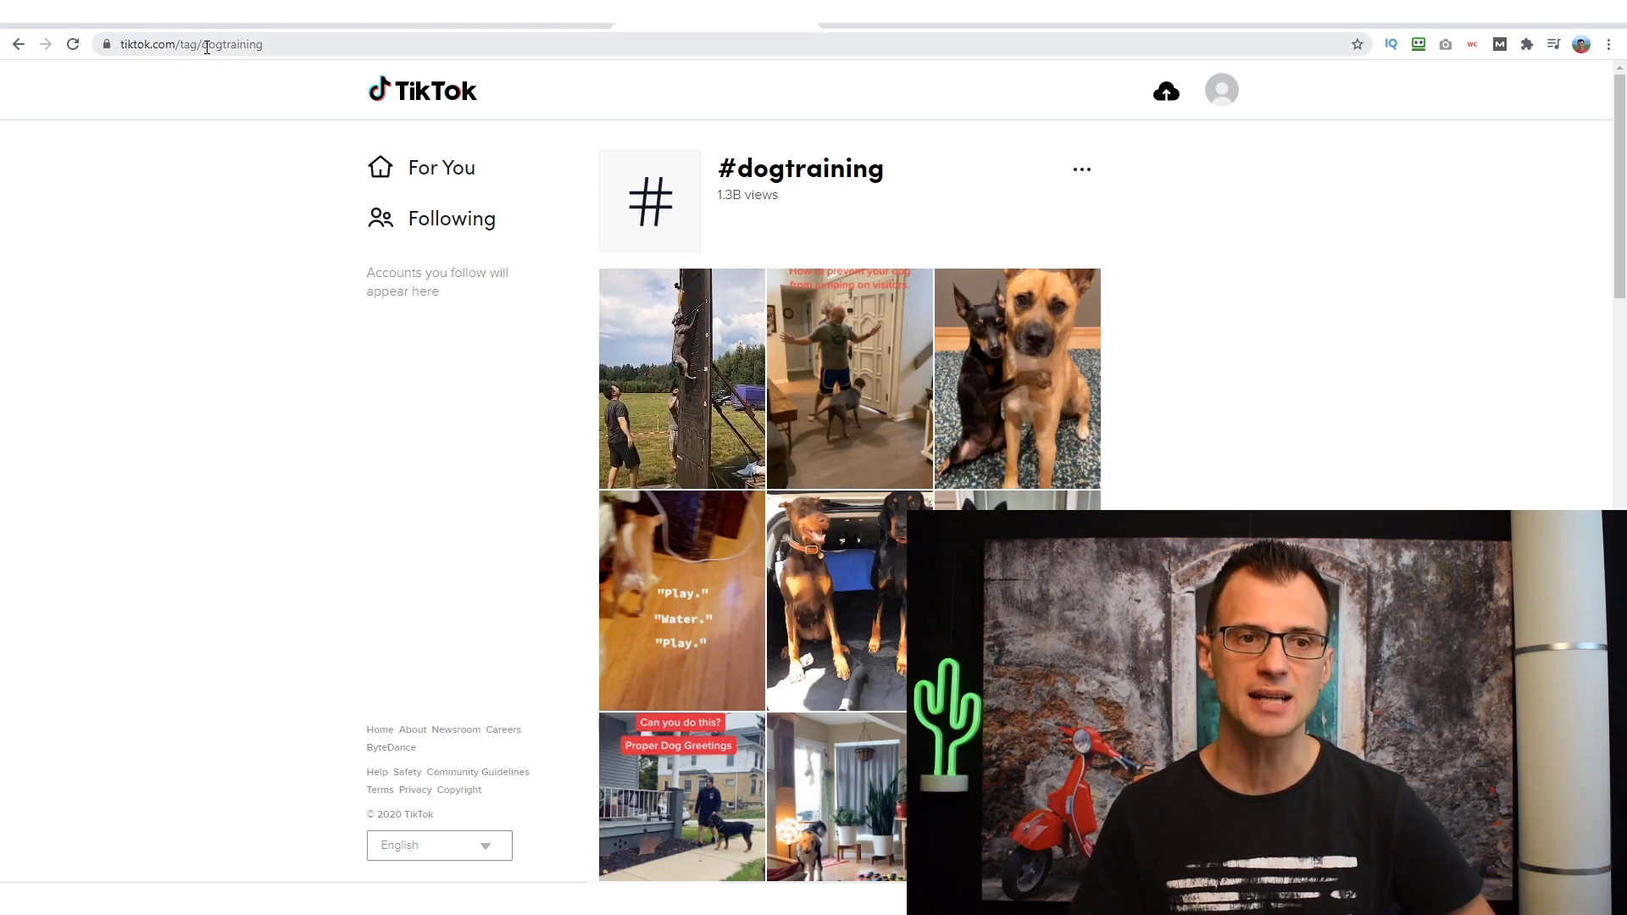
pyautogui.moveTo(207, 46); pyautogui.dragTo(302, 53)
pyautogui.click(88, 709)
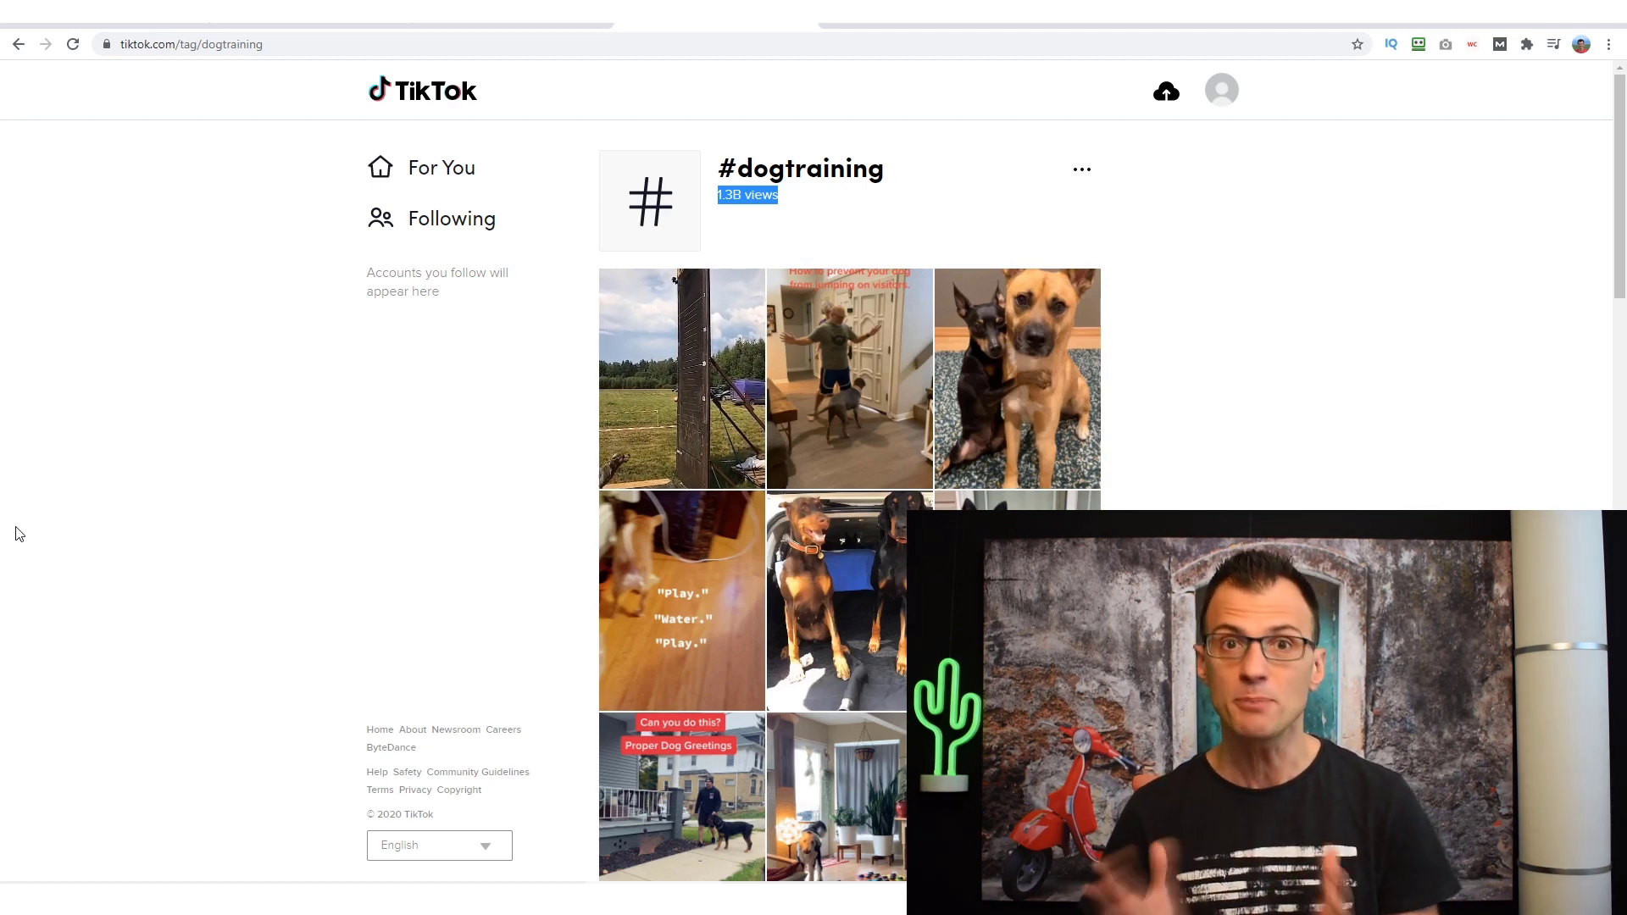
# Check the like and comment counts of the #dogtraining video showing the black and tan dogs, and close the video
pyautogui.scroll(-2, 4, 424)
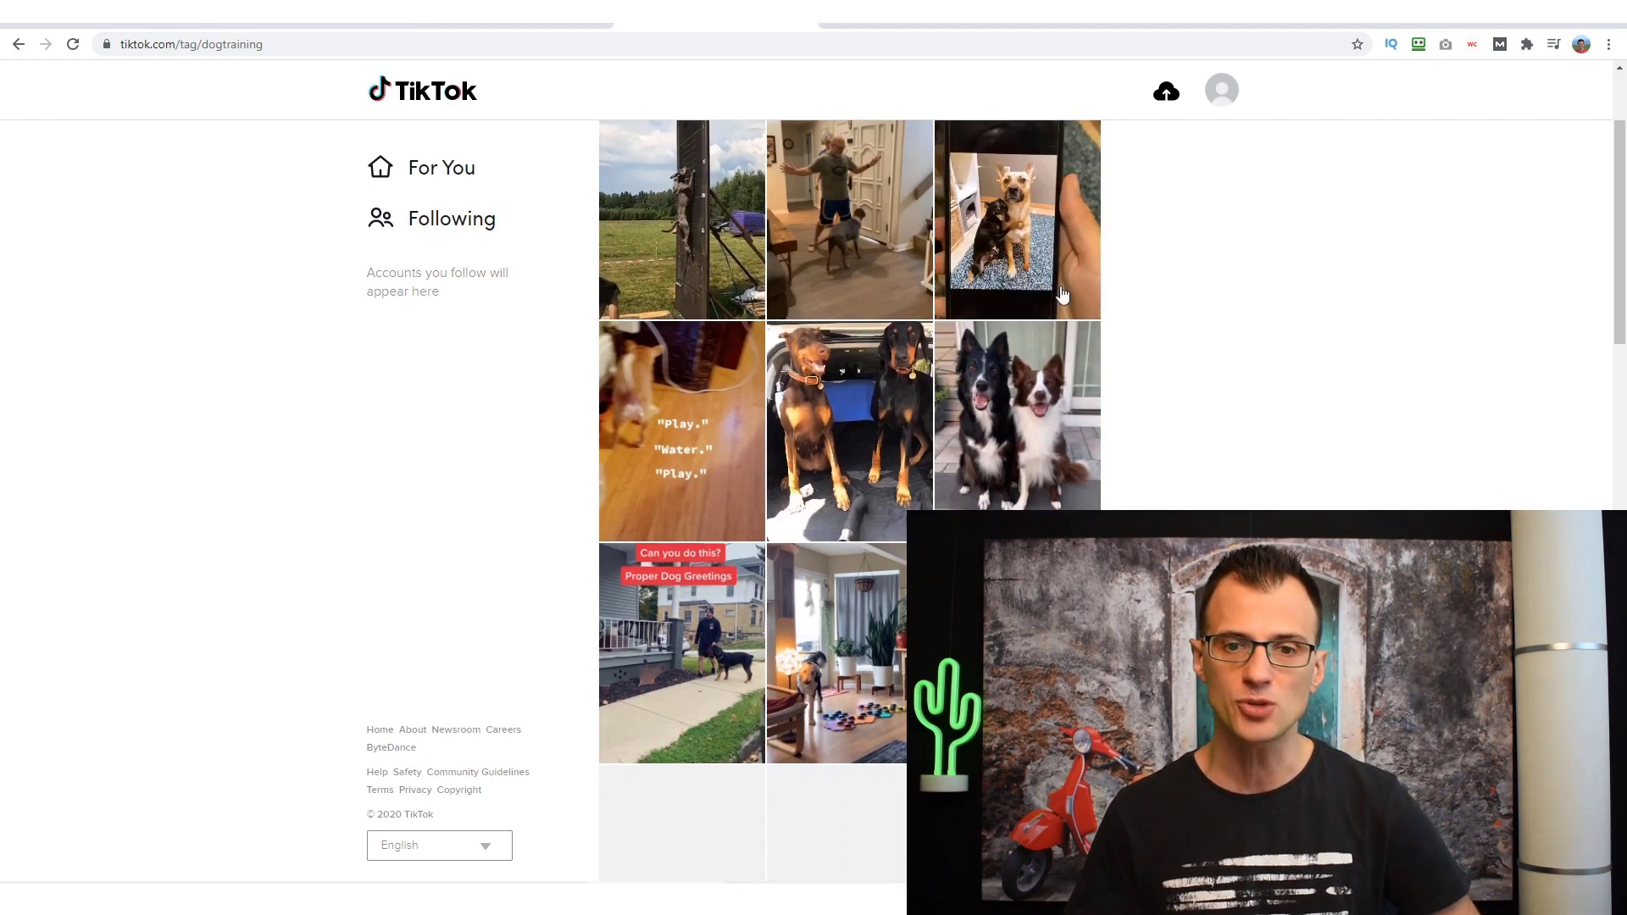
pyautogui.click(1031, 209)
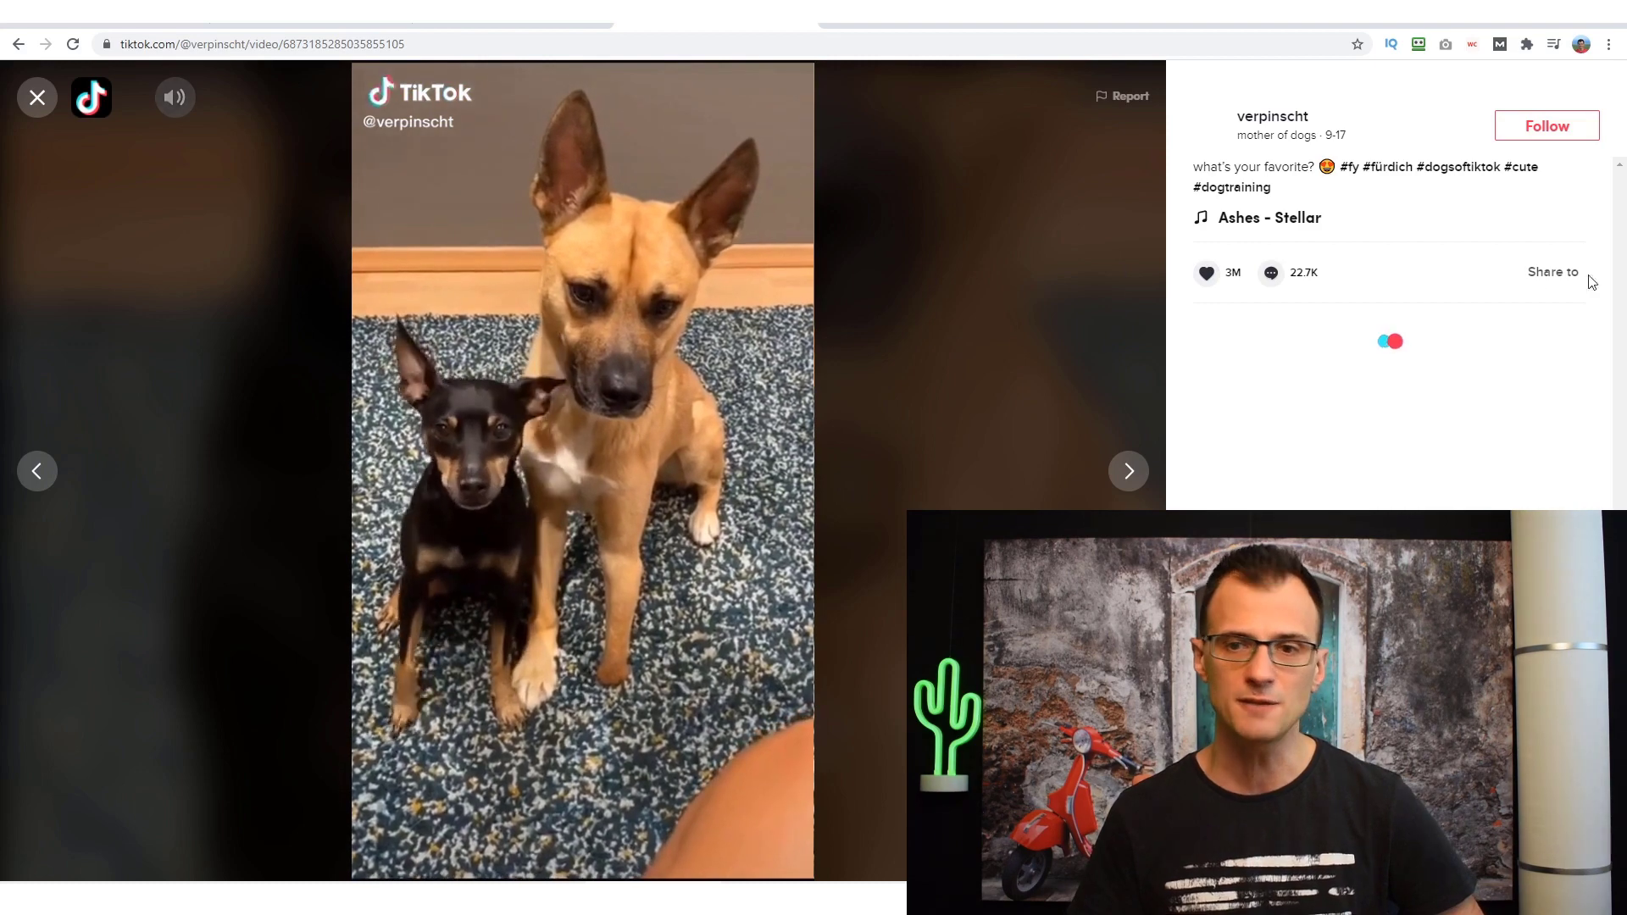
pyautogui.doubleClick(1236, 274)
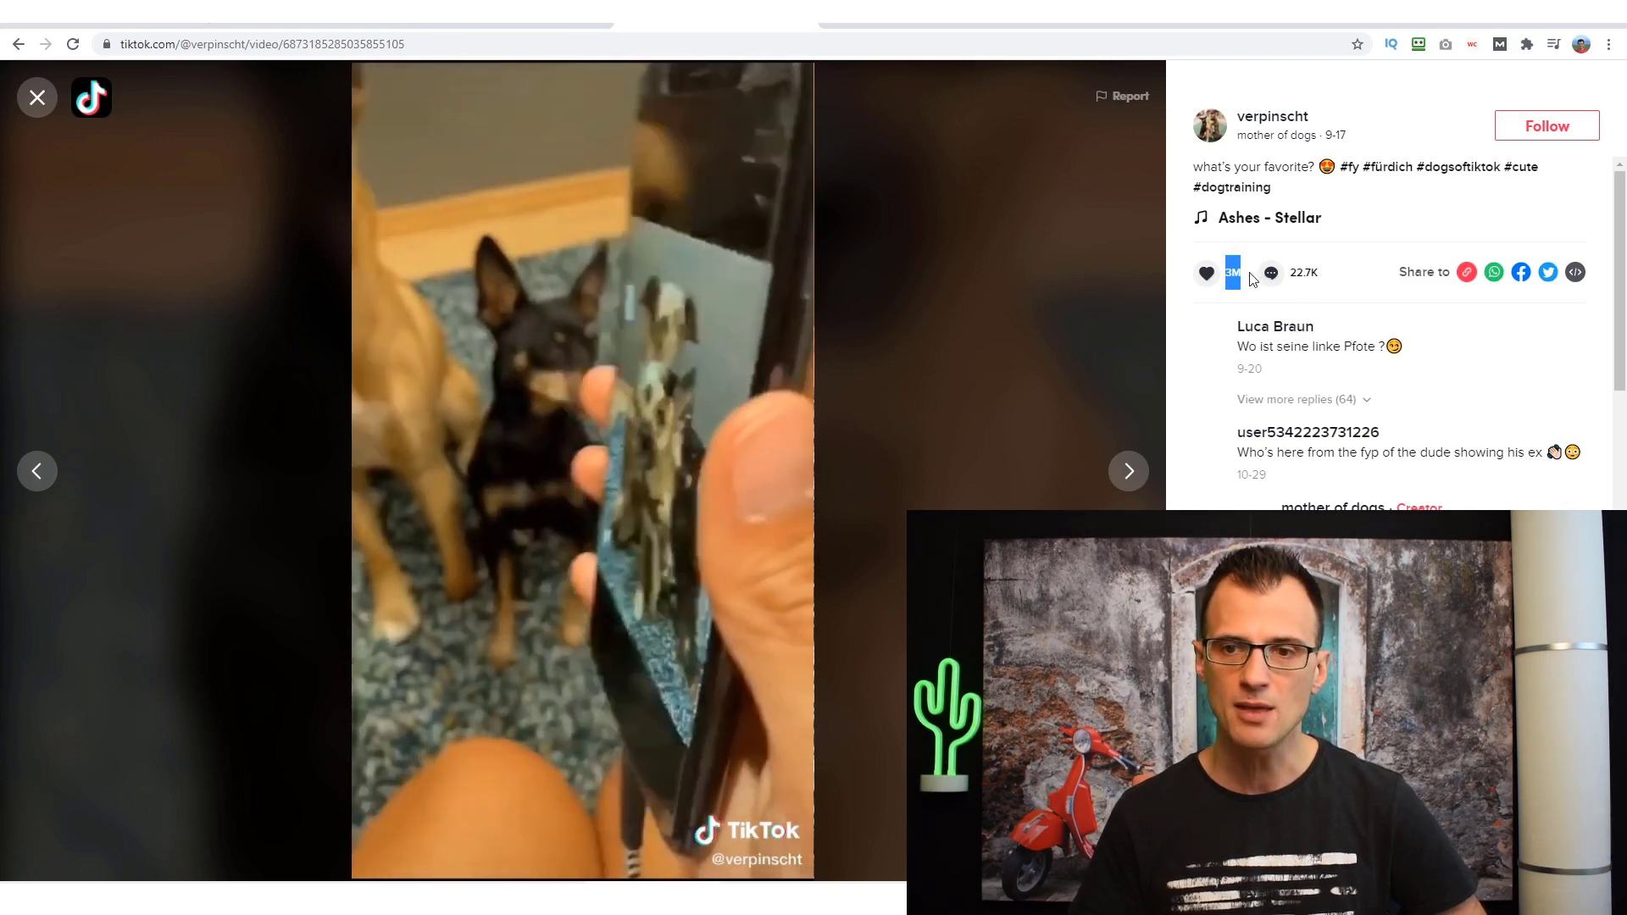
pyautogui.click(1328, 286)
pyautogui.moveTo(1328, 287); pyautogui.dragTo(1297, 288)
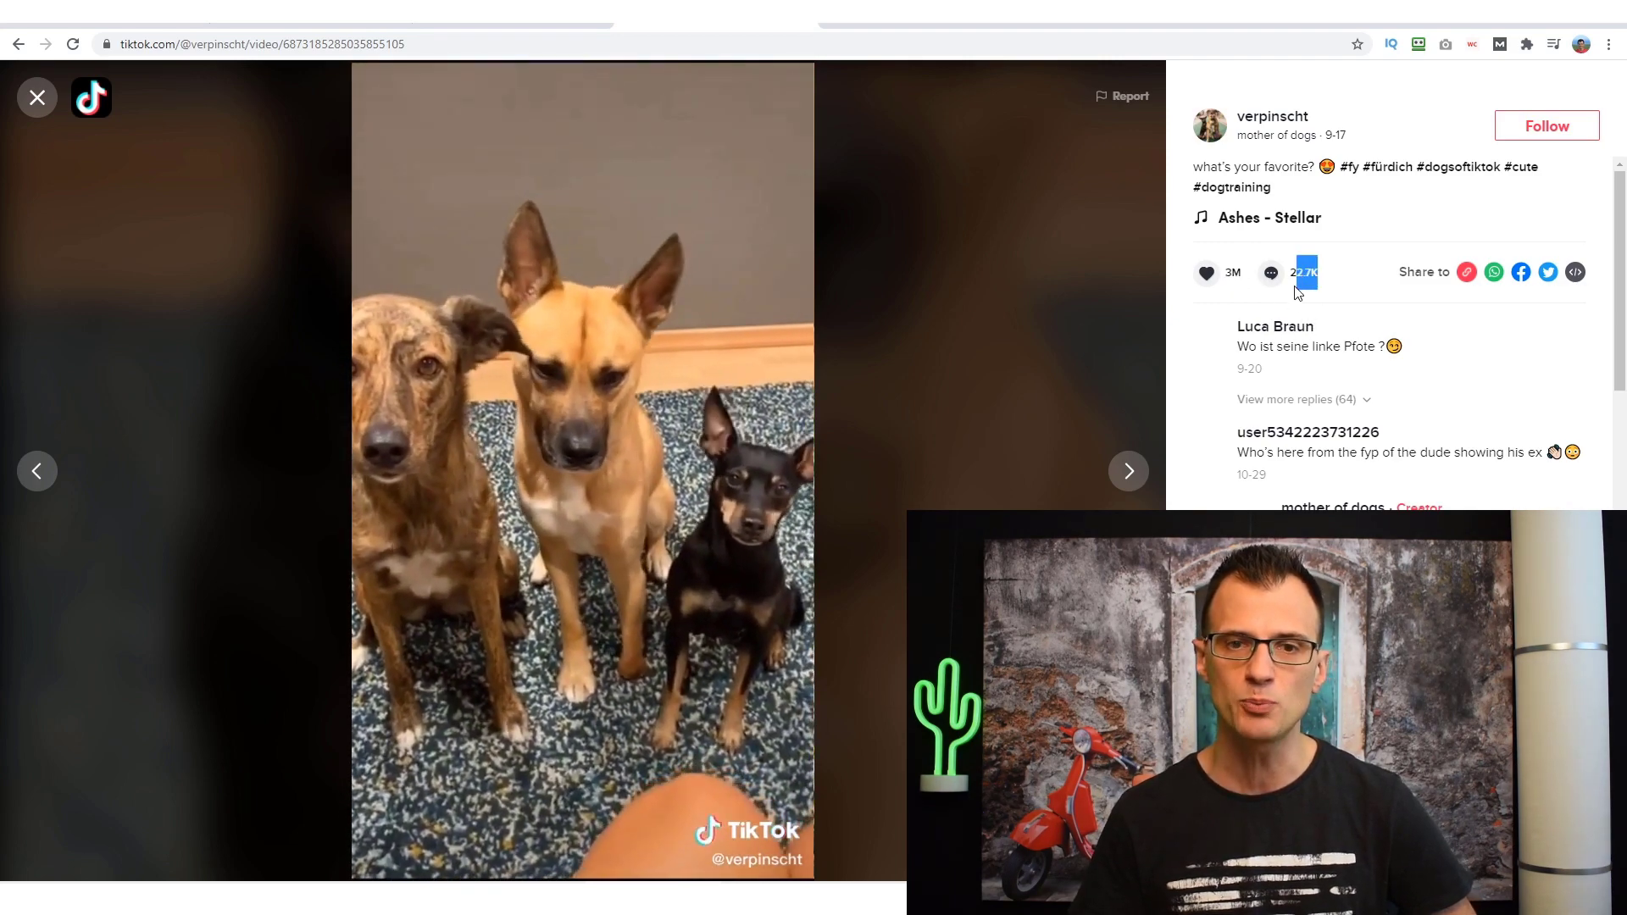
pyautogui.click(24, 101)
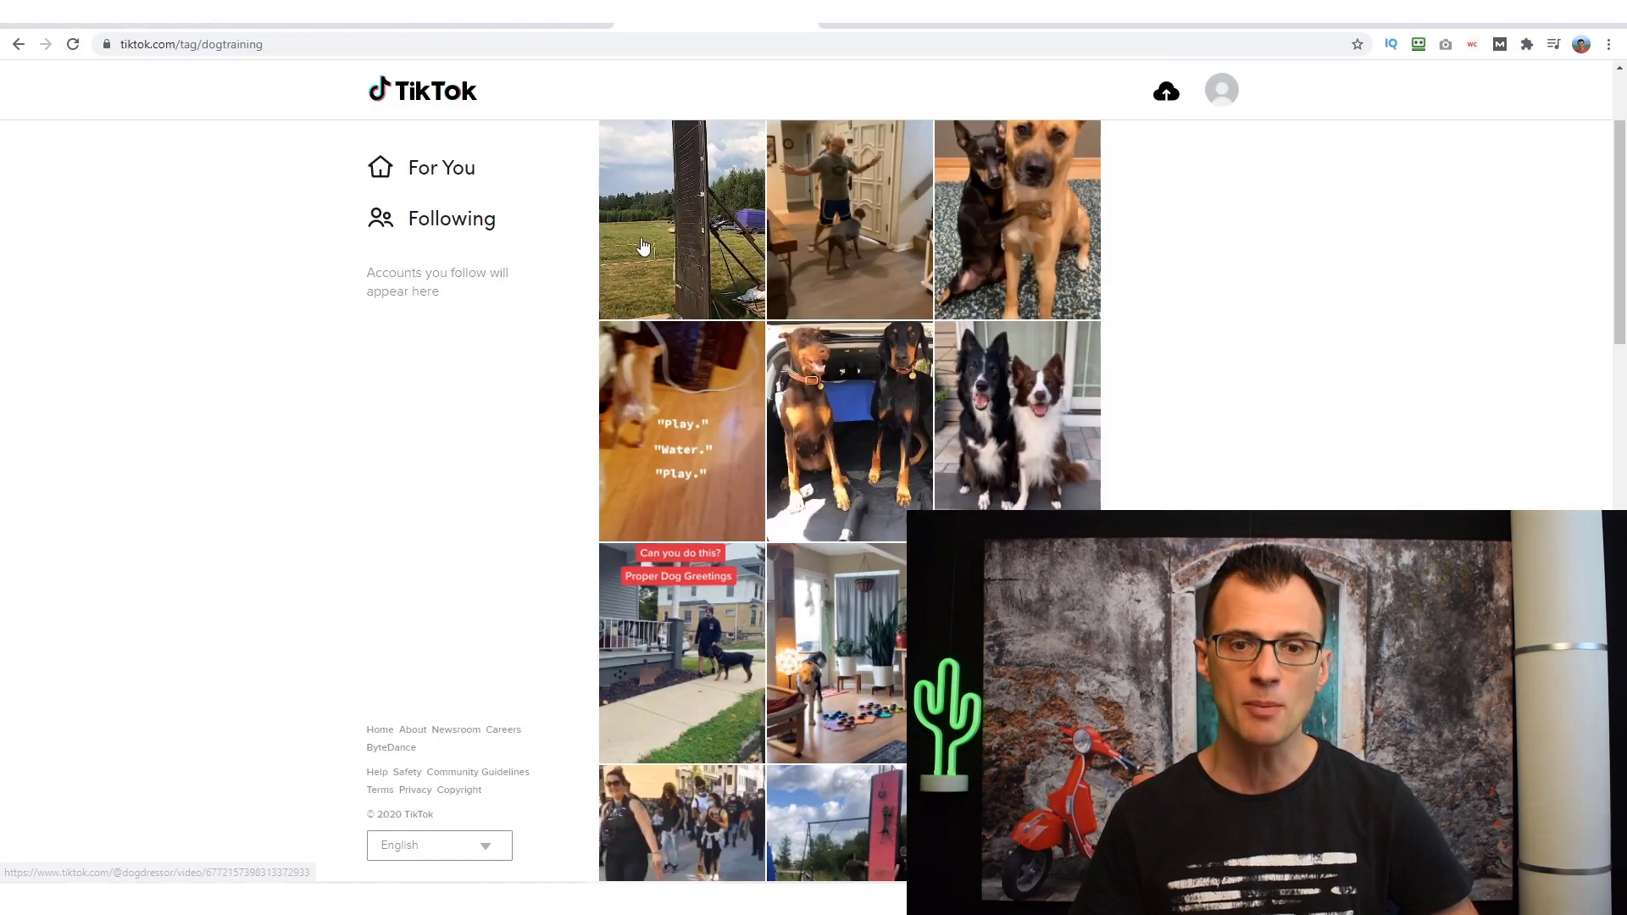
# Check the like count of the first #dogtraining video, showing a dog climbing a wall, and close the video
pyautogui.click(674, 199)
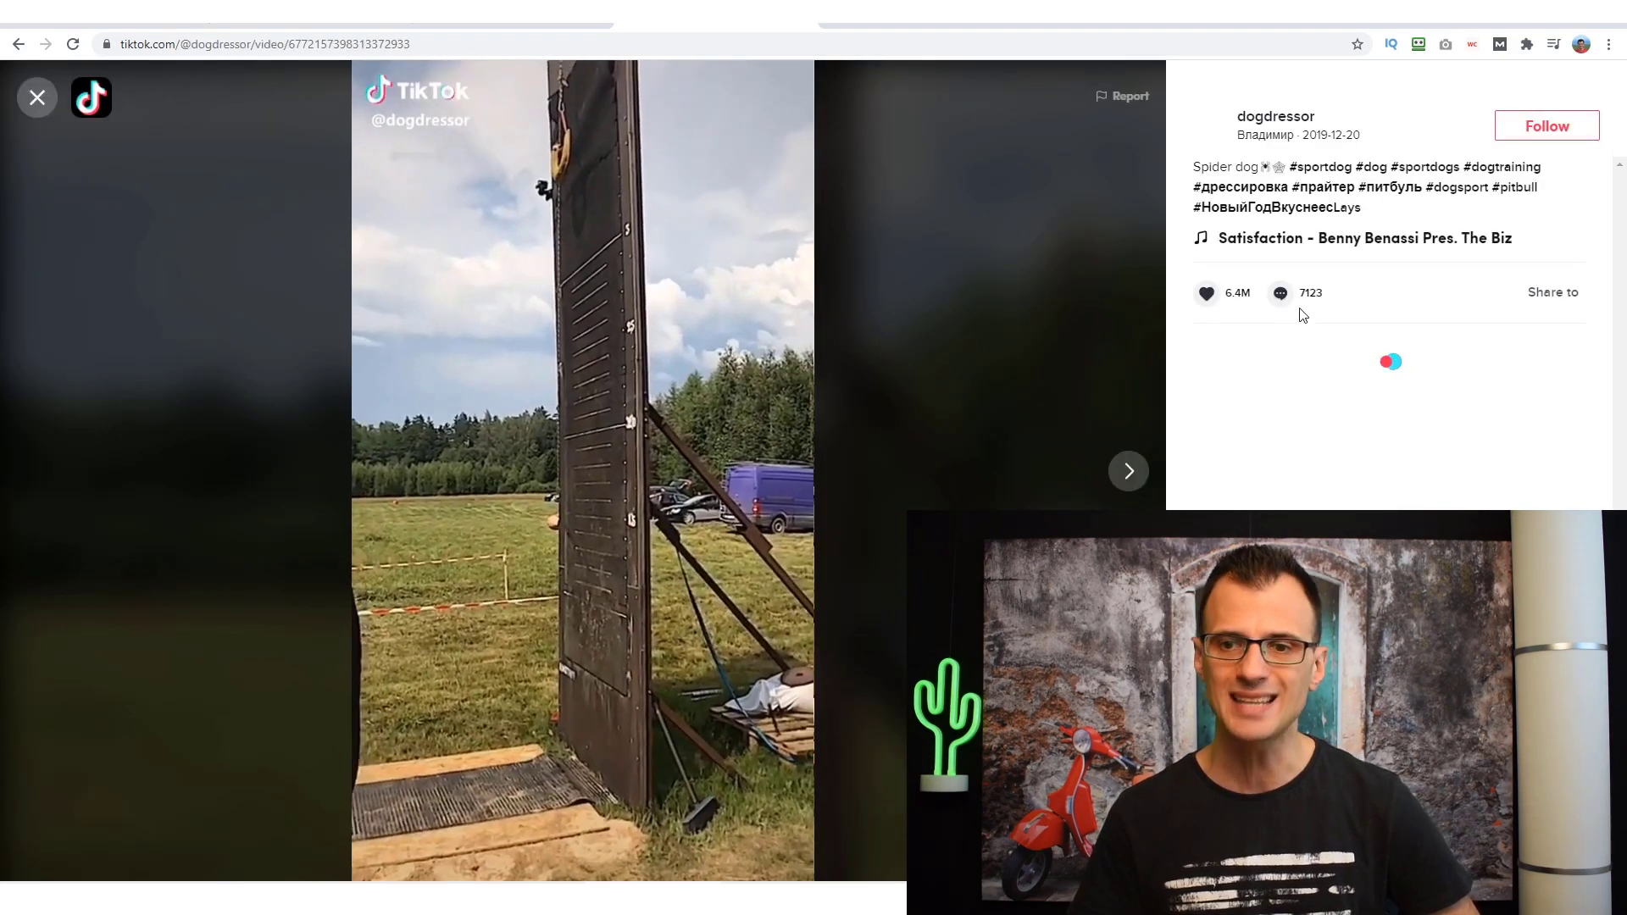
pyautogui.moveTo(1251, 293); pyautogui.dragTo(1229, 292)
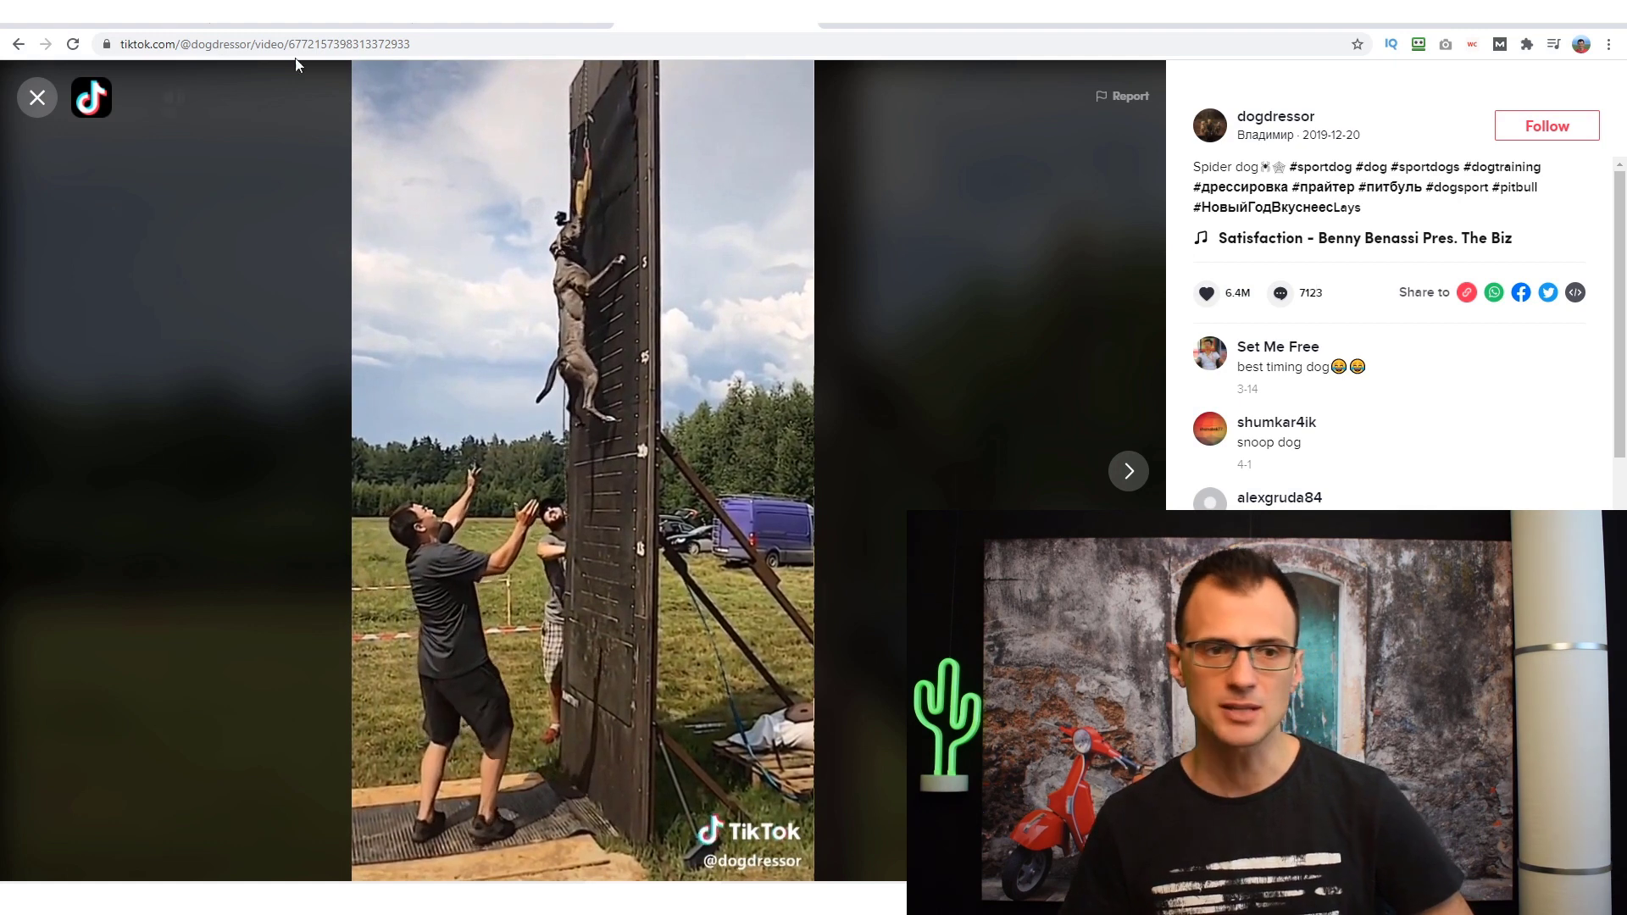
pyautogui.click(38, 98)
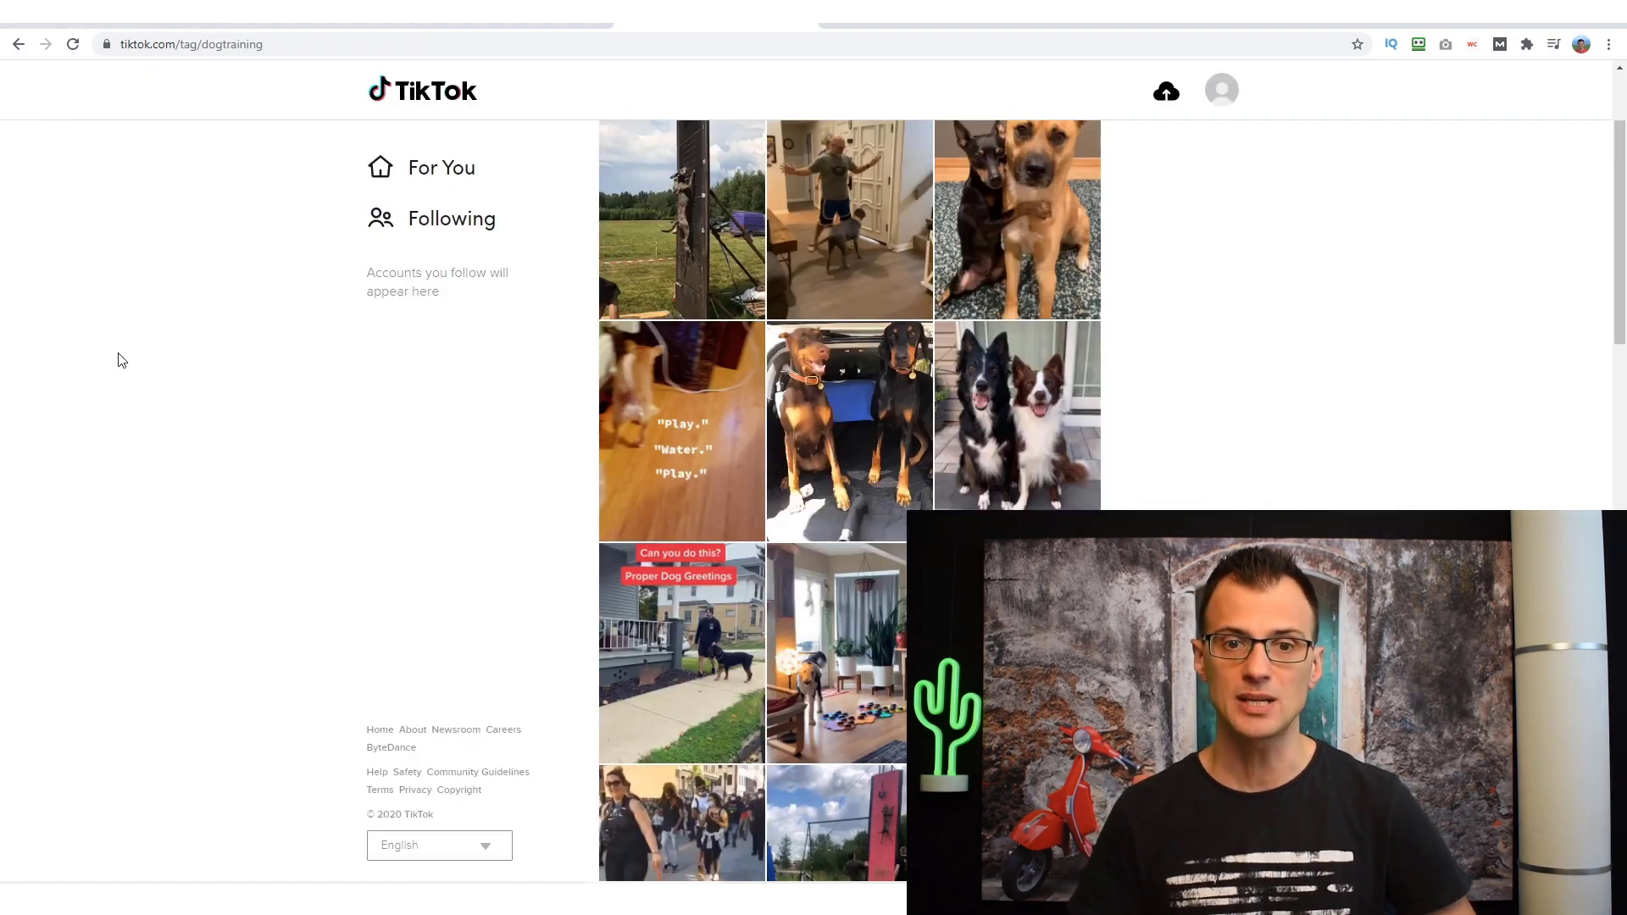
# Browse the videos listed under #dogtraining for content ideas in the dog training niche
pyautogui.scroll(-4, 89, 289)
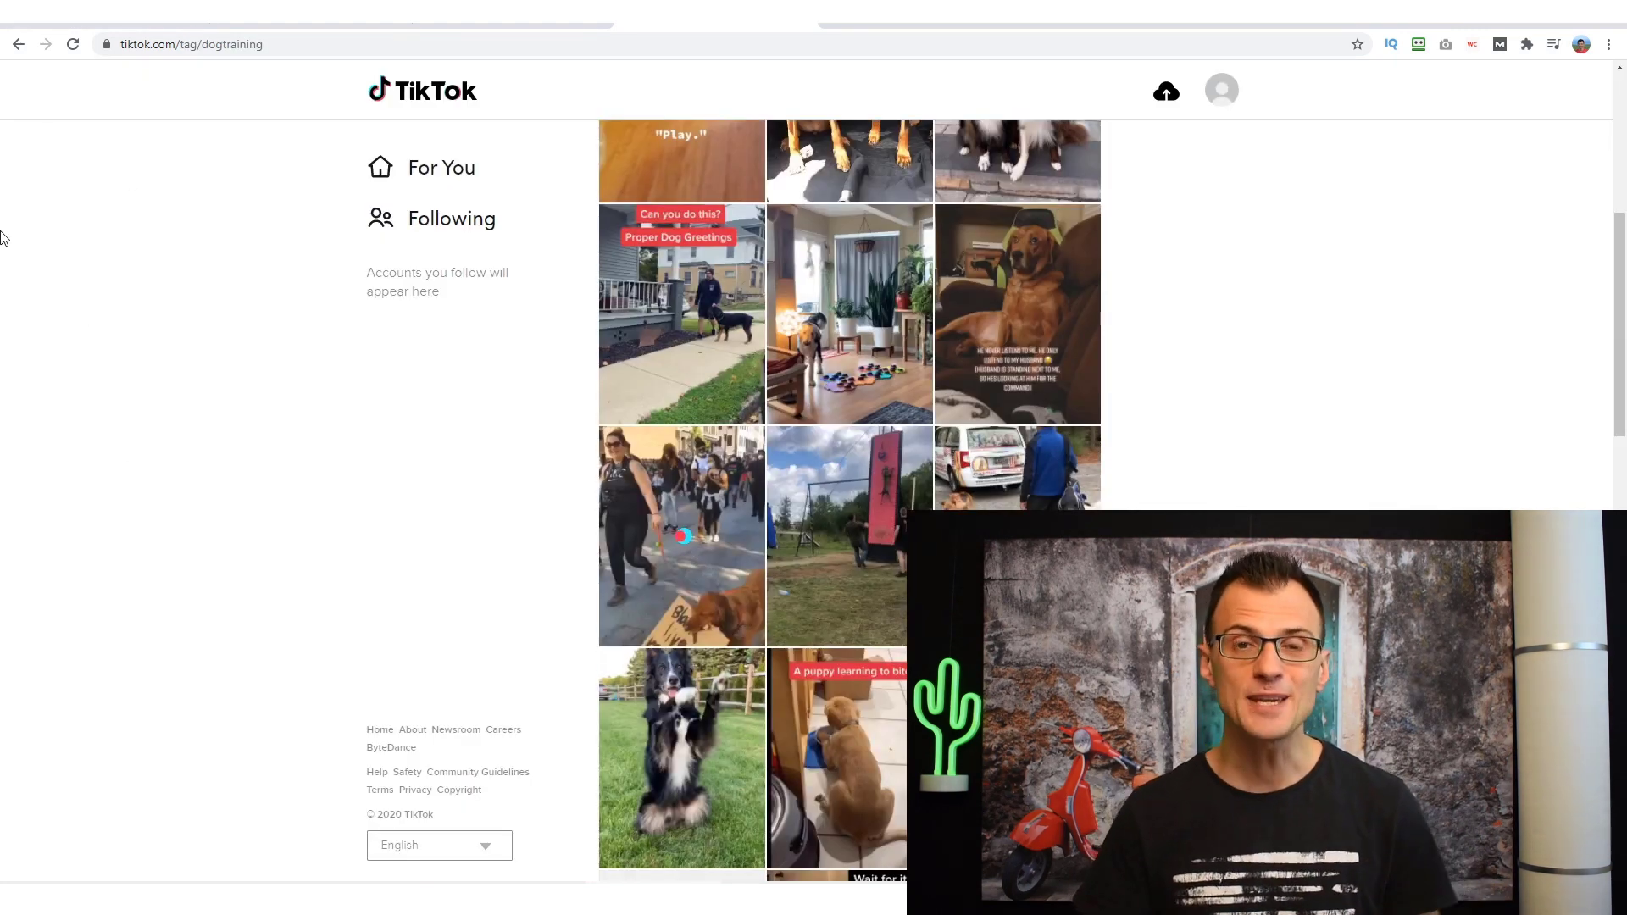
pyautogui.scroll(-3, 3, 254)
pyautogui.scroll(-4, 200, 362)
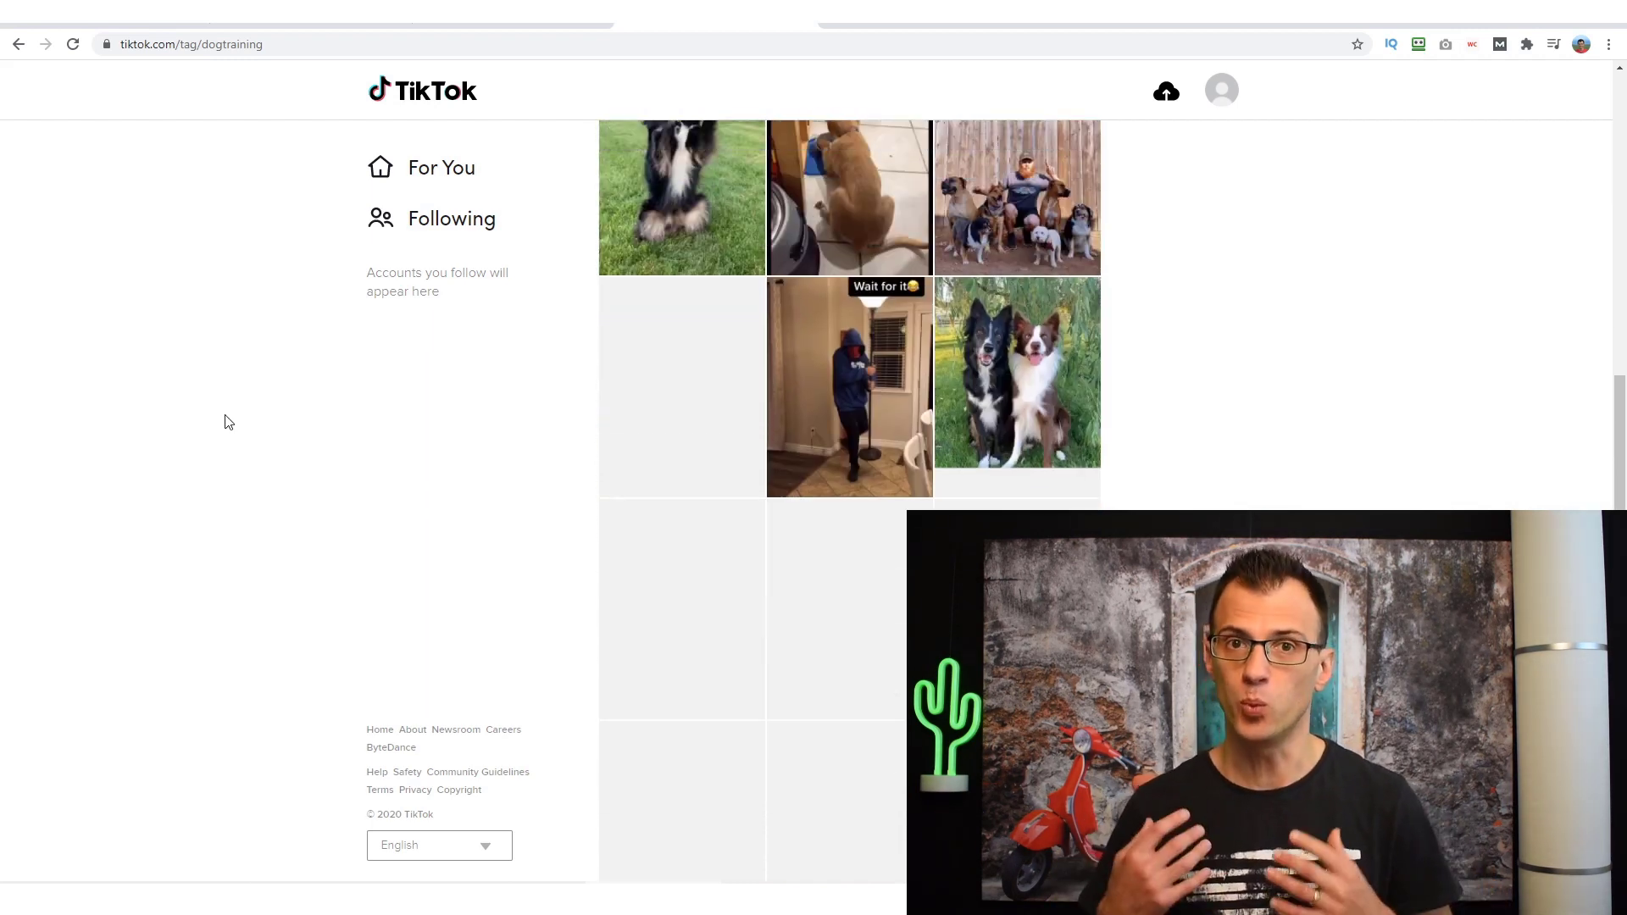
pyautogui.scroll(10, 294, 420)
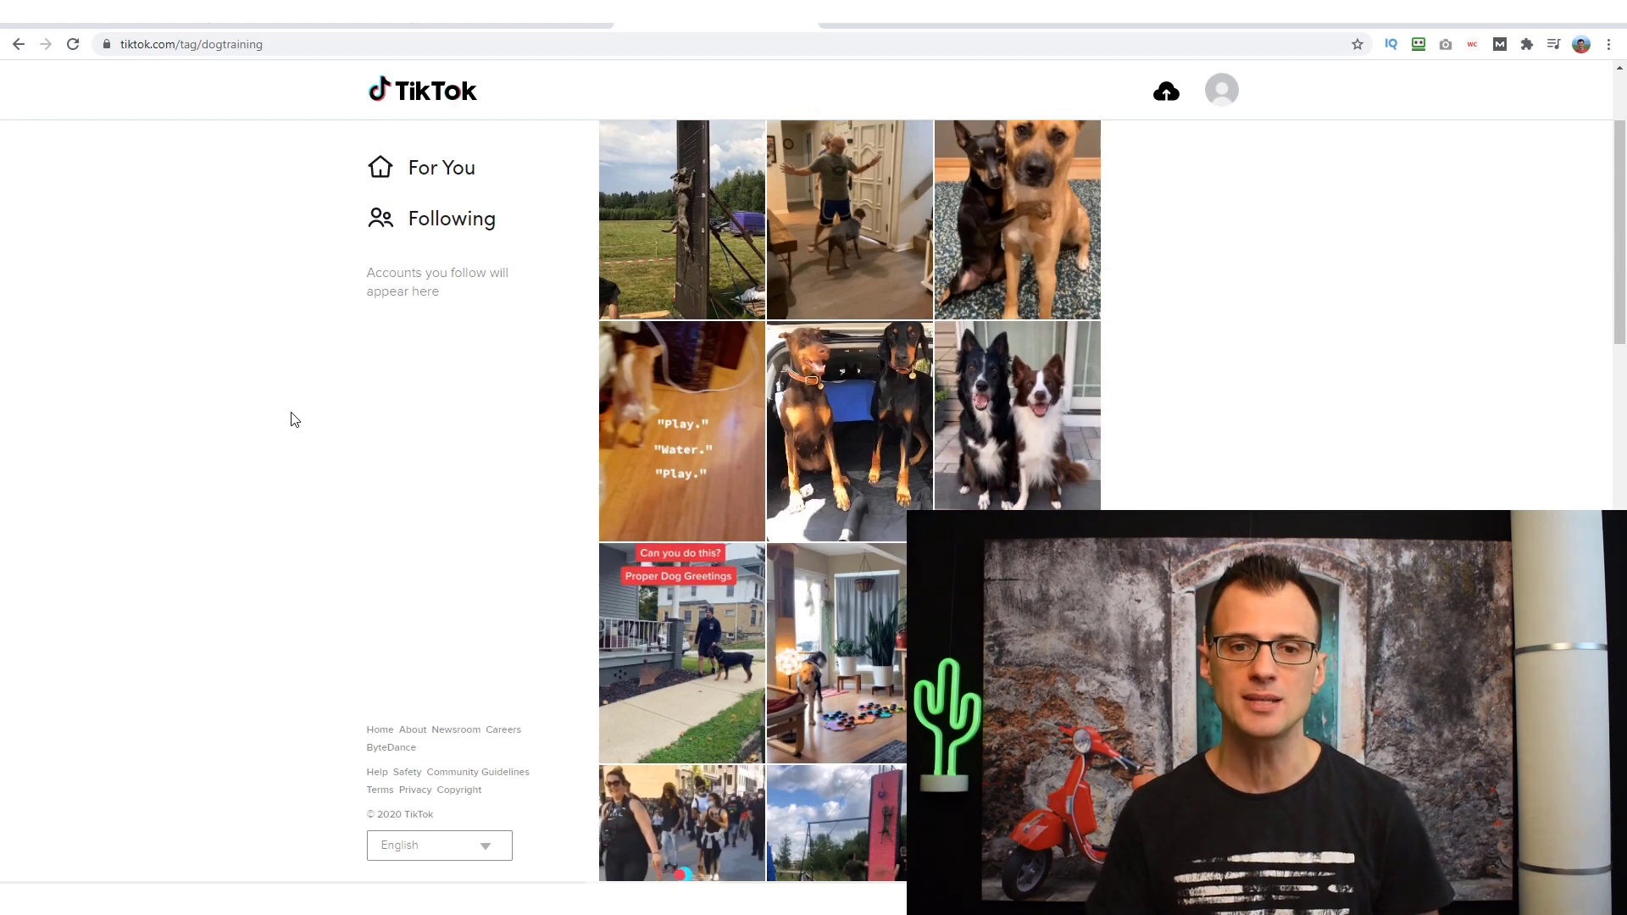
pyautogui.scroll(3, 295, 420)
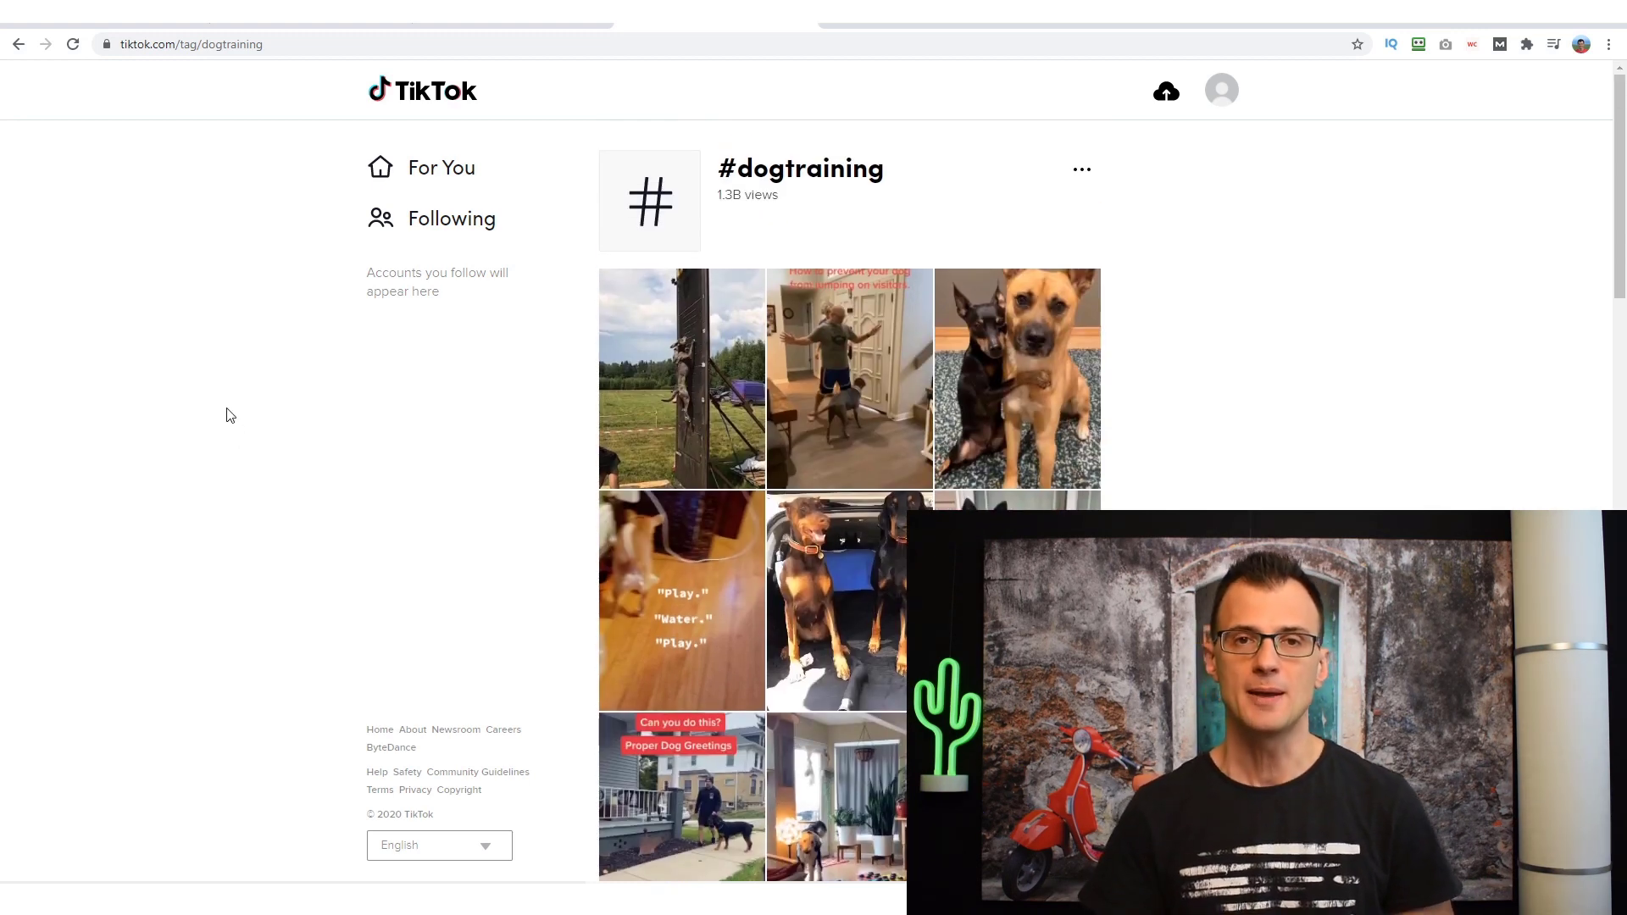
pyautogui.scroll(-1, 181, 497)
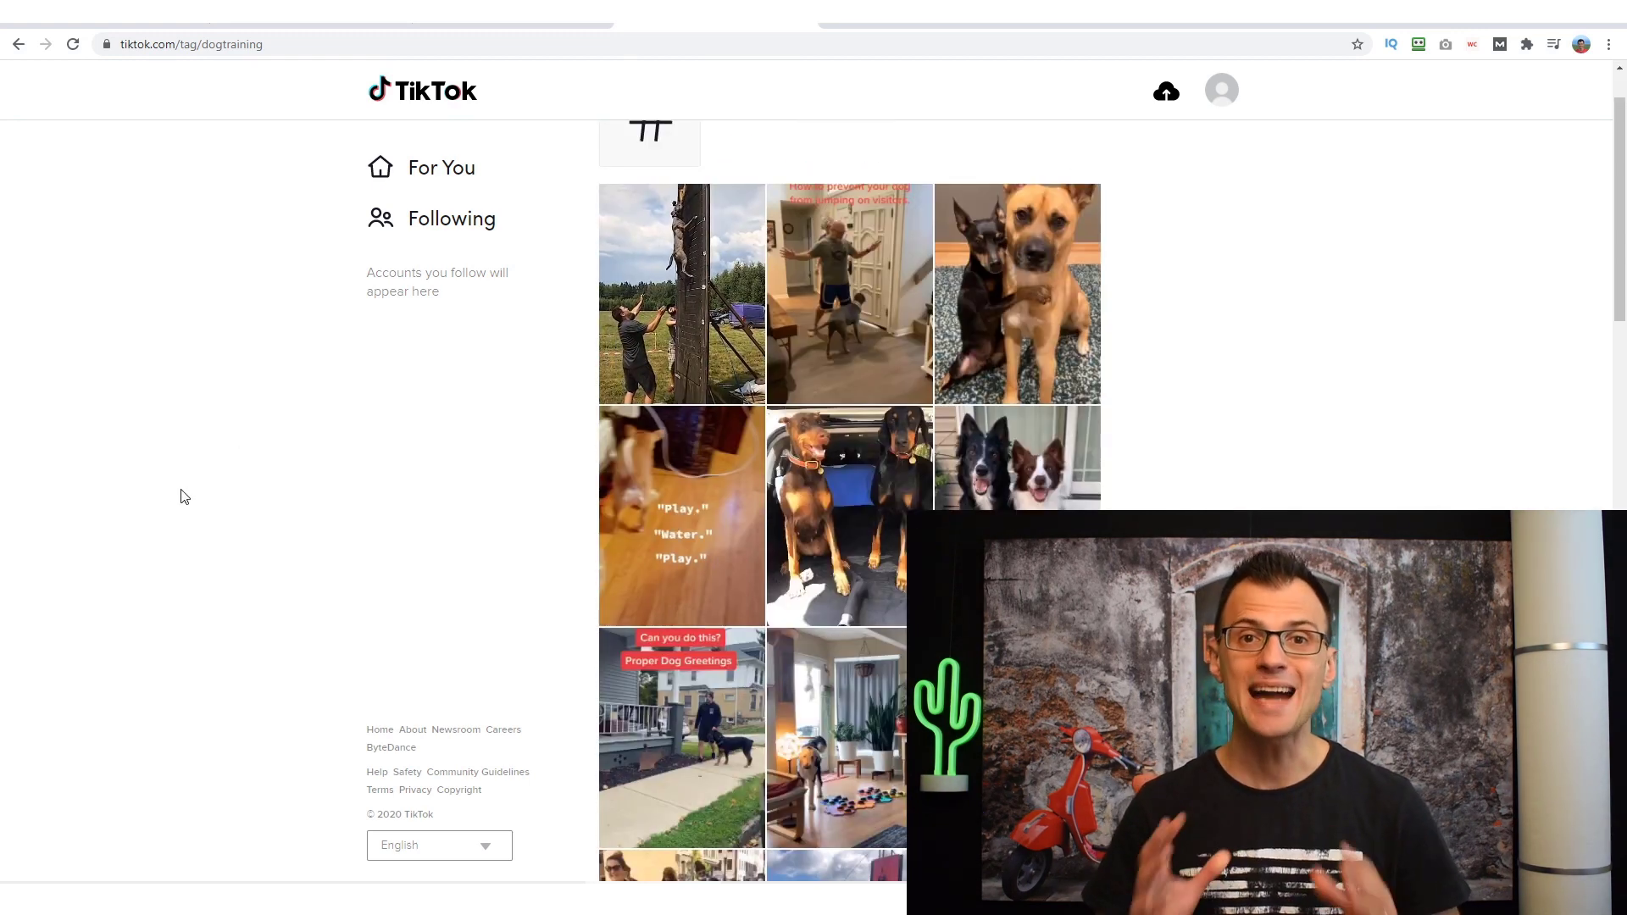
pyautogui.scroll(-1, 137, 512)
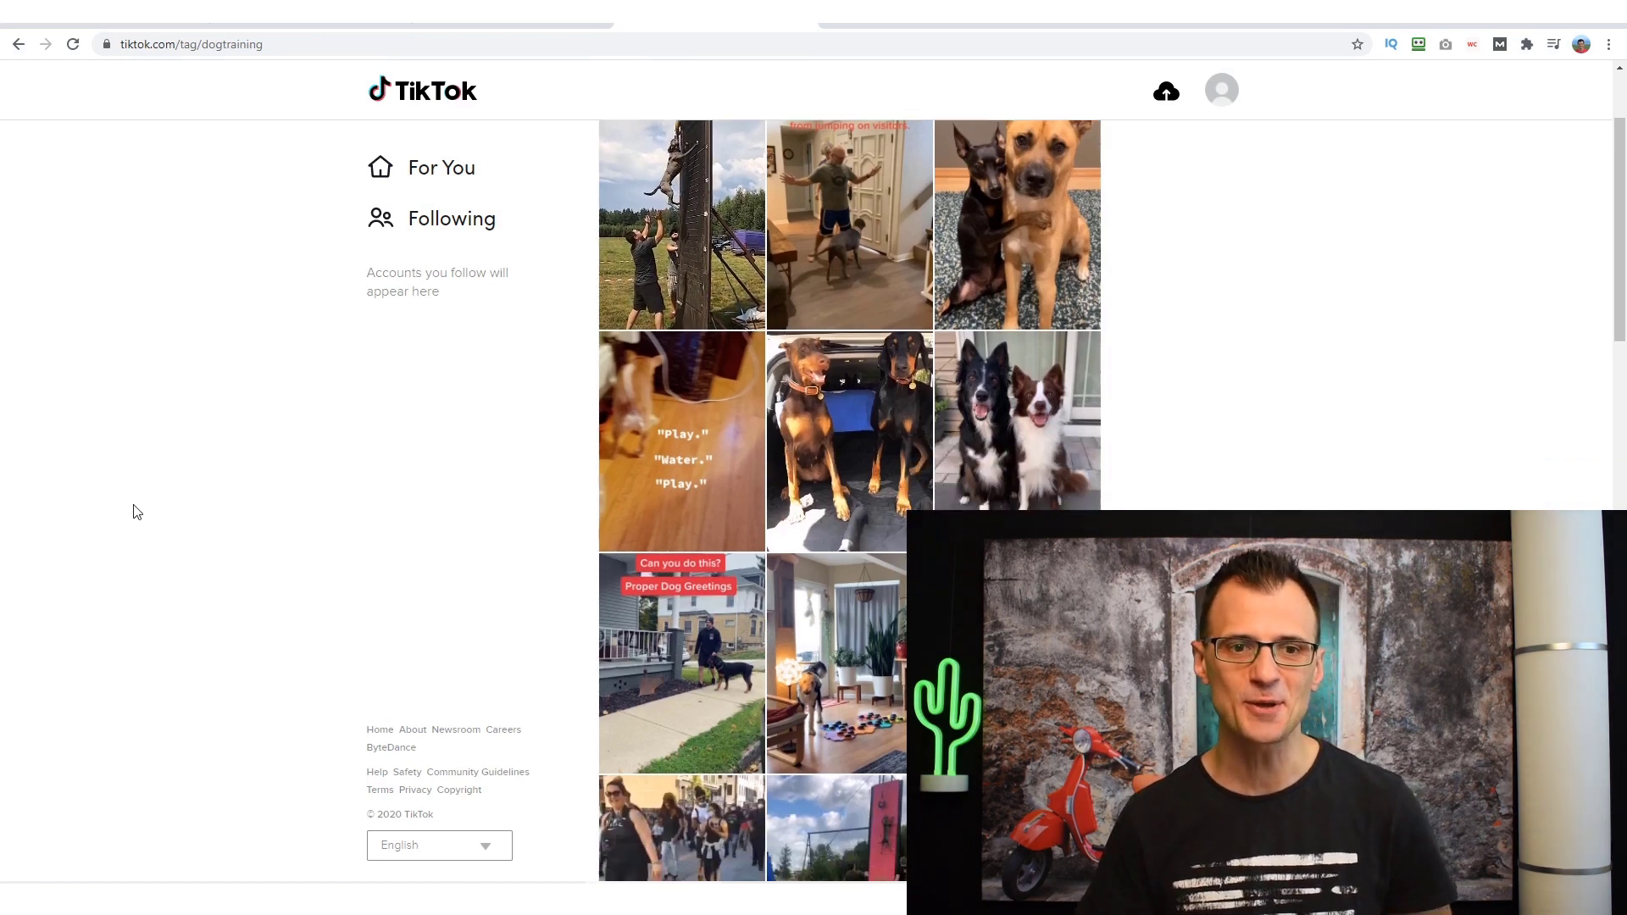
pyautogui.scroll(-2, 137, 512)
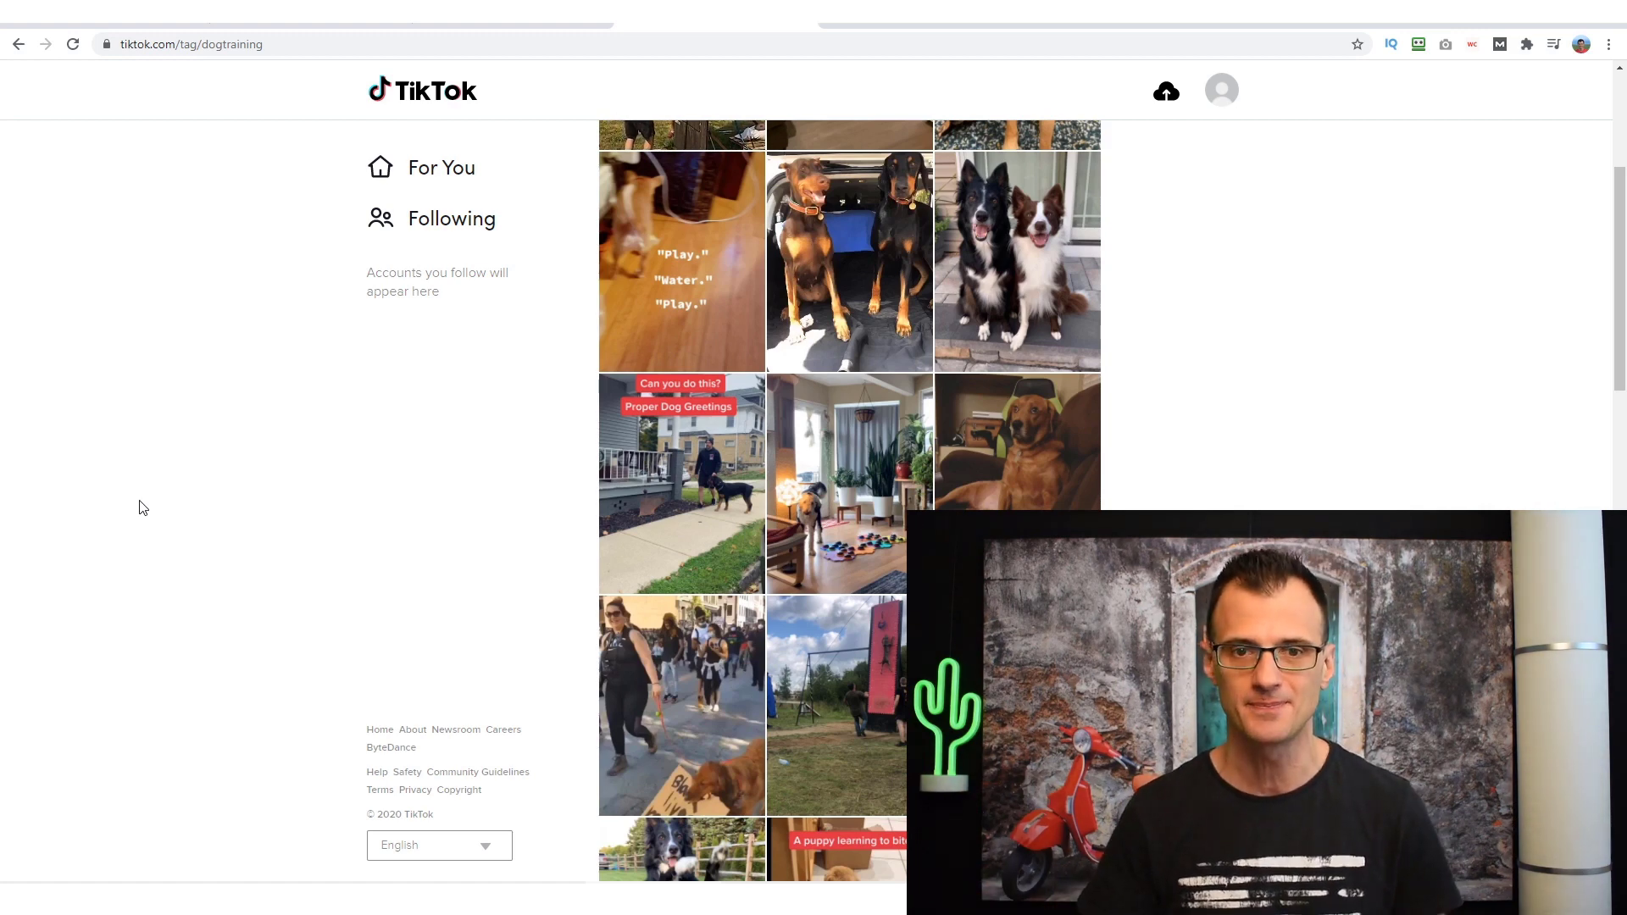
# Switch to the Pexels video results for "cute dog", view the search suggestions, and dismiss them
pyautogui.hotkey('ctrl', 'Tab')
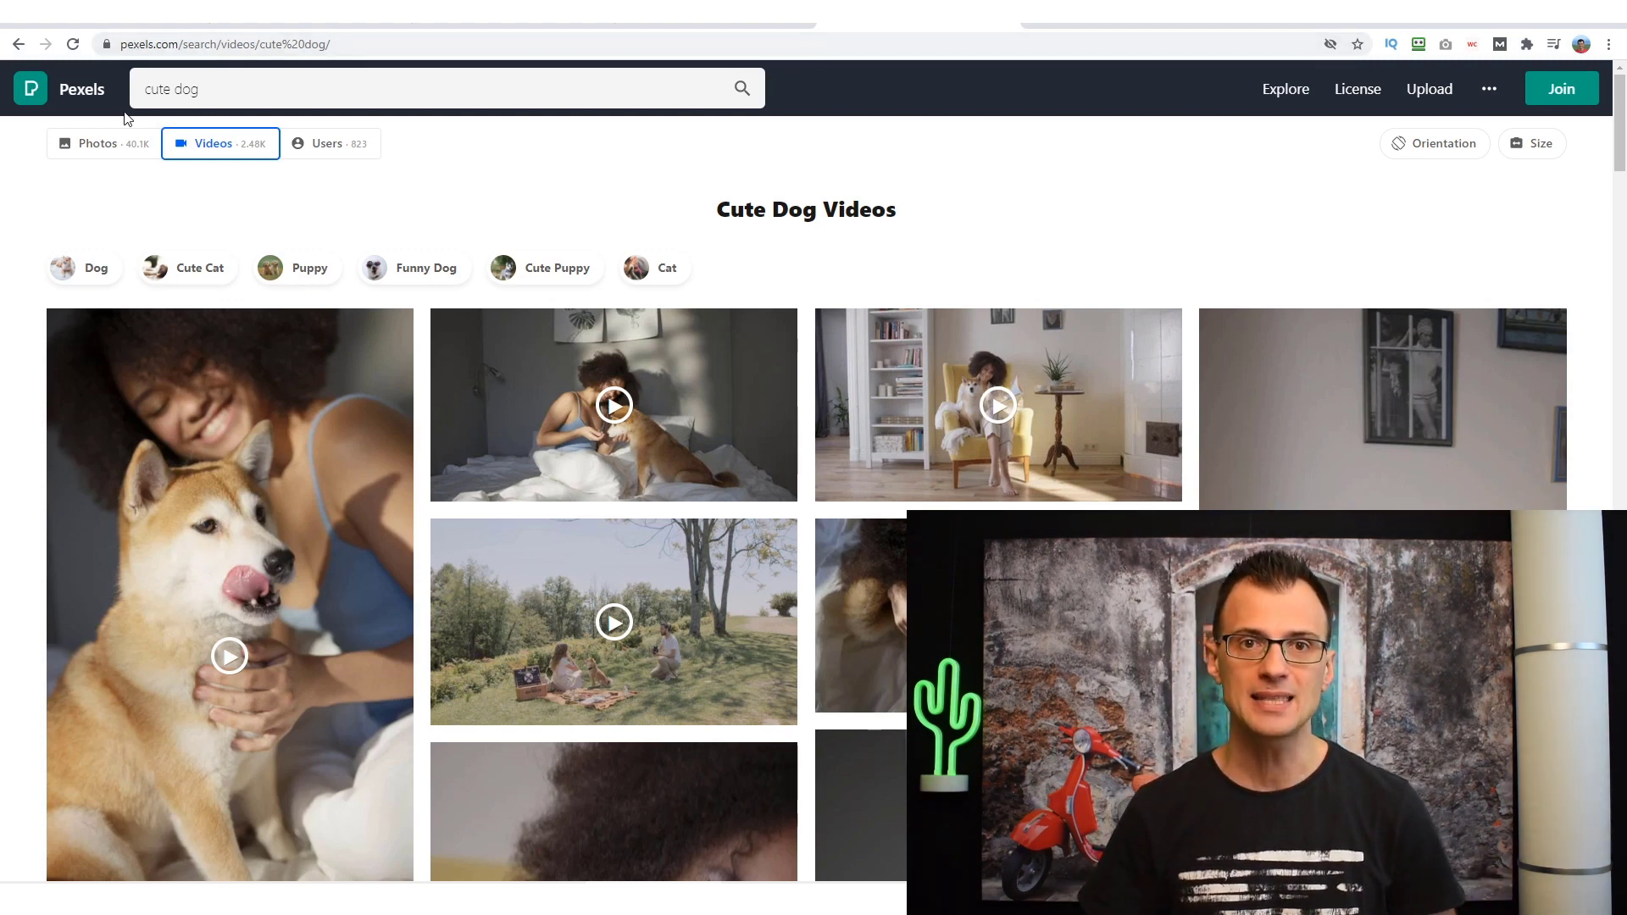
pyautogui.click(229, 89)
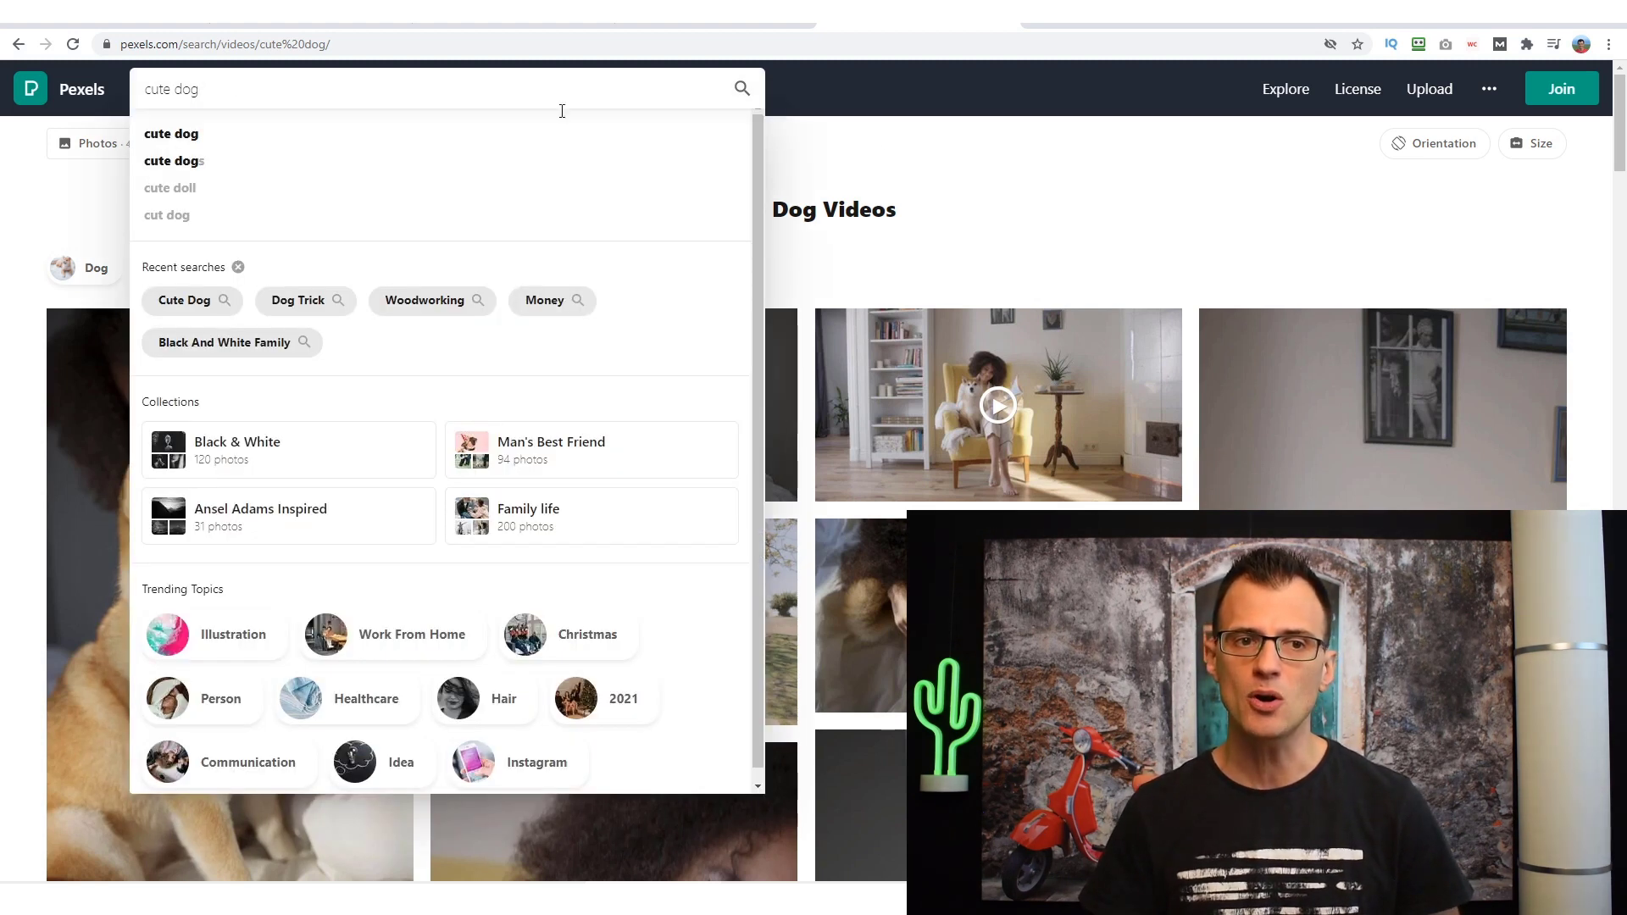
pyautogui.click(1060, 153)
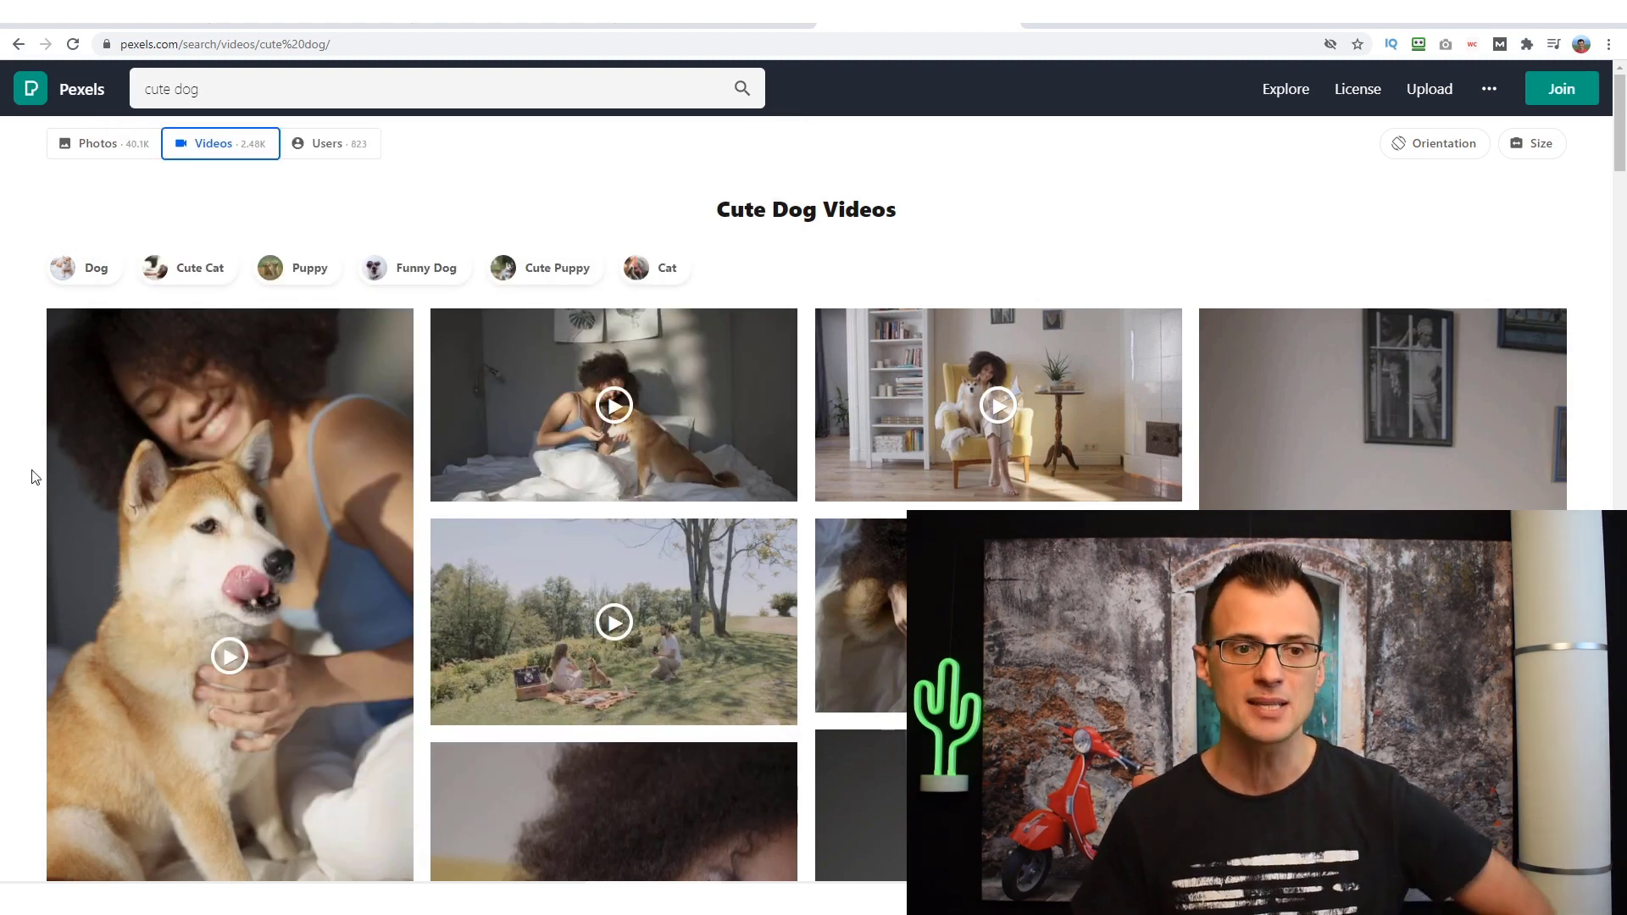
# Look at the "cute dog" photo results on Pexels and return to the video results
pyautogui.scroll(-5, 29, 472)
pyautogui.scroll(5, 316, 417)
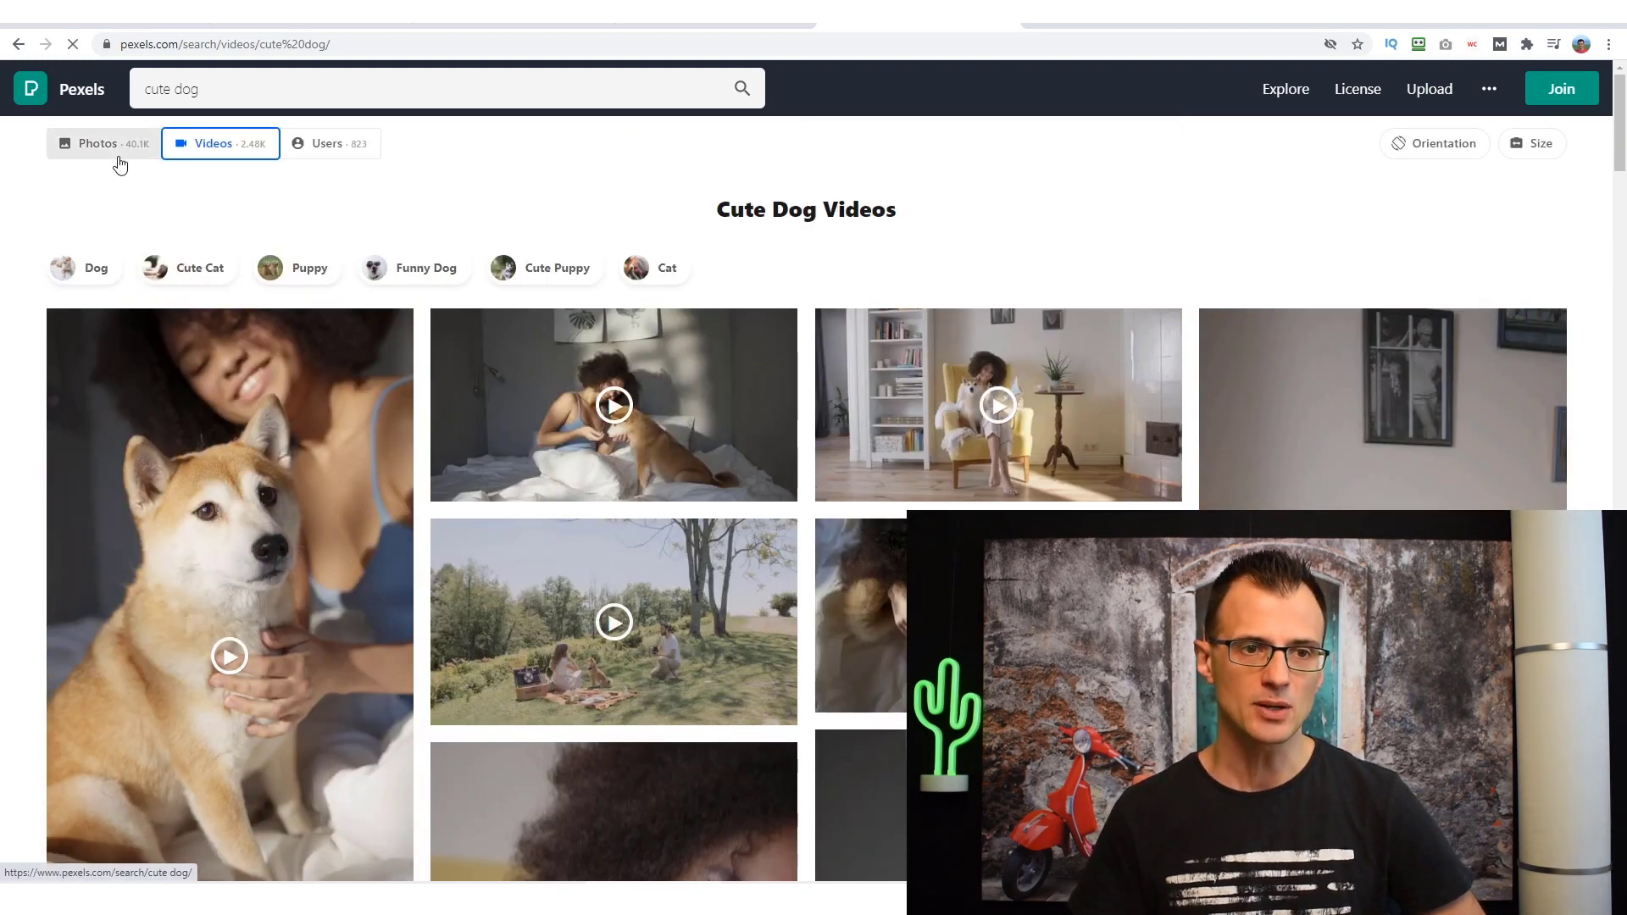
pyautogui.click(81, 155)
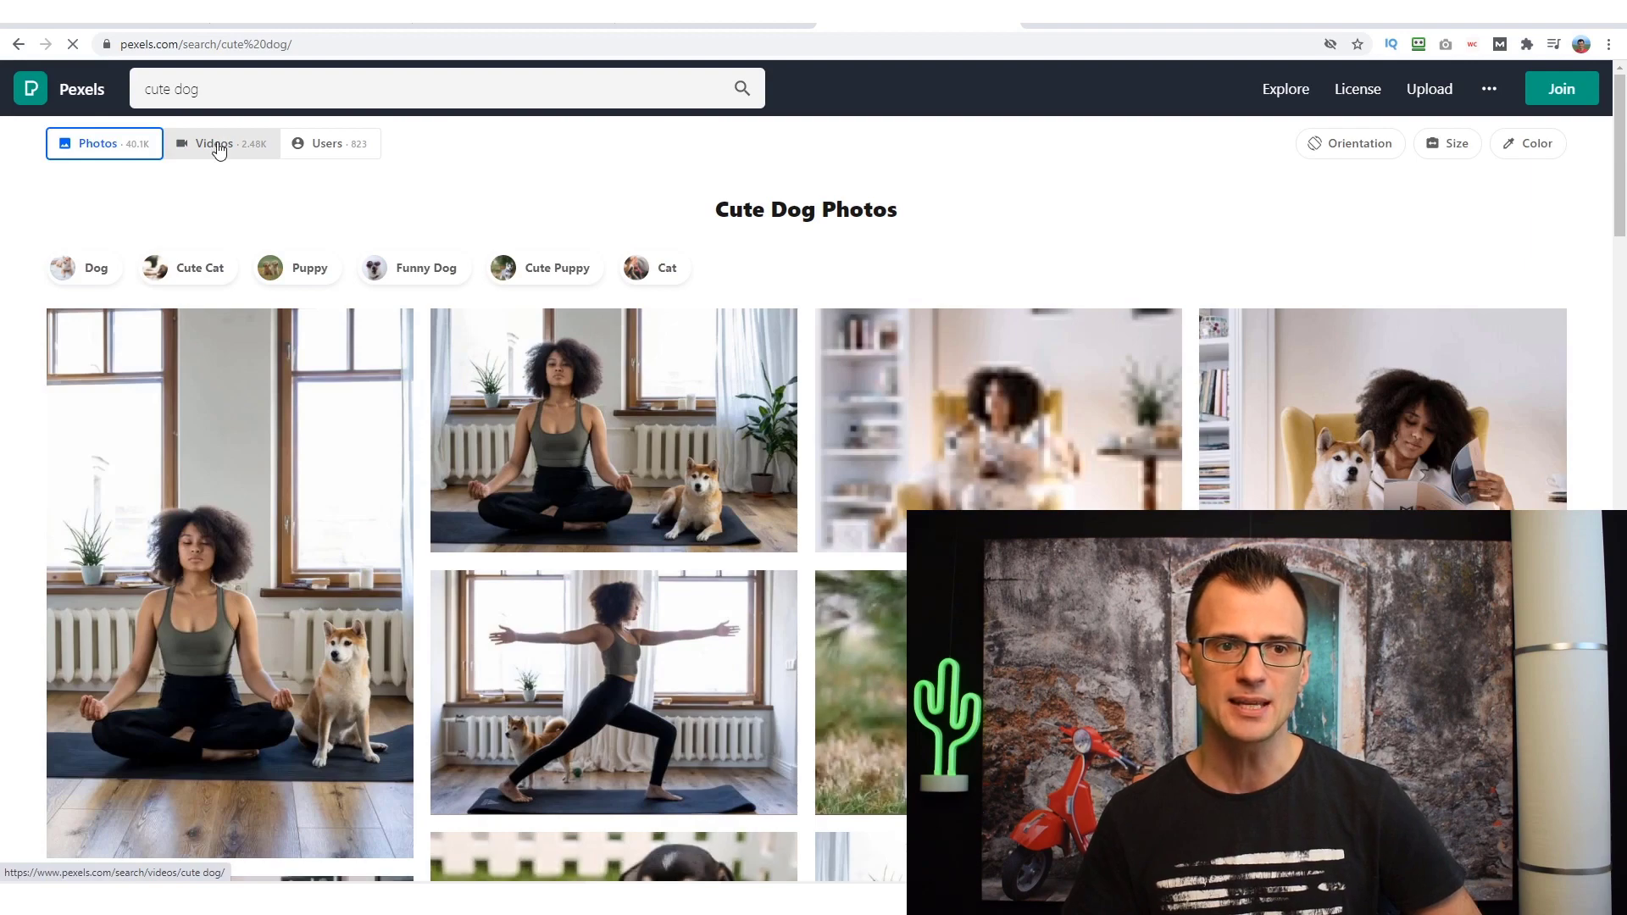
pyautogui.click(219, 149)
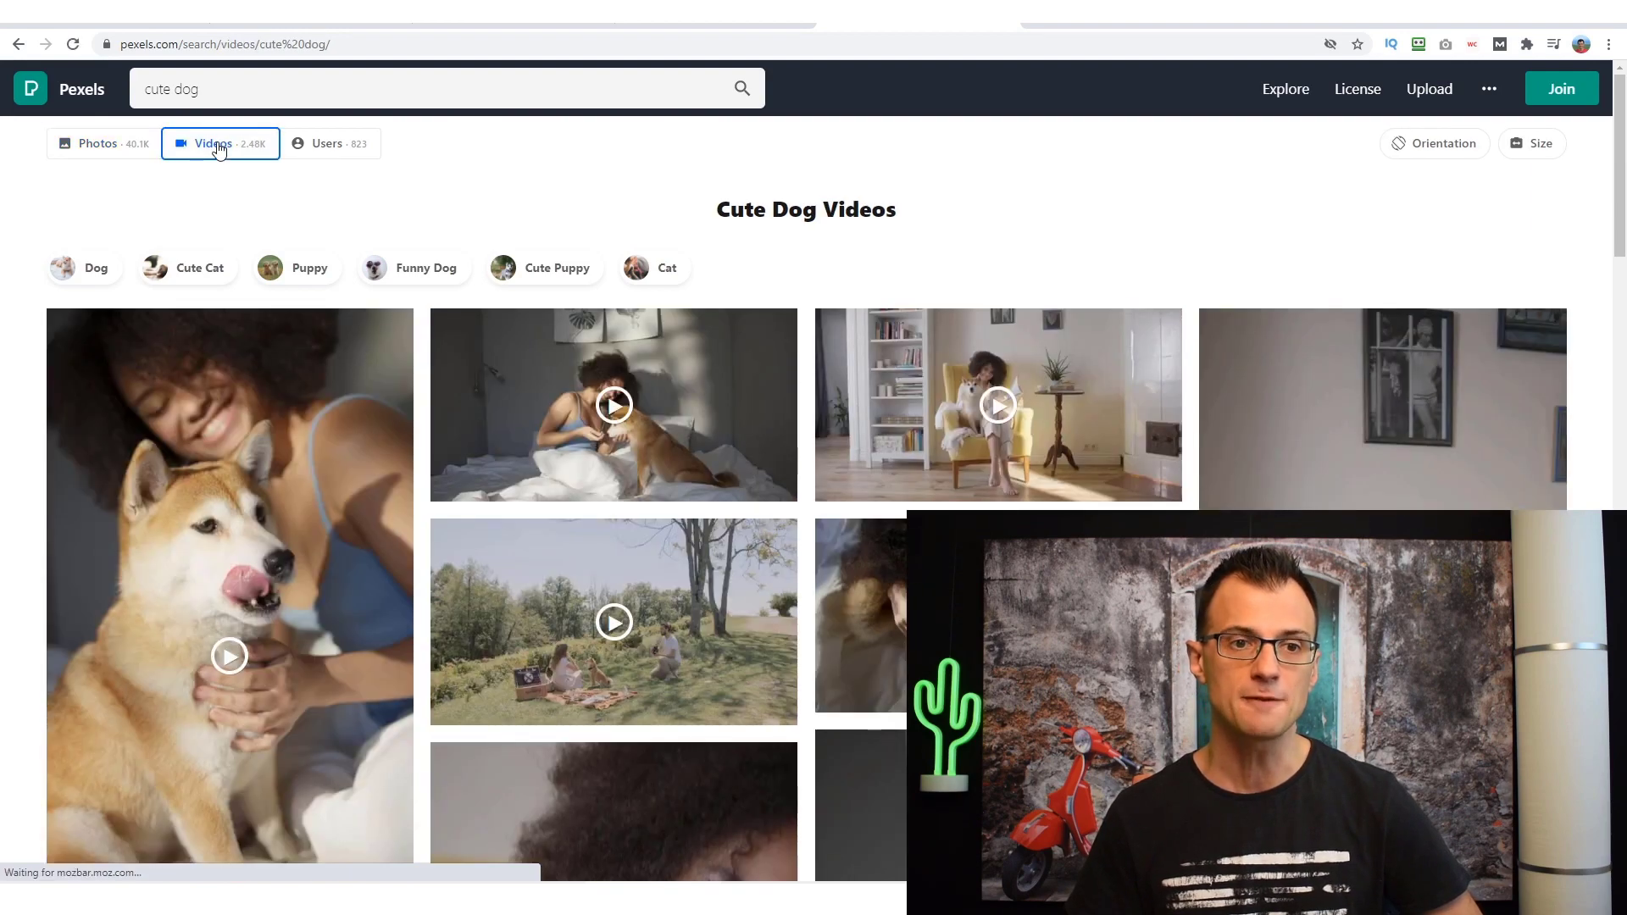
# Preview the Pexels clip of two Shiba Inu dogs in party hats, skipping ahead through it, and close it
pyautogui.moveTo(1620, 191)
pyautogui.mouseDown()
pyautogui.moveTo(1605, 256)
pyautogui.moveTo(1619, 495)
pyautogui.moveTo(1619, 212)
pyautogui.mouseUp()
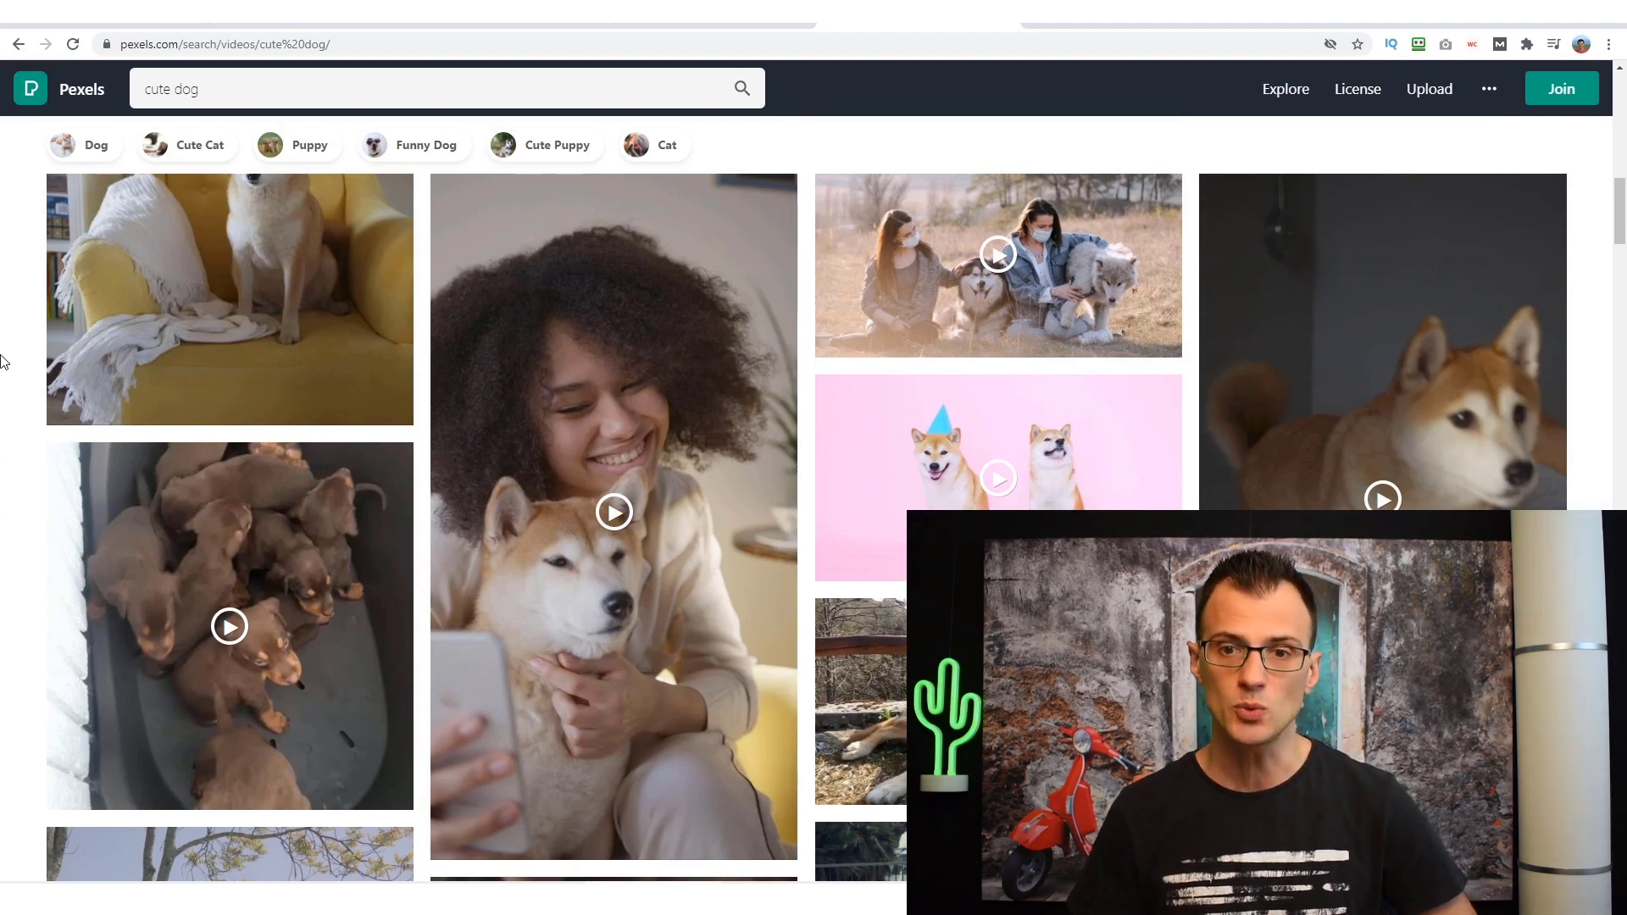
pyautogui.scroll(-3, 1184, 309)
pyautogui.click(1075, 212)
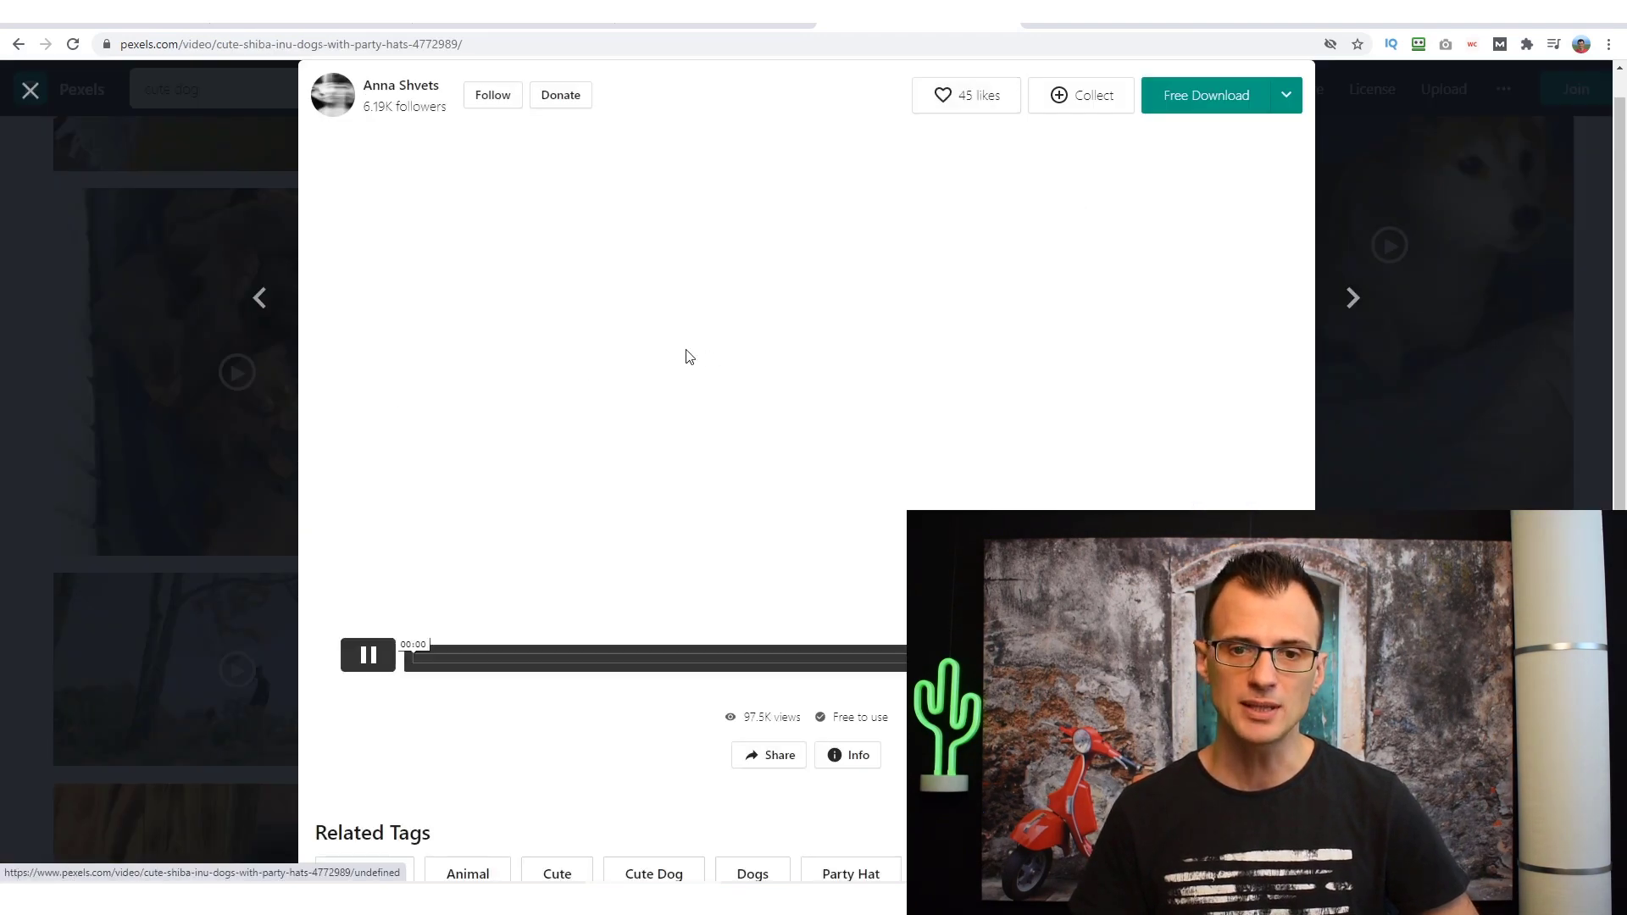
pyautogui.scroll(-2, 689, 357)
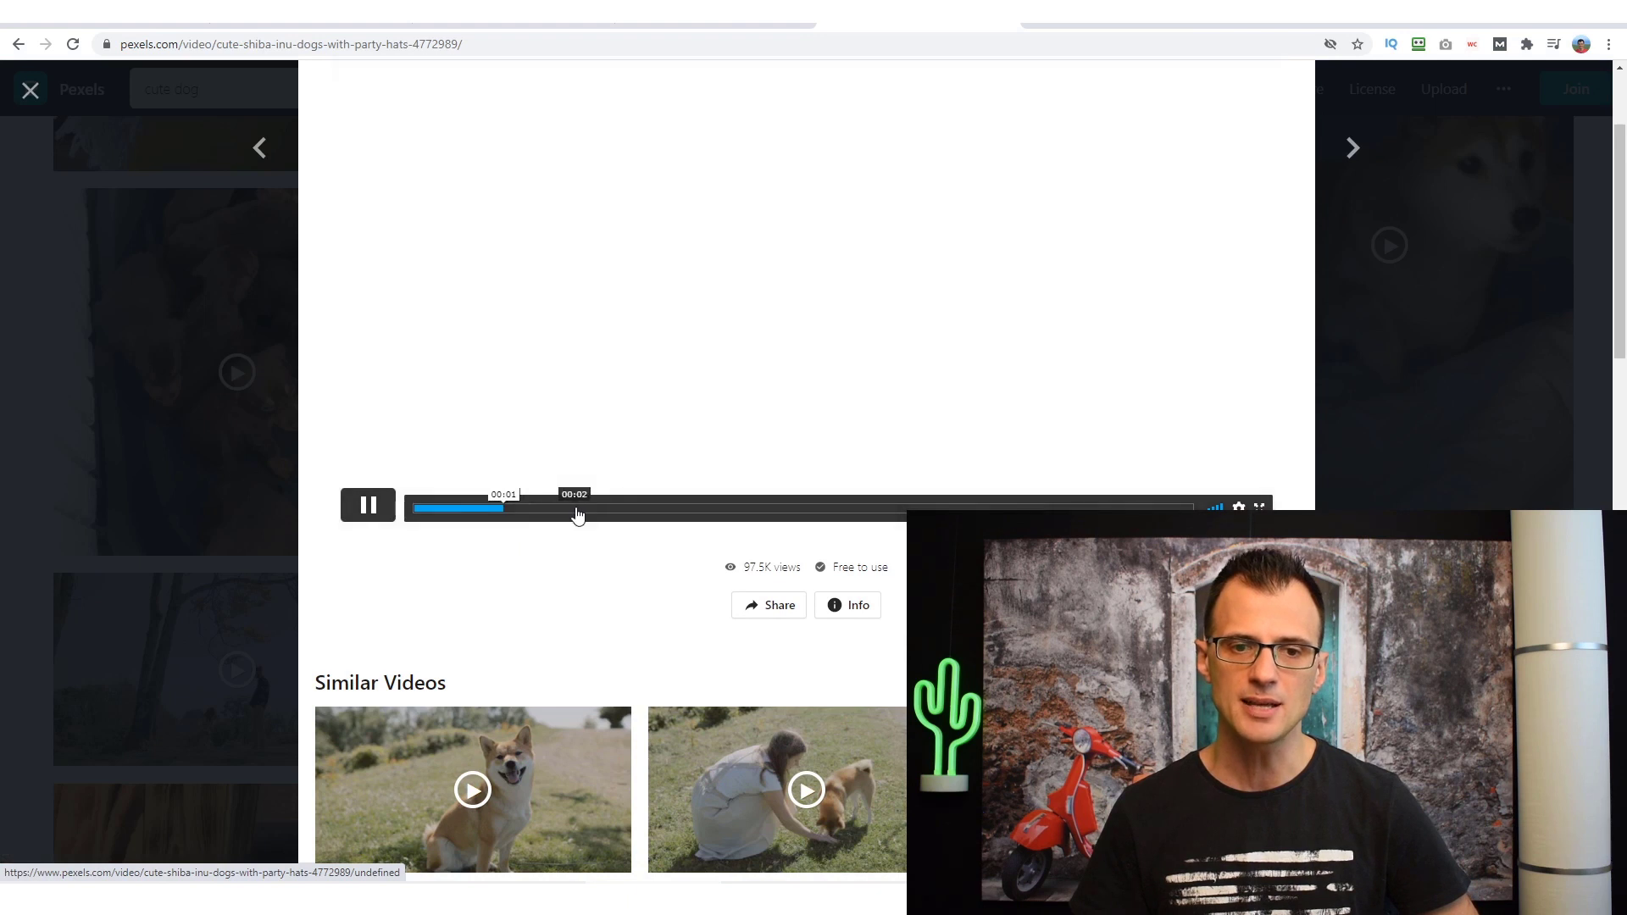
pyautogui.click(619, 508)
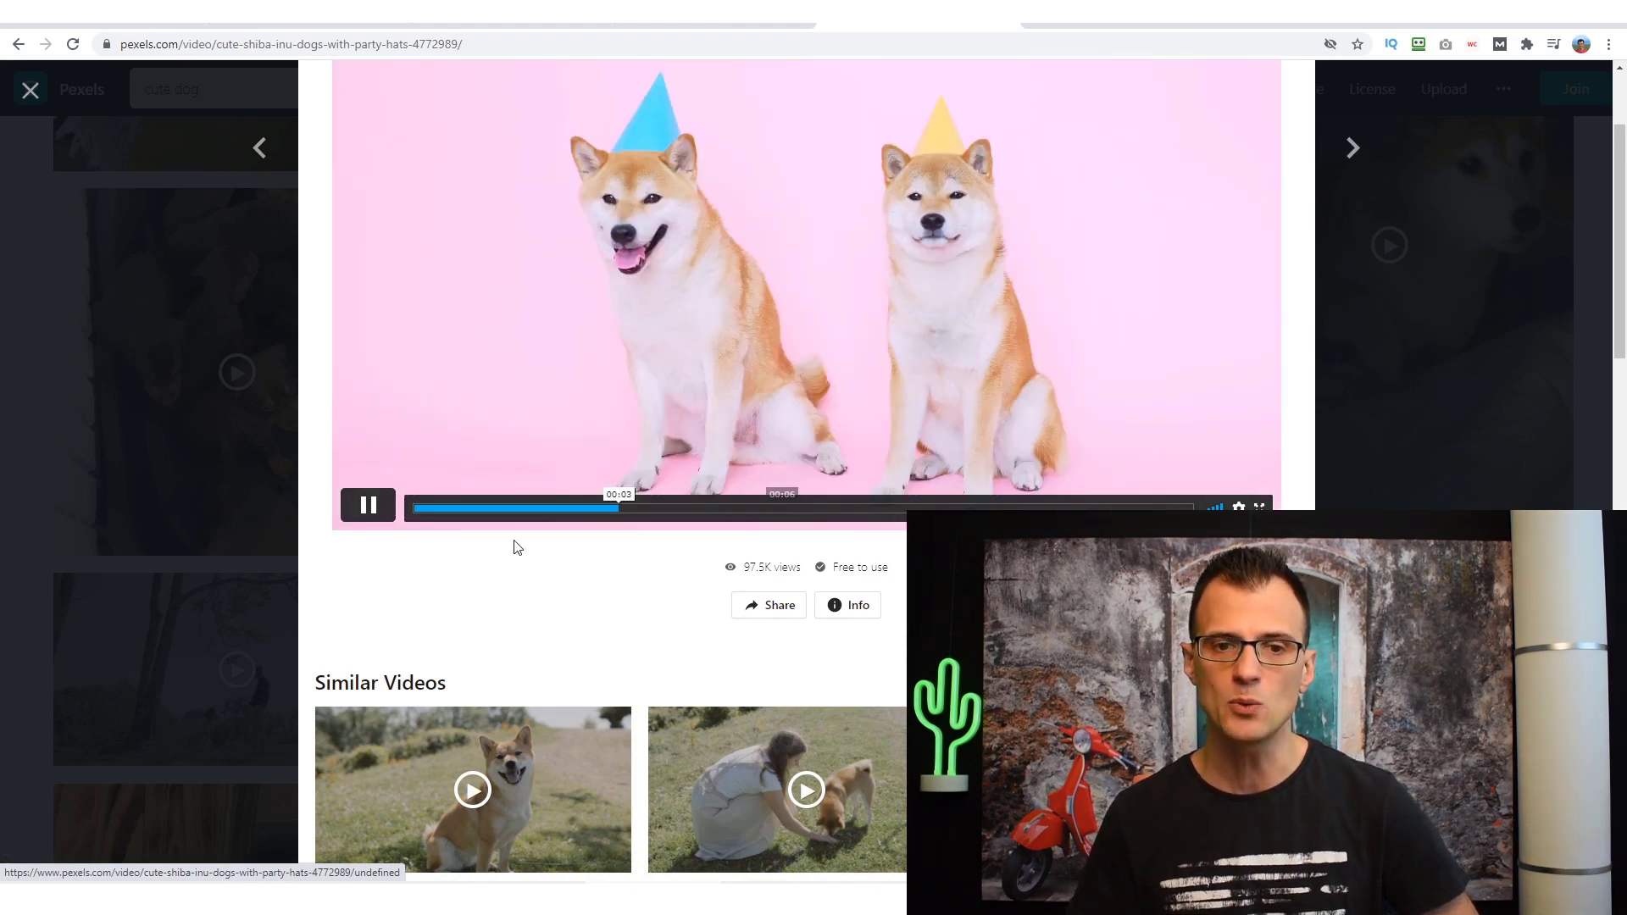
pyautogui.click(763, 508)
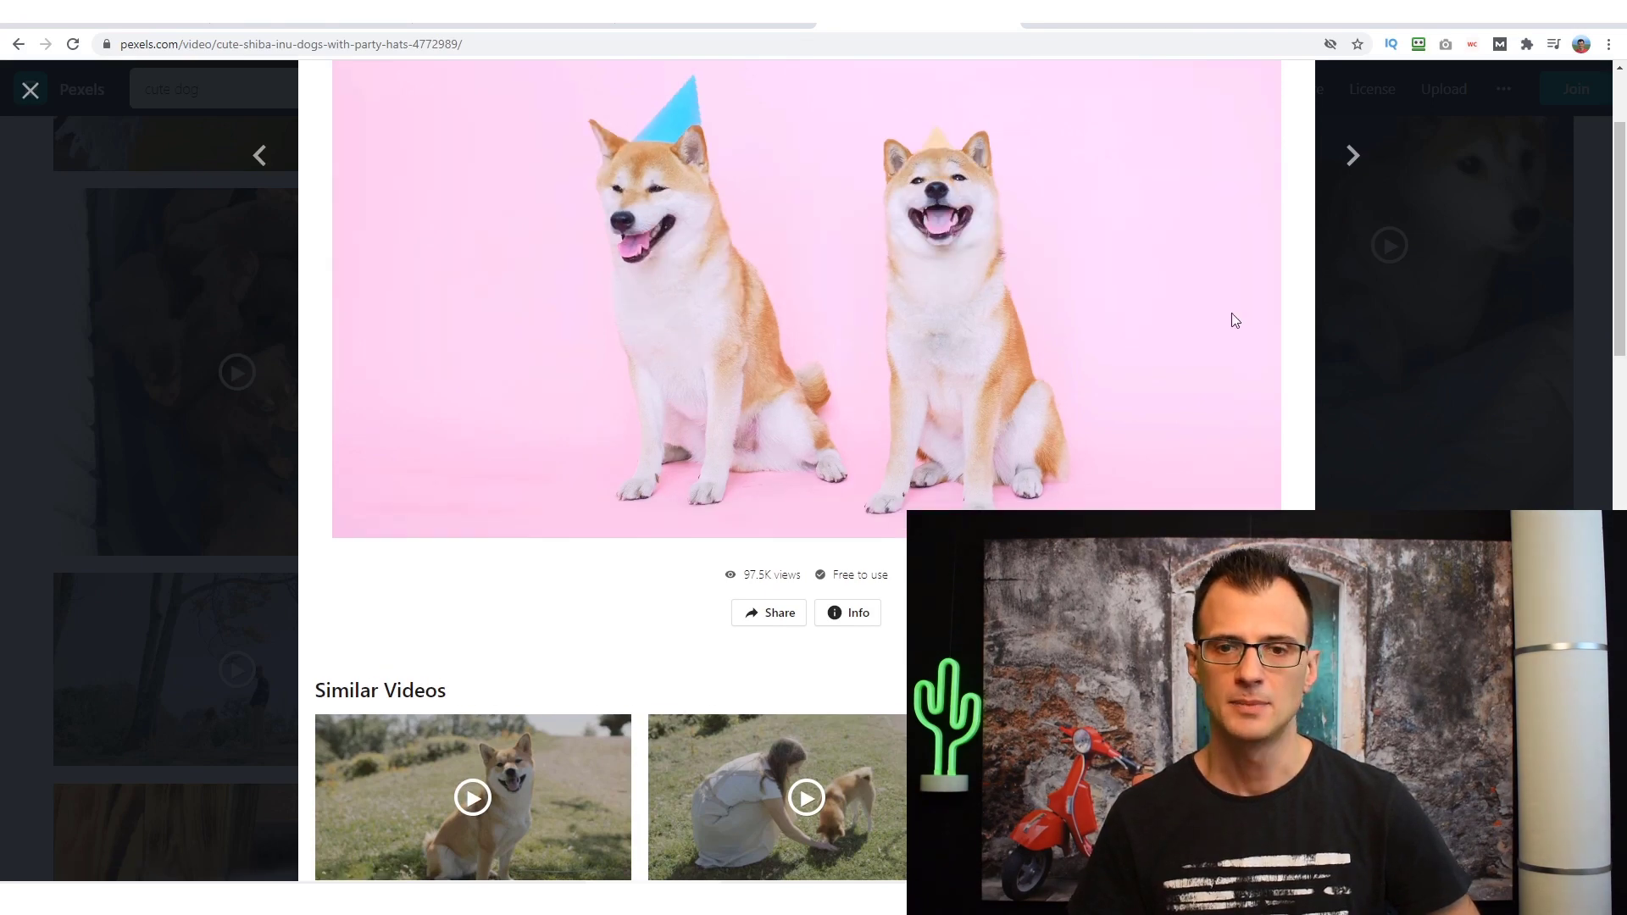
pyautogui.click(1543, 393)
# Compare the Pexels "cute dog" clips with the videos under #dogtraining on TikTok
pyautogui.scroll(-1, 229, 508)
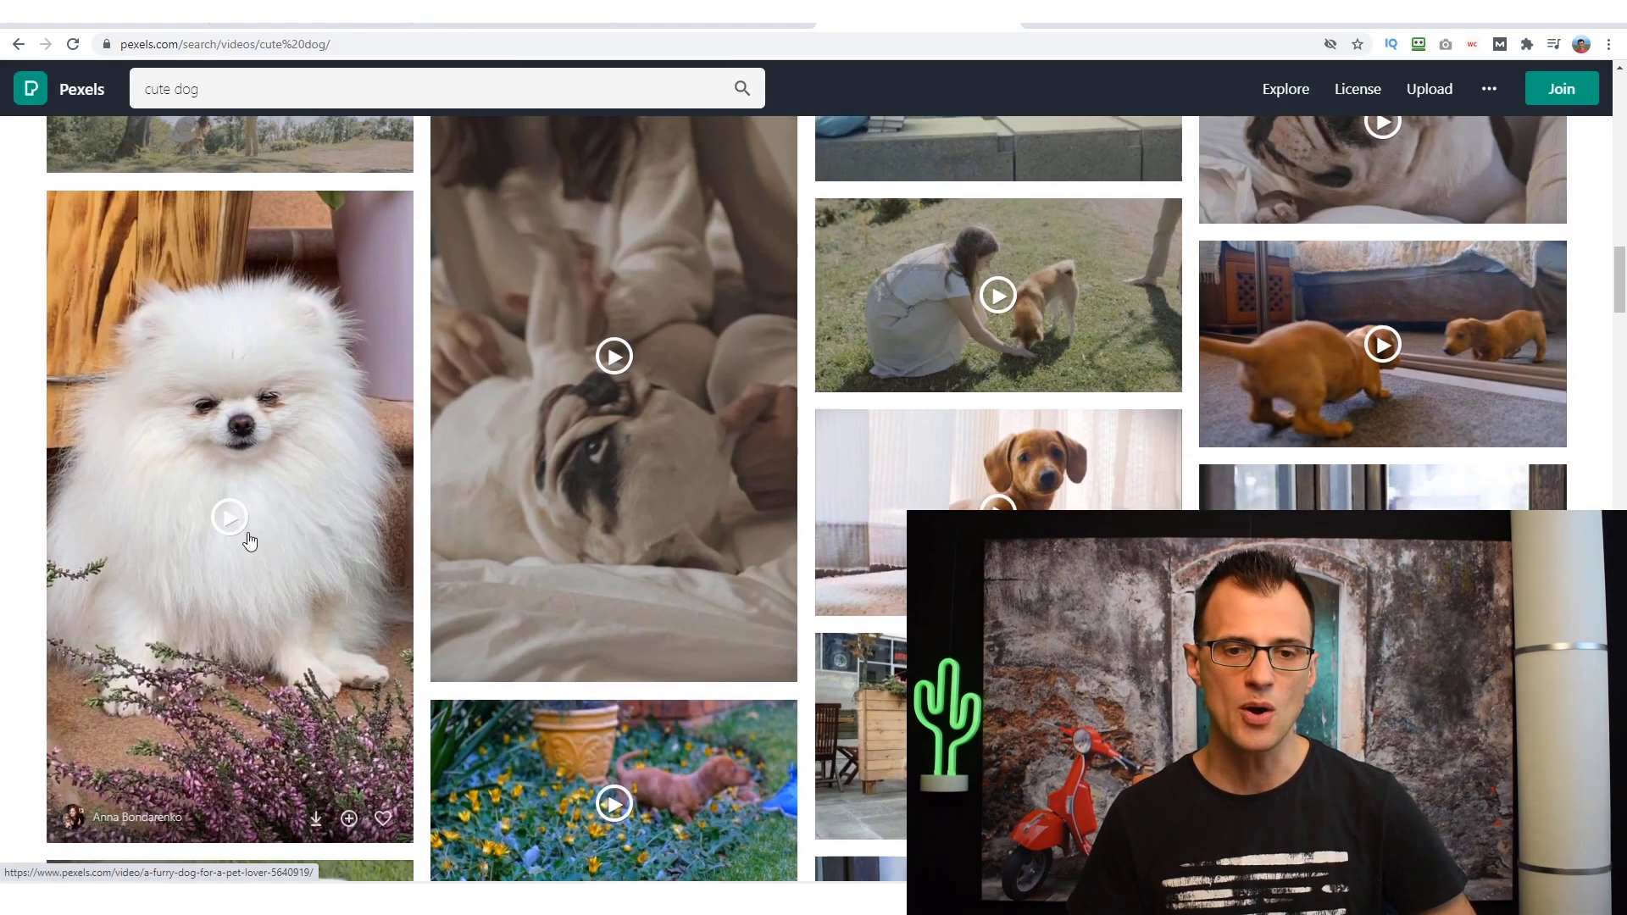
pyautogui.scroll(1, 255, 509)
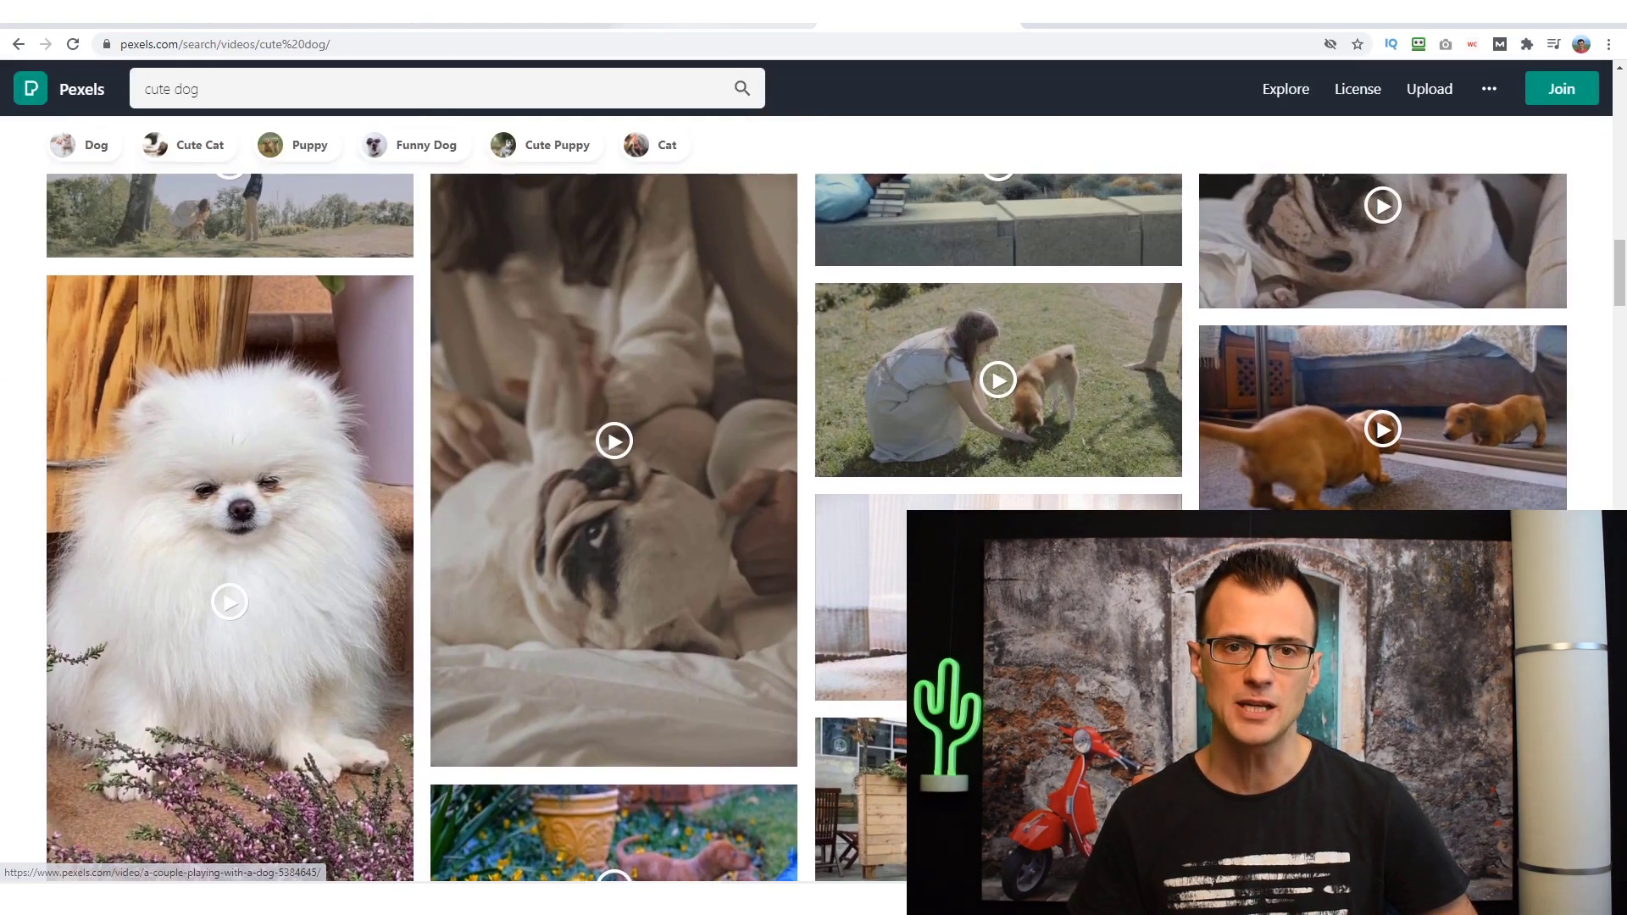
pyautogui.click(710, 20)
pyautogui.scroll(-6, 810, 351)
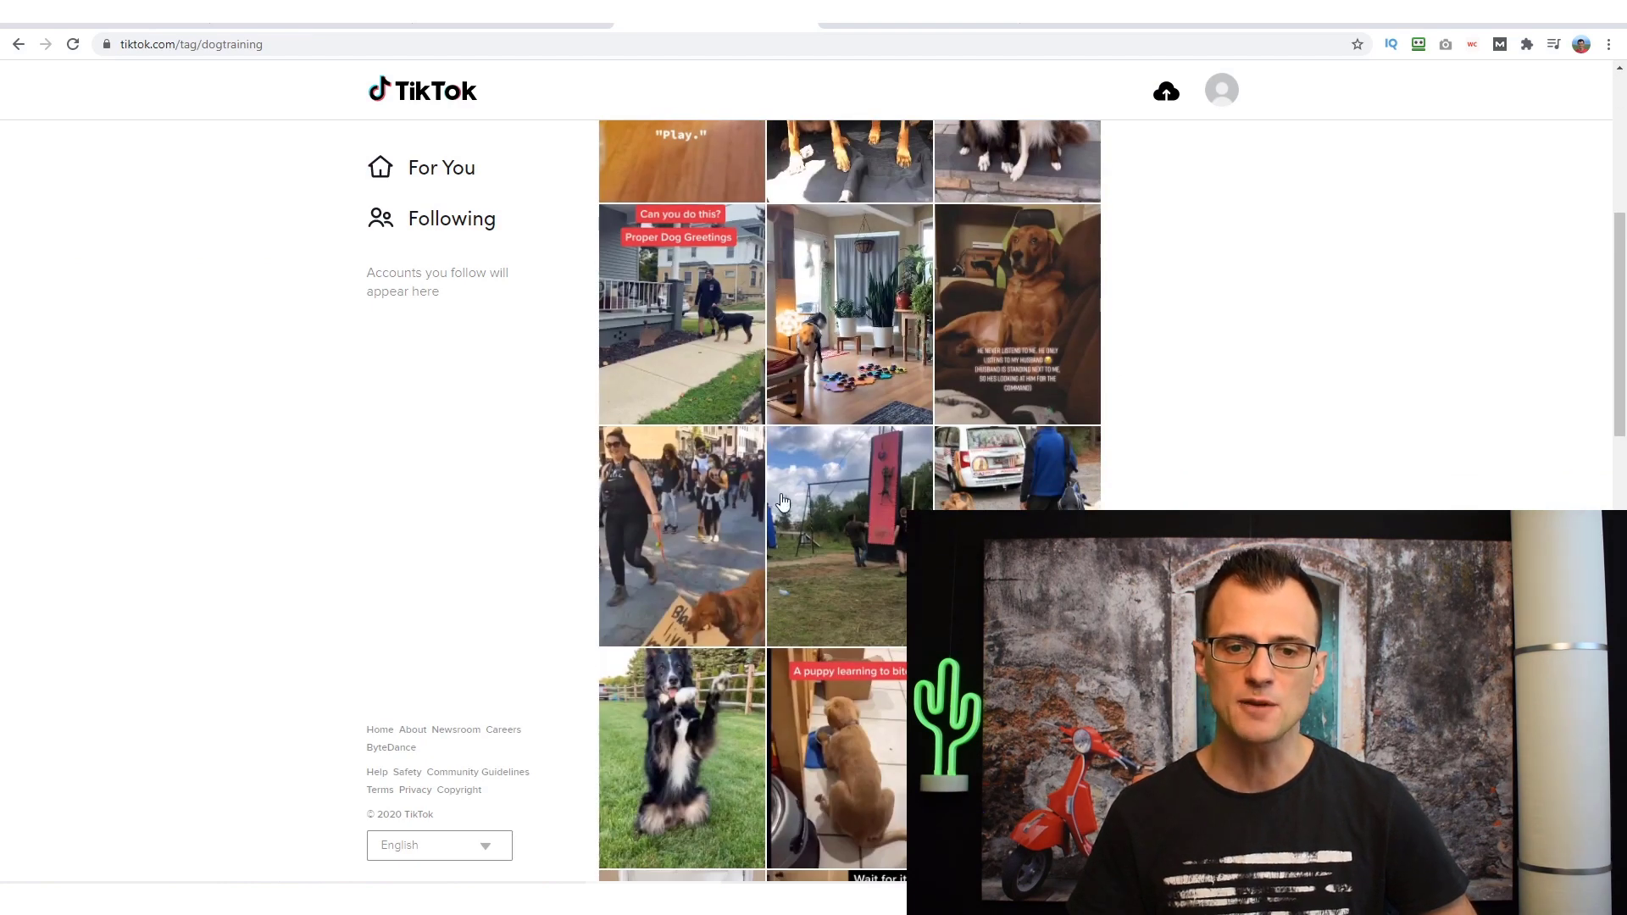
pyautogui.scroll(-4, 779, 504)
pyautogui.scroll(-1, 854, 608)
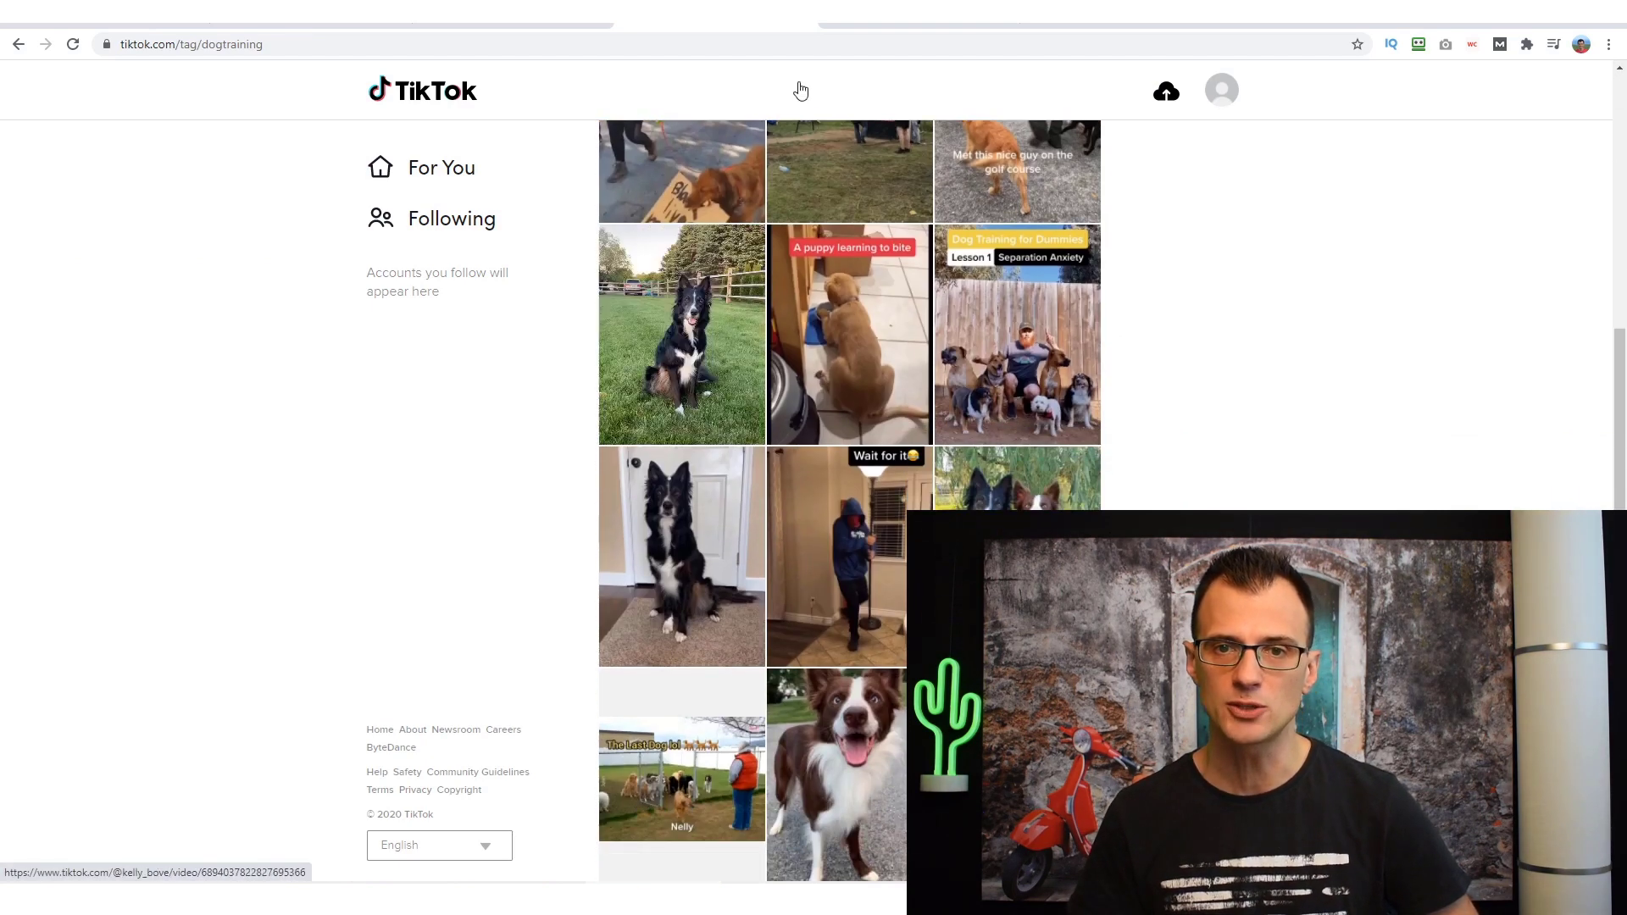
pyautogui.click(919, 13)
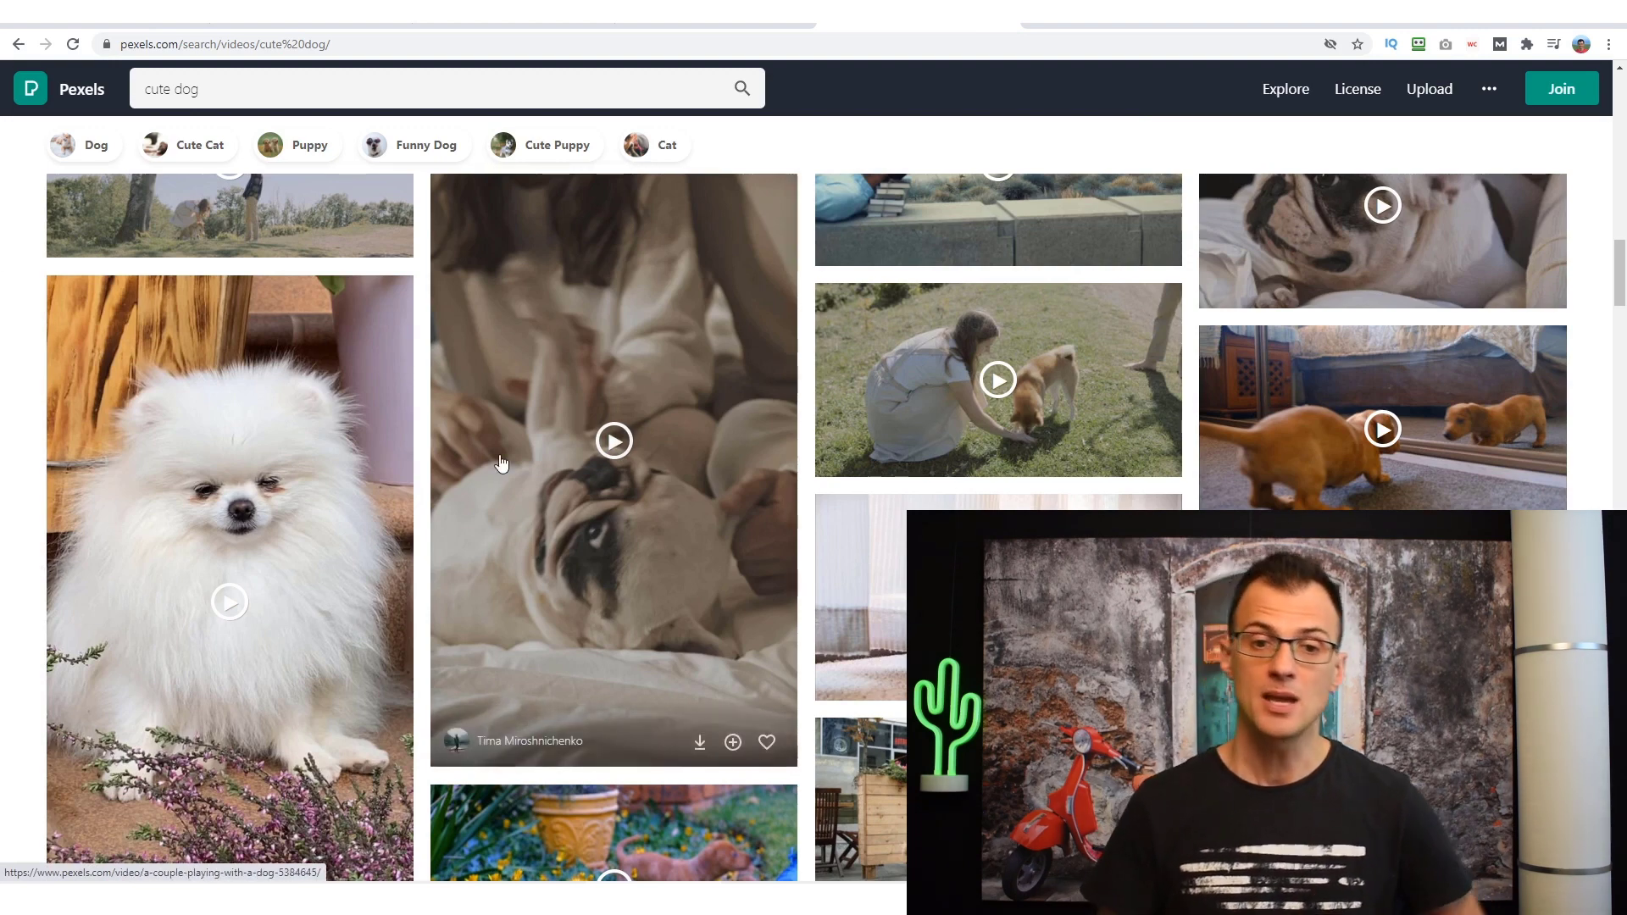
pyautogui.click(702, 25)
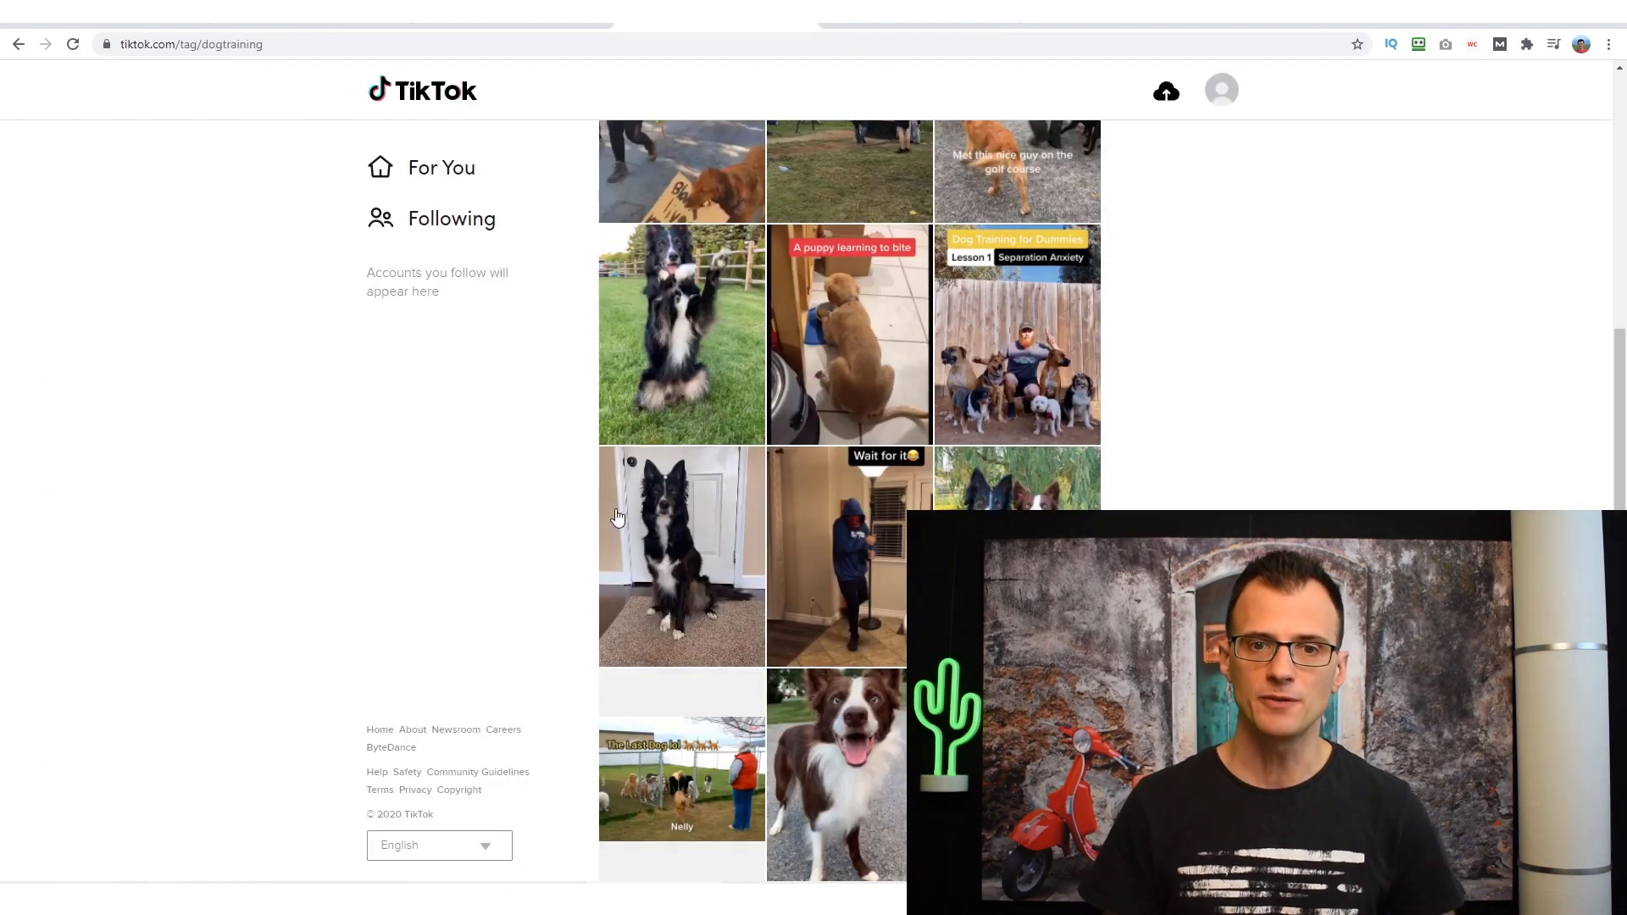
pyautogui.click(918, 13)
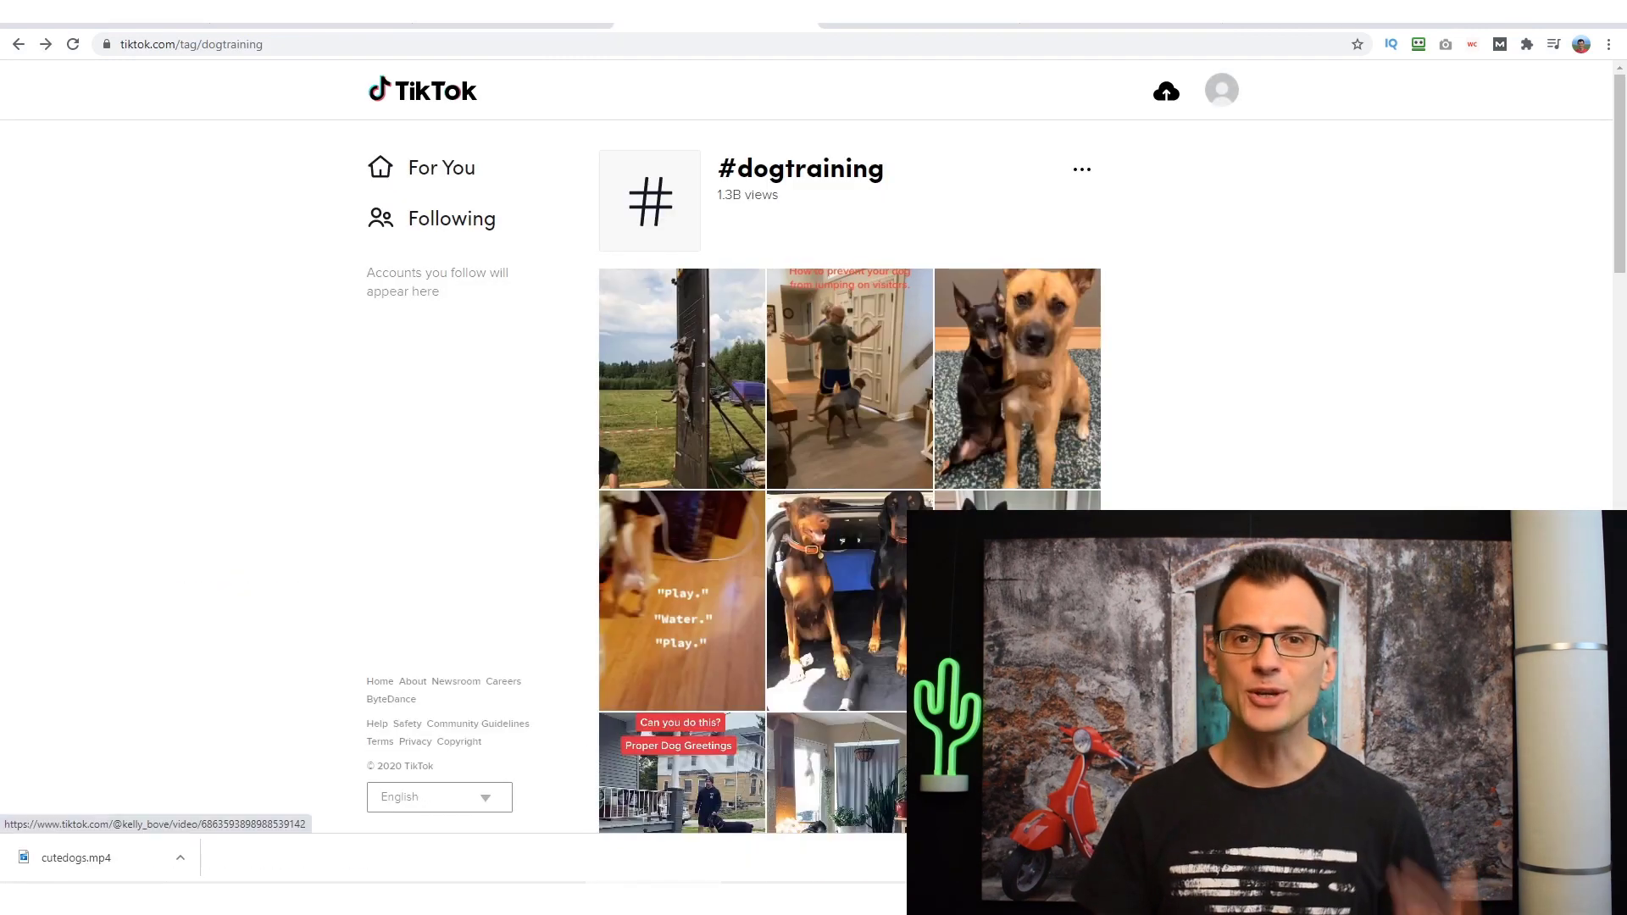
# Open TikTok's video upload page and add the hashtags #dog, #dogtraining, #dogs and #lovedogs to the dog clip's caption
pyautogui.click(1166, 95)
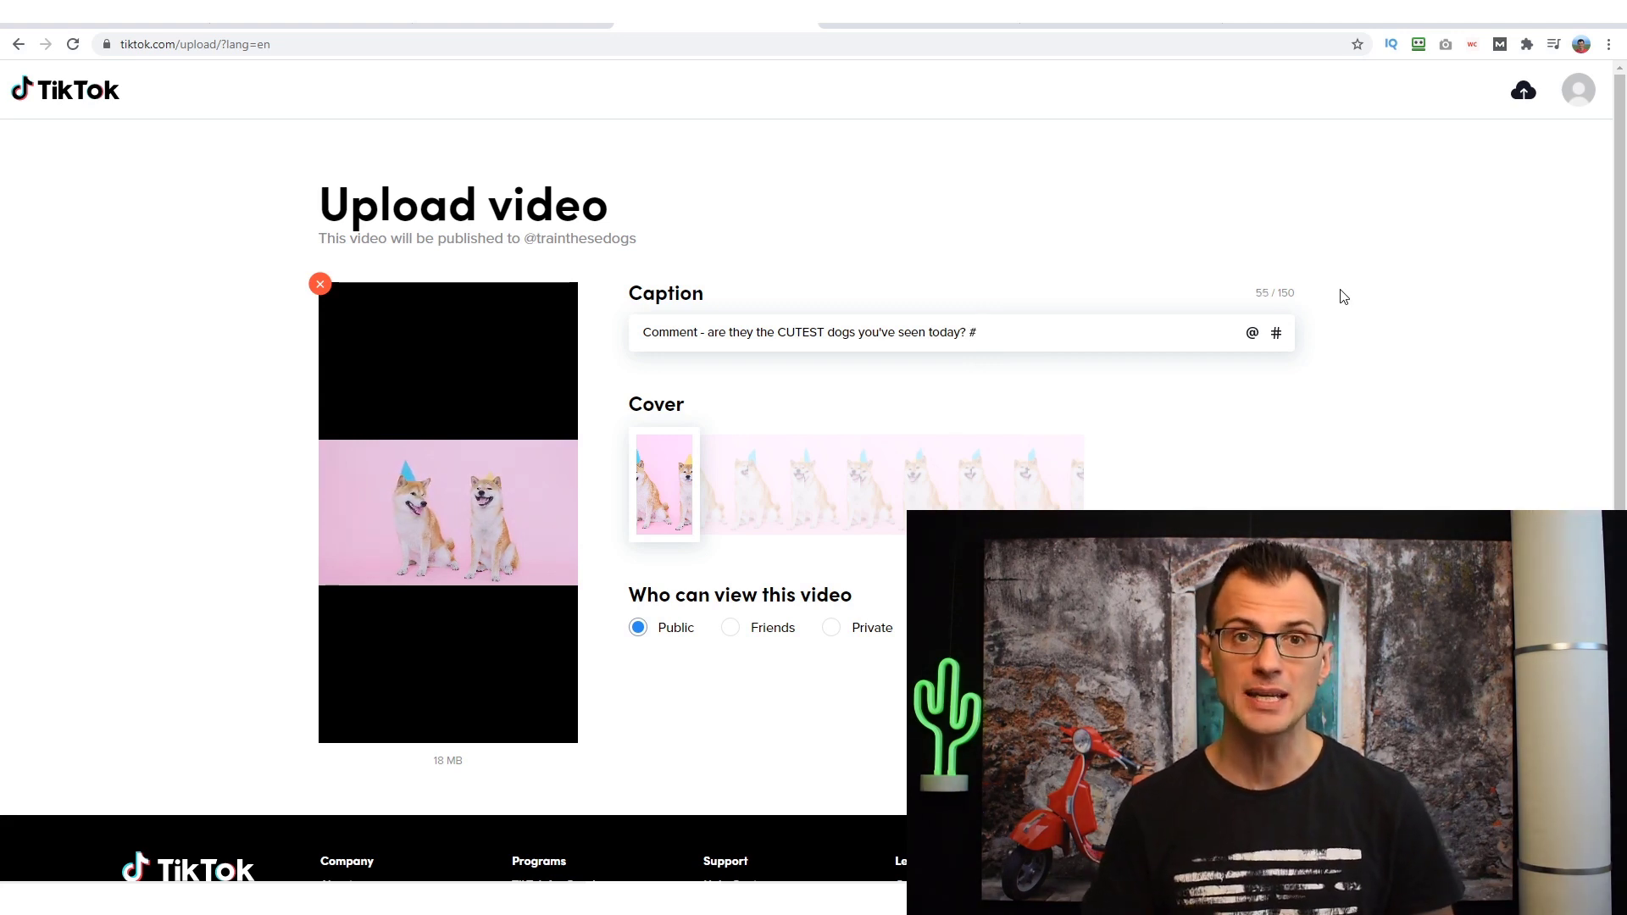
pyautogui.write('dog')
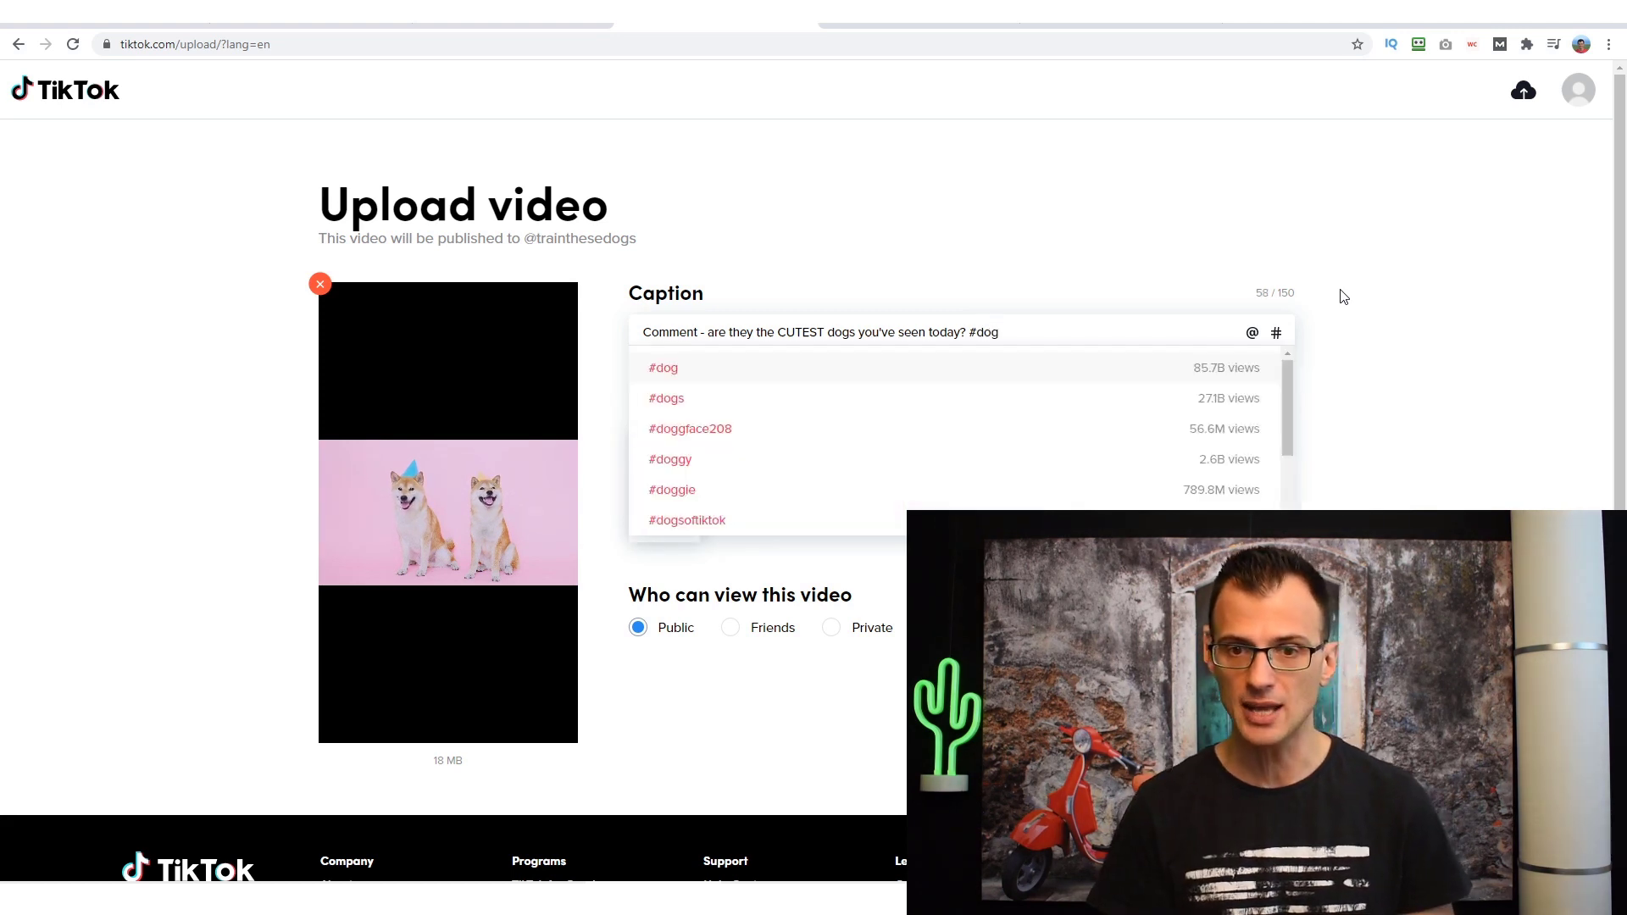
pyautogui.click(663, 367)
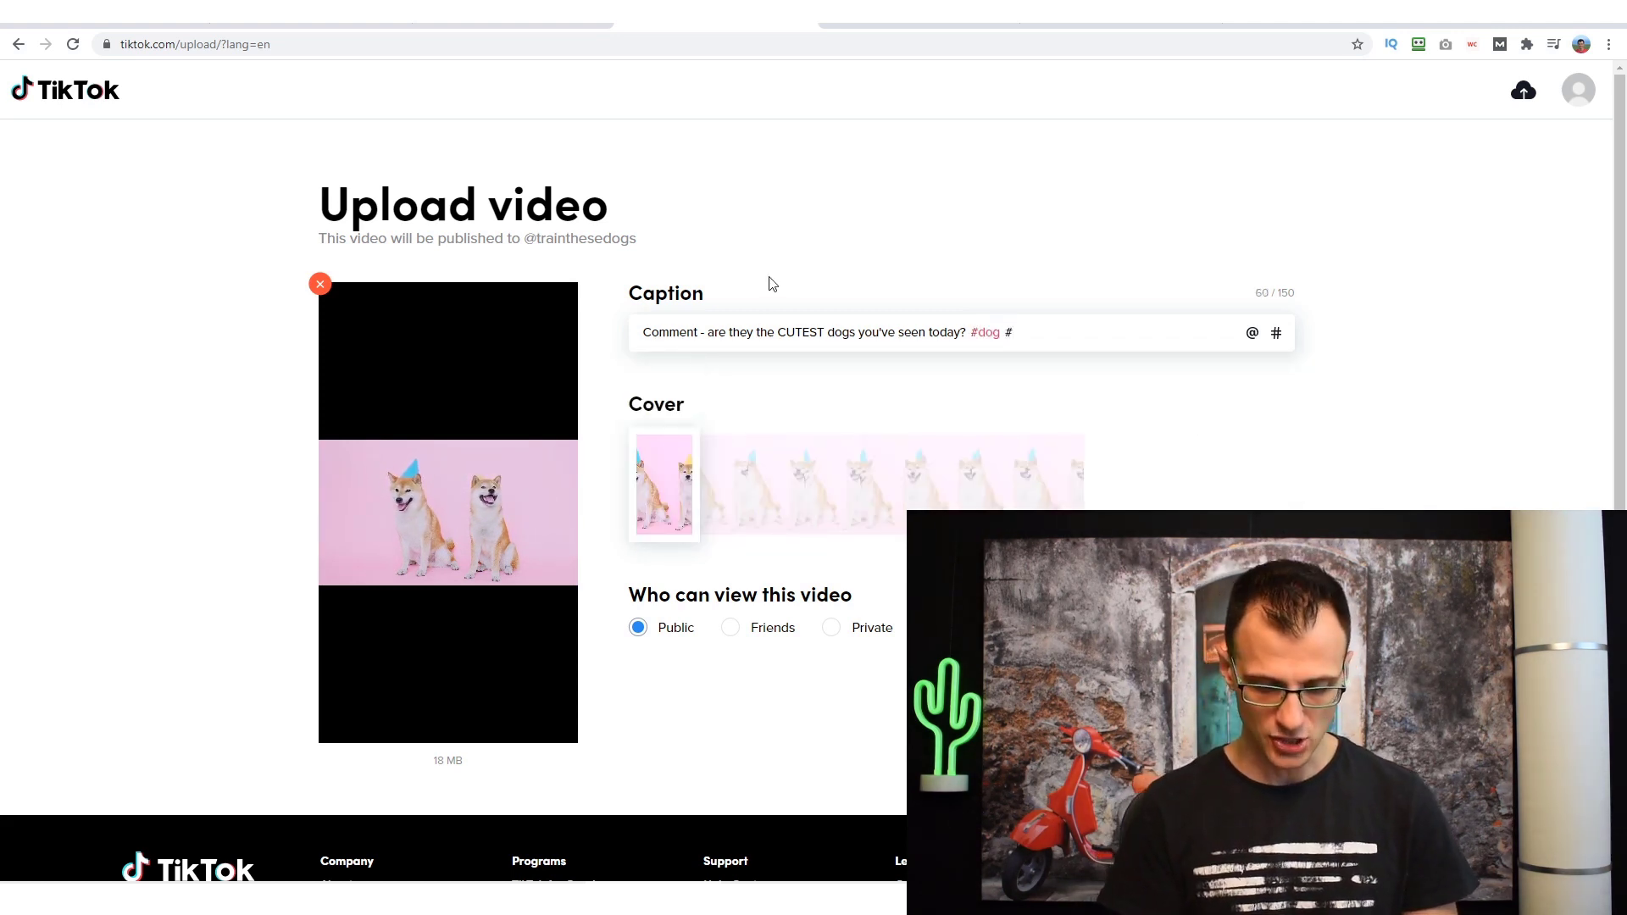
pyautogui.write('#dogtra')
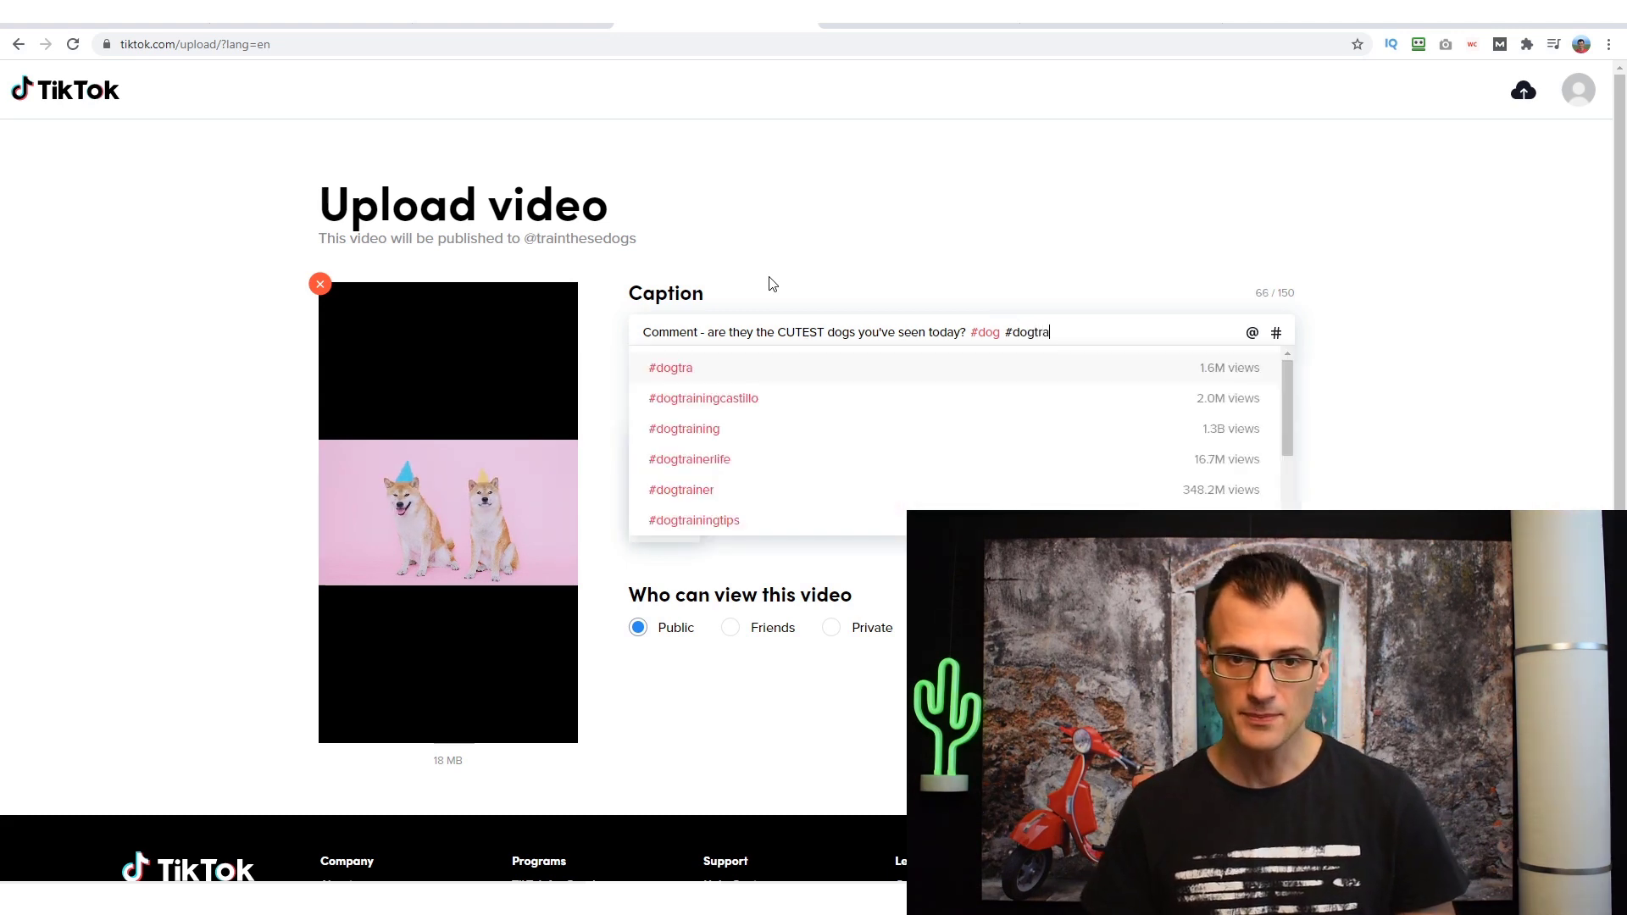
pyautogui.click(730, 435)
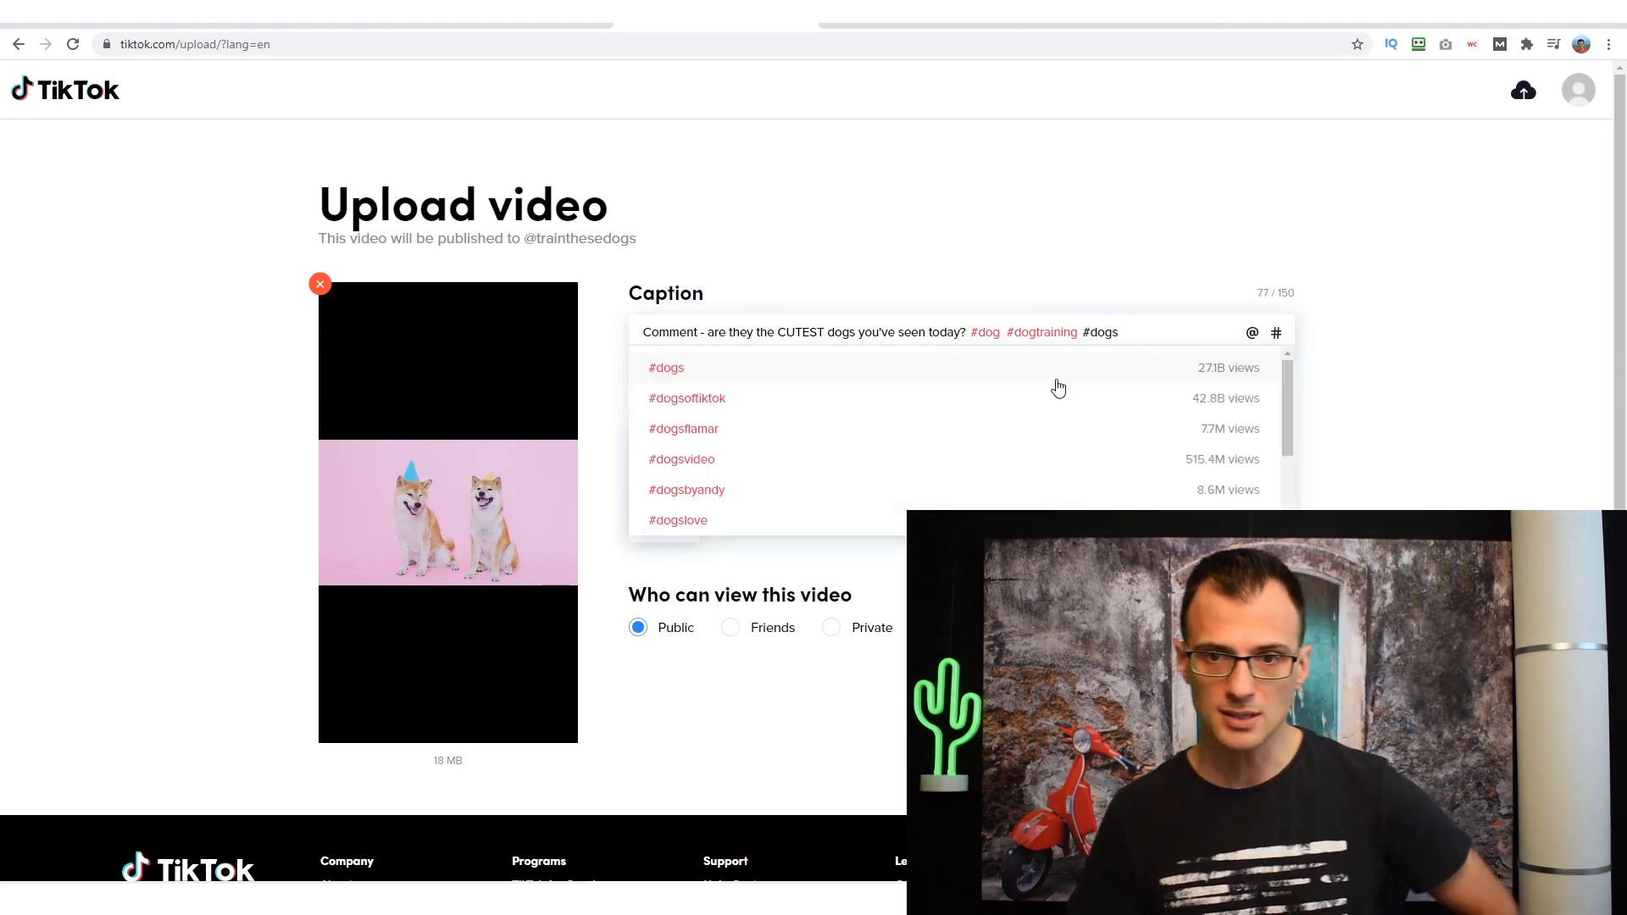
pyautogui.click(823, 370)
pyautogui.write('#')
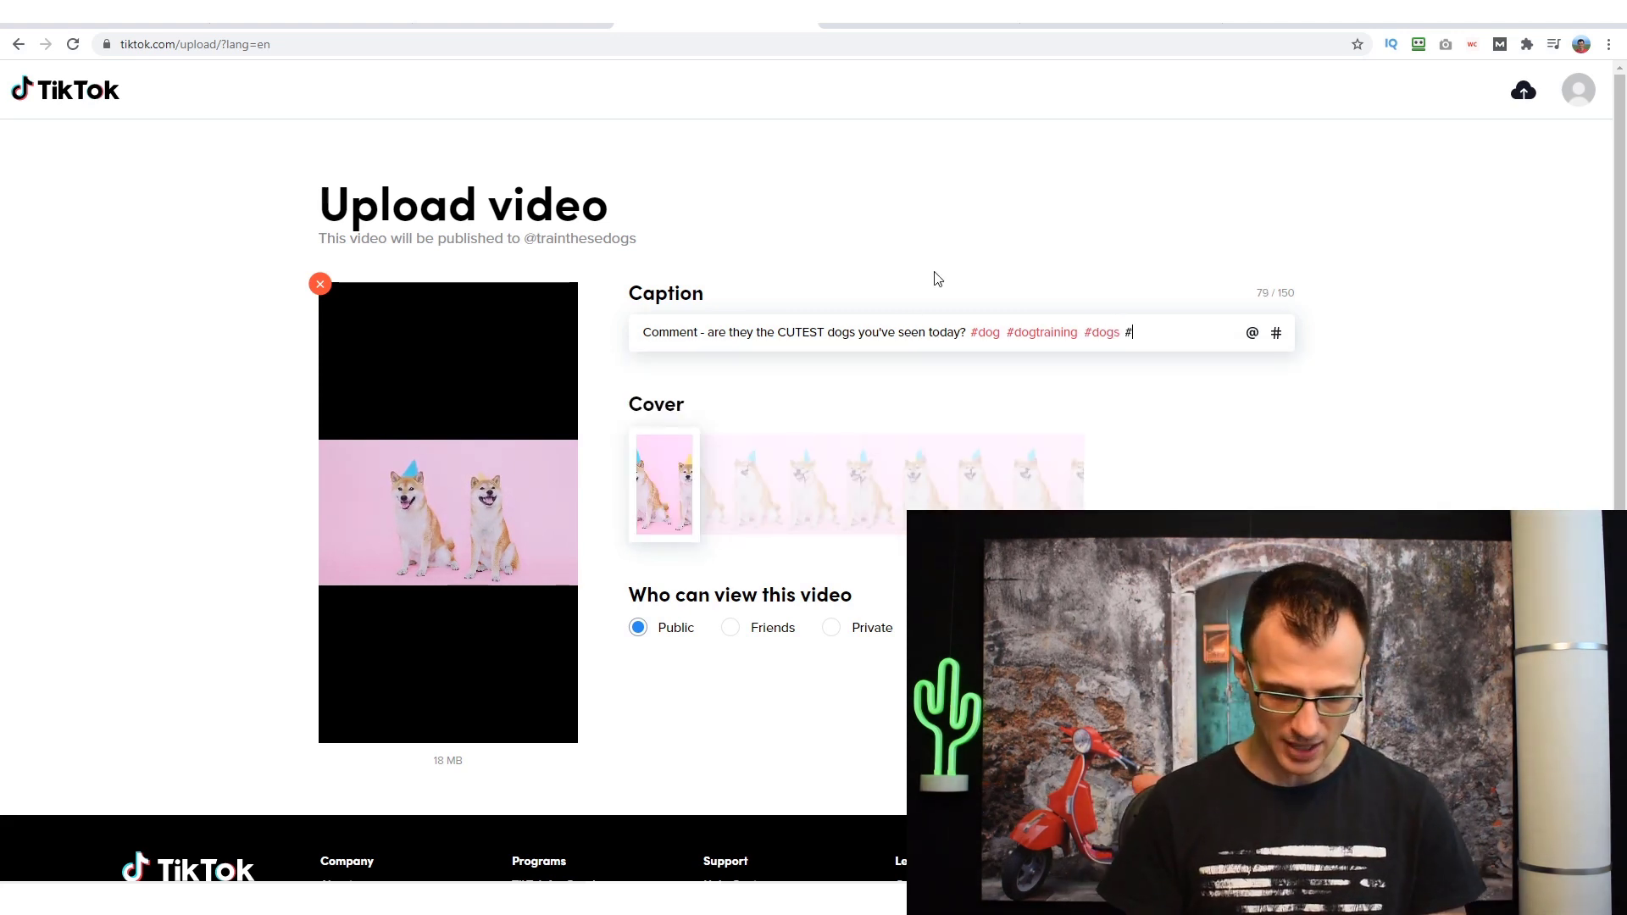
pyautogui.write('lovedogs')
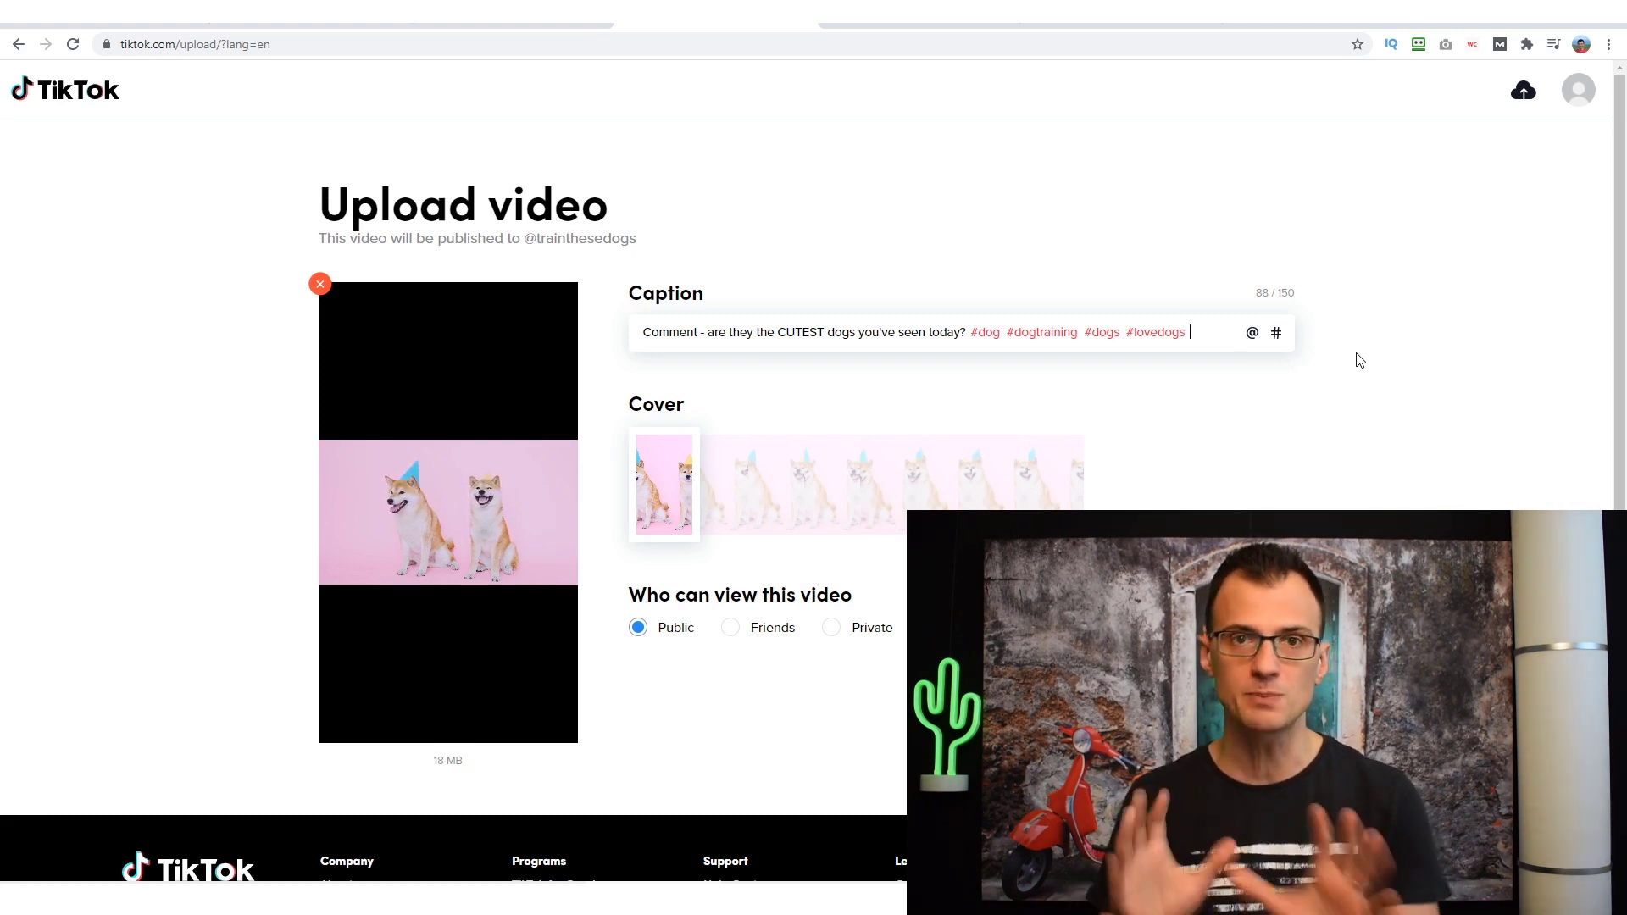
# Review the viewing and interaction settings, post the dog video, and open the account's profile
pyautogui.scroll(-3, 1282, 410)
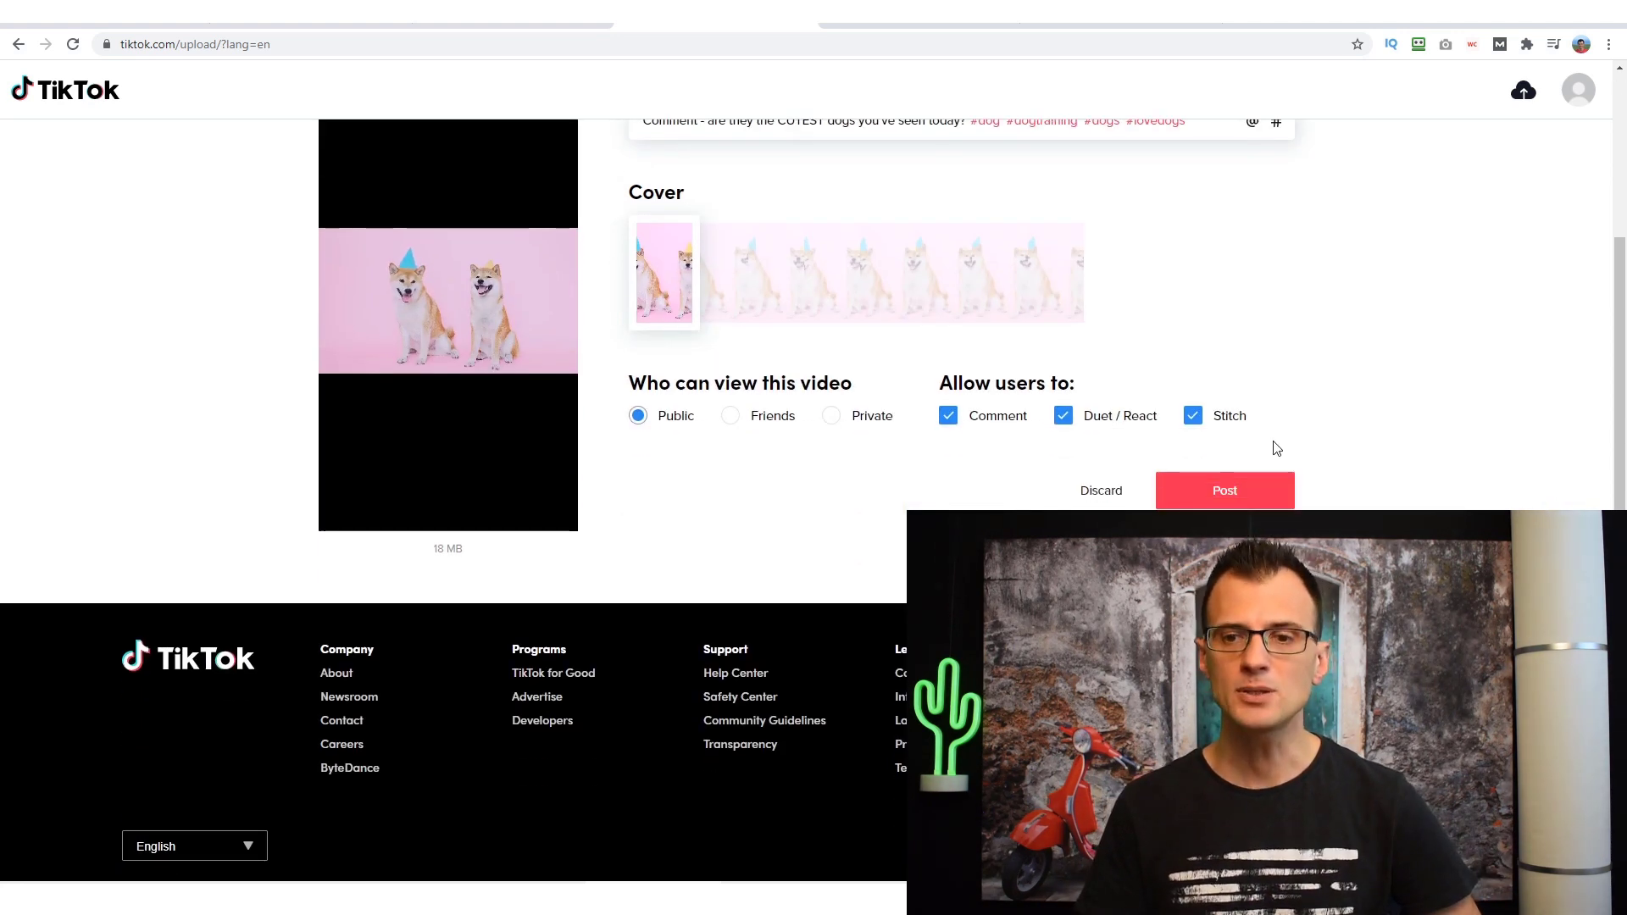
pyautogui.scroll(2, 814, 382)
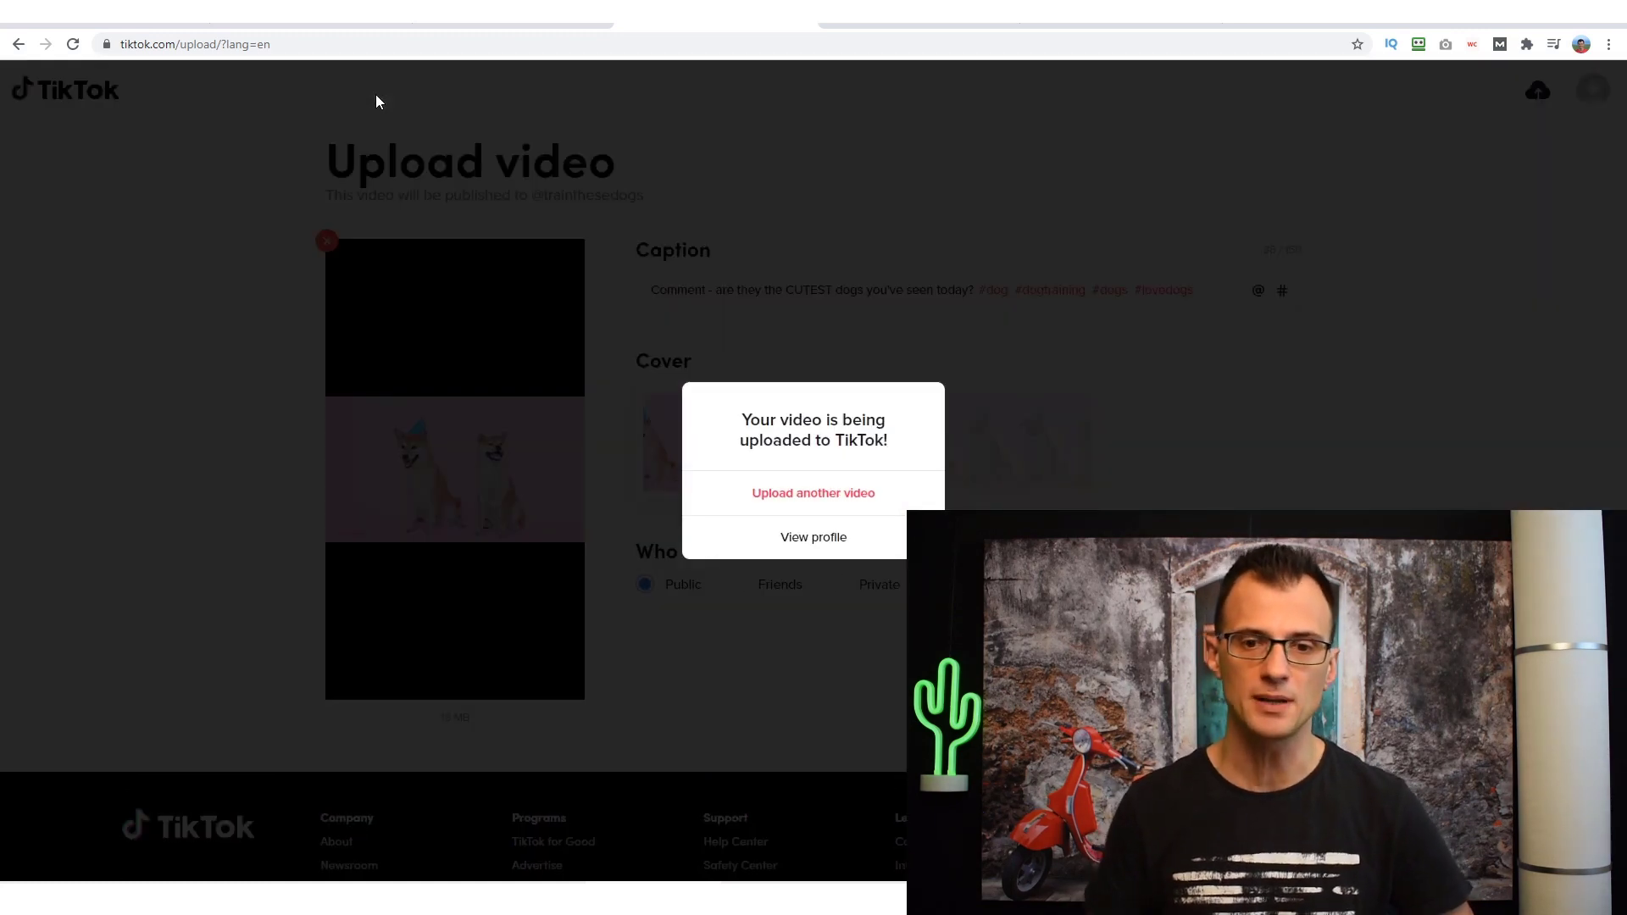
pyautogui.click(813, 537)
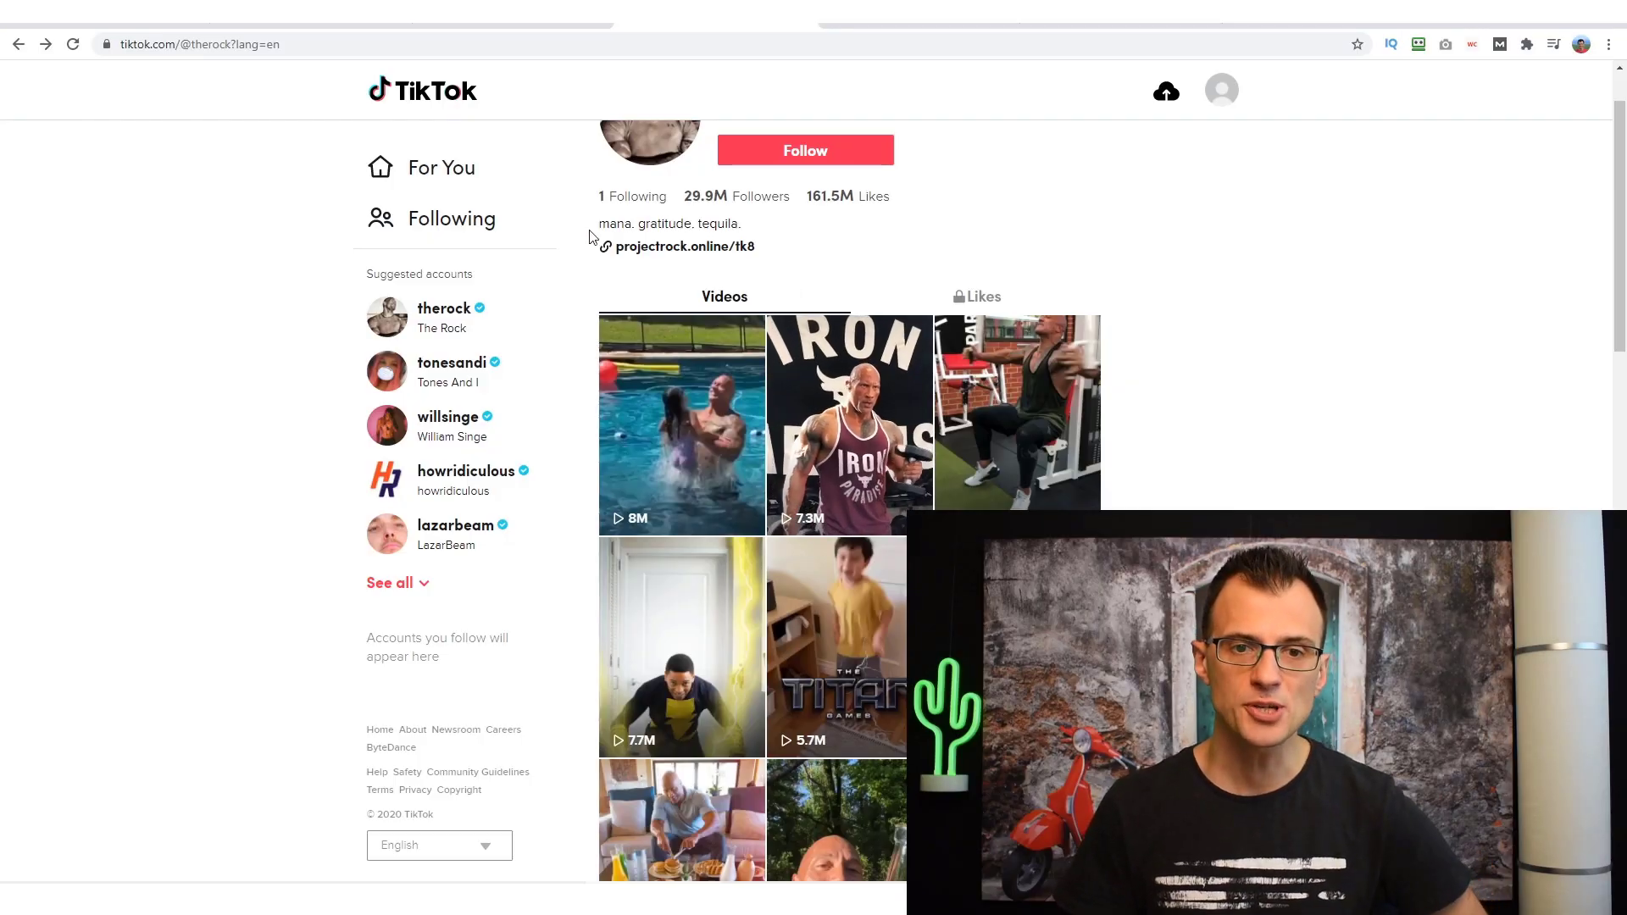
# Examine the bio text and website link on The Rock's TikTok profile as an example
pyautogui.moveTo(601, 223); pyautogui.dragTo(800, 245)
pyautogui.scroll(1, 847, 246)
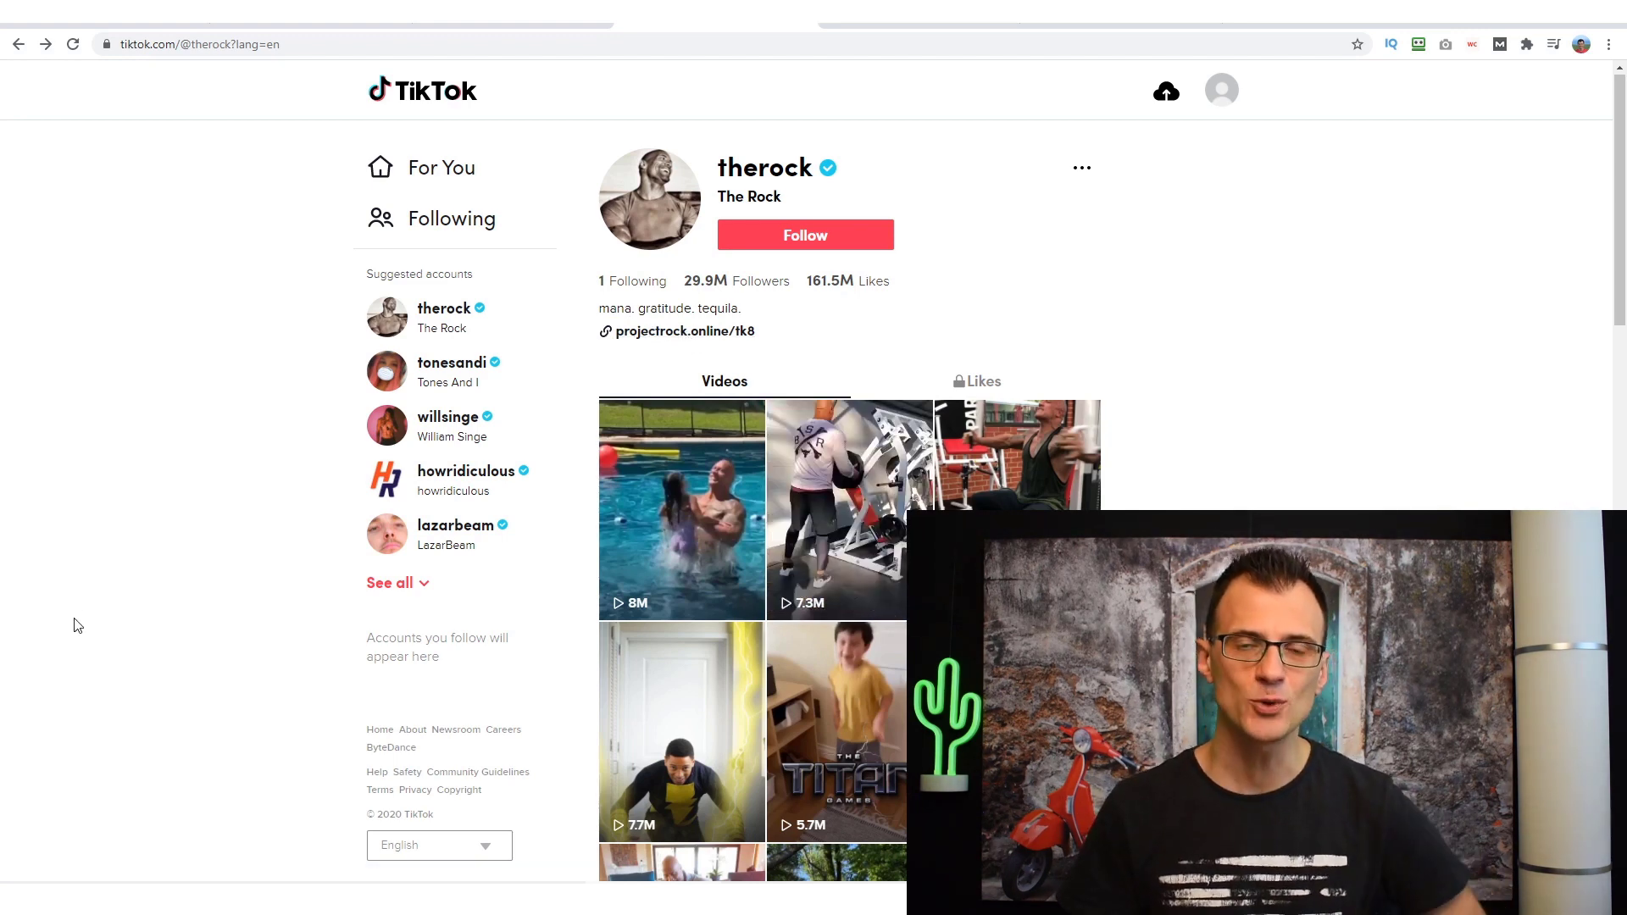
pyautogui.scroll(-2, 689, 306)
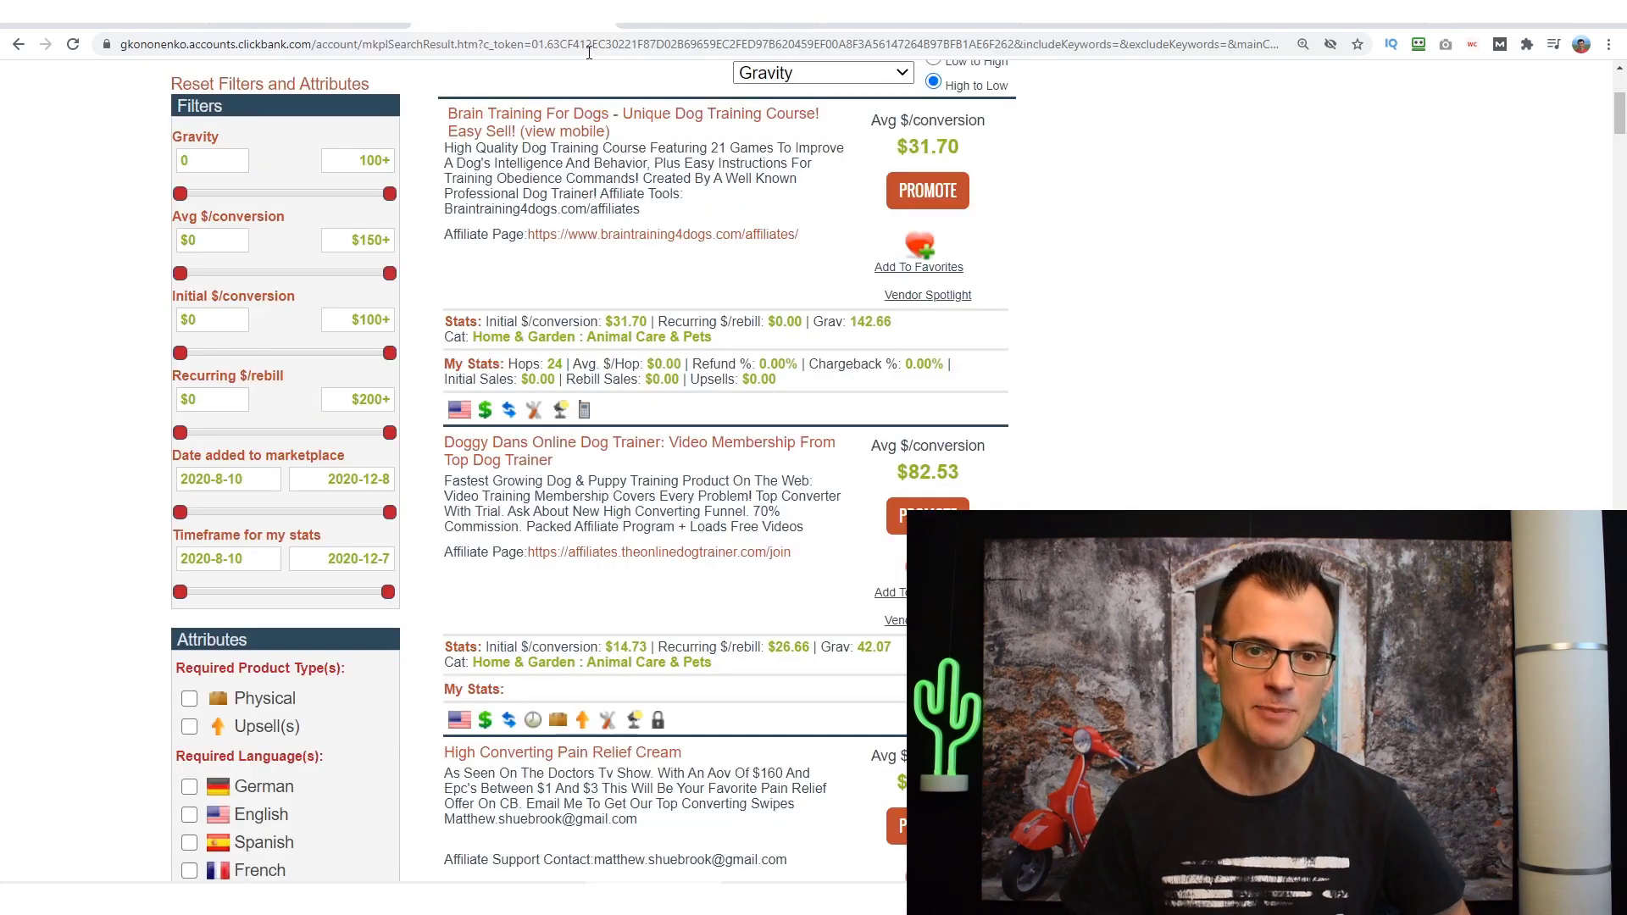
# Promote the "Brain Training For Dogs" product from the ClickBank marketplace and review its affiliate link in Notepad
pyautogui.scroll(3, 1289, 367)
pyautogui.scroll(-2, 1260, 440)
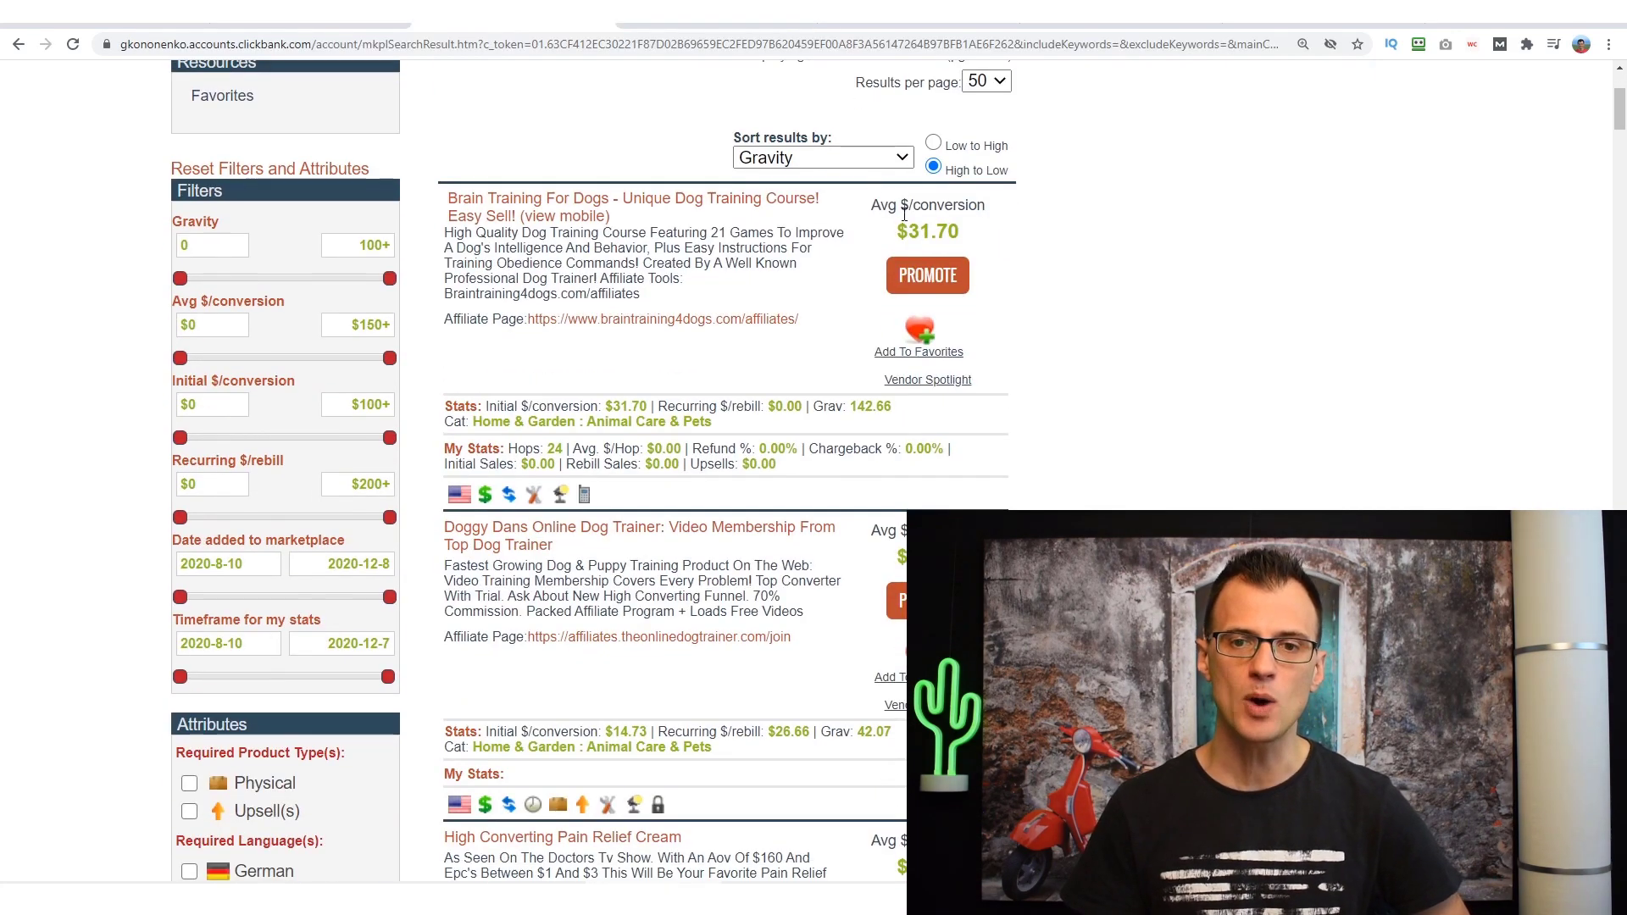
pyautogui.click(927, 275)
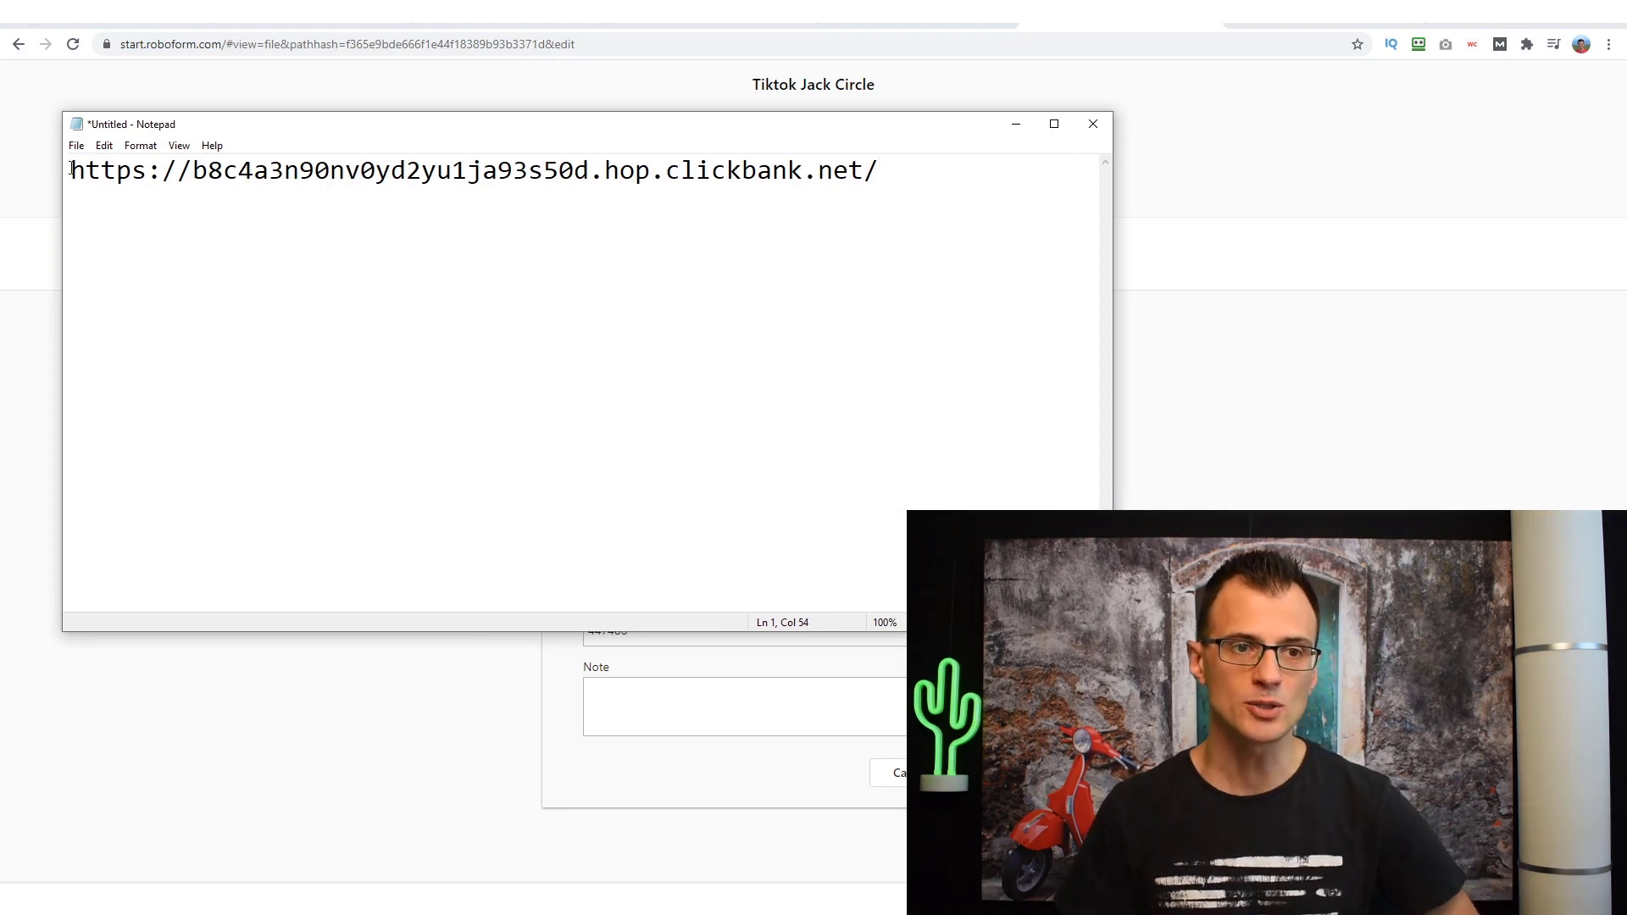
pyautogui.moveTo(70, 169); pyautogui.dragTo(1075, 178)
pyautogui.click(1081, 218)
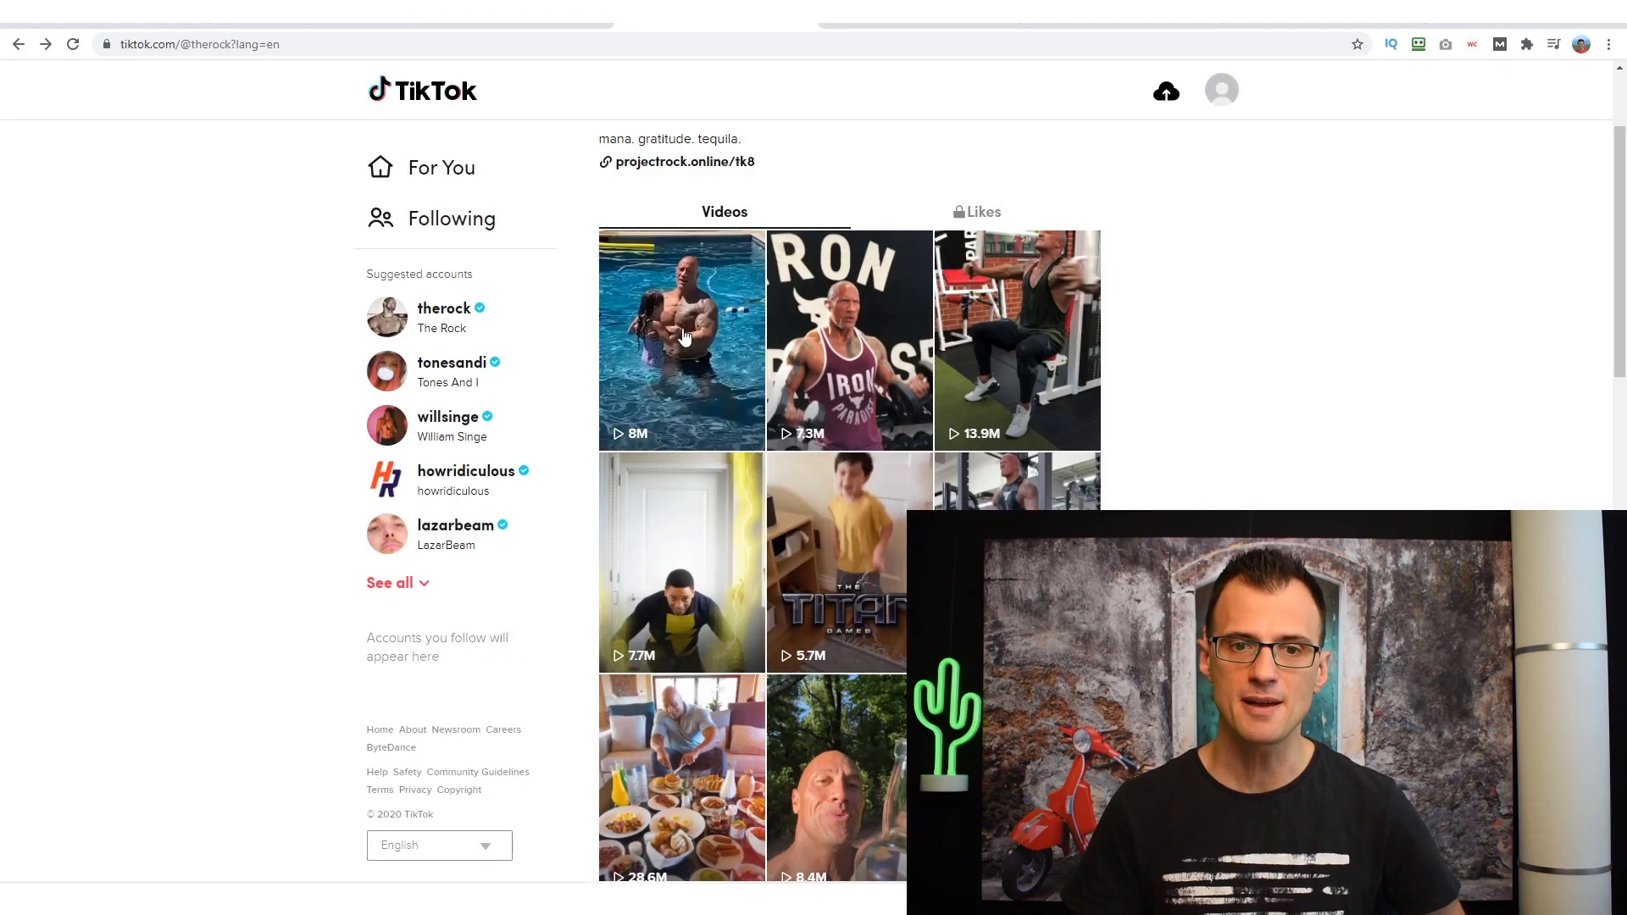
# Switch from The Rock's TikTok profile to bitly.com and look over its link shortening page
pyautogui.scroll(3, 641, 352)
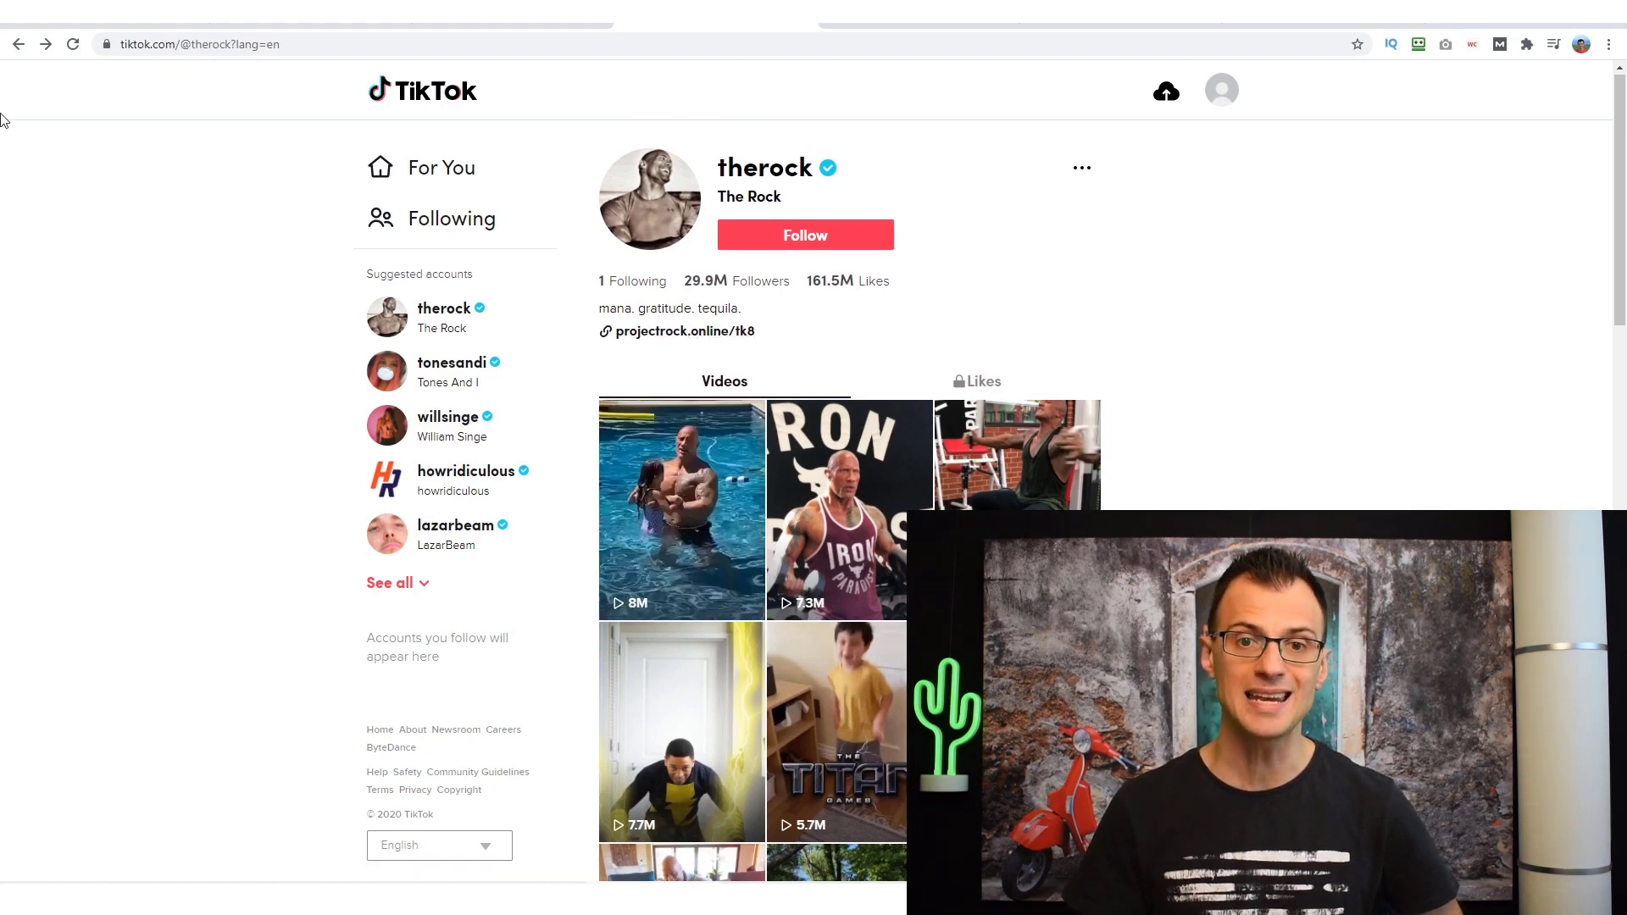
pyautogui.hotkey('alt', 'Tab')
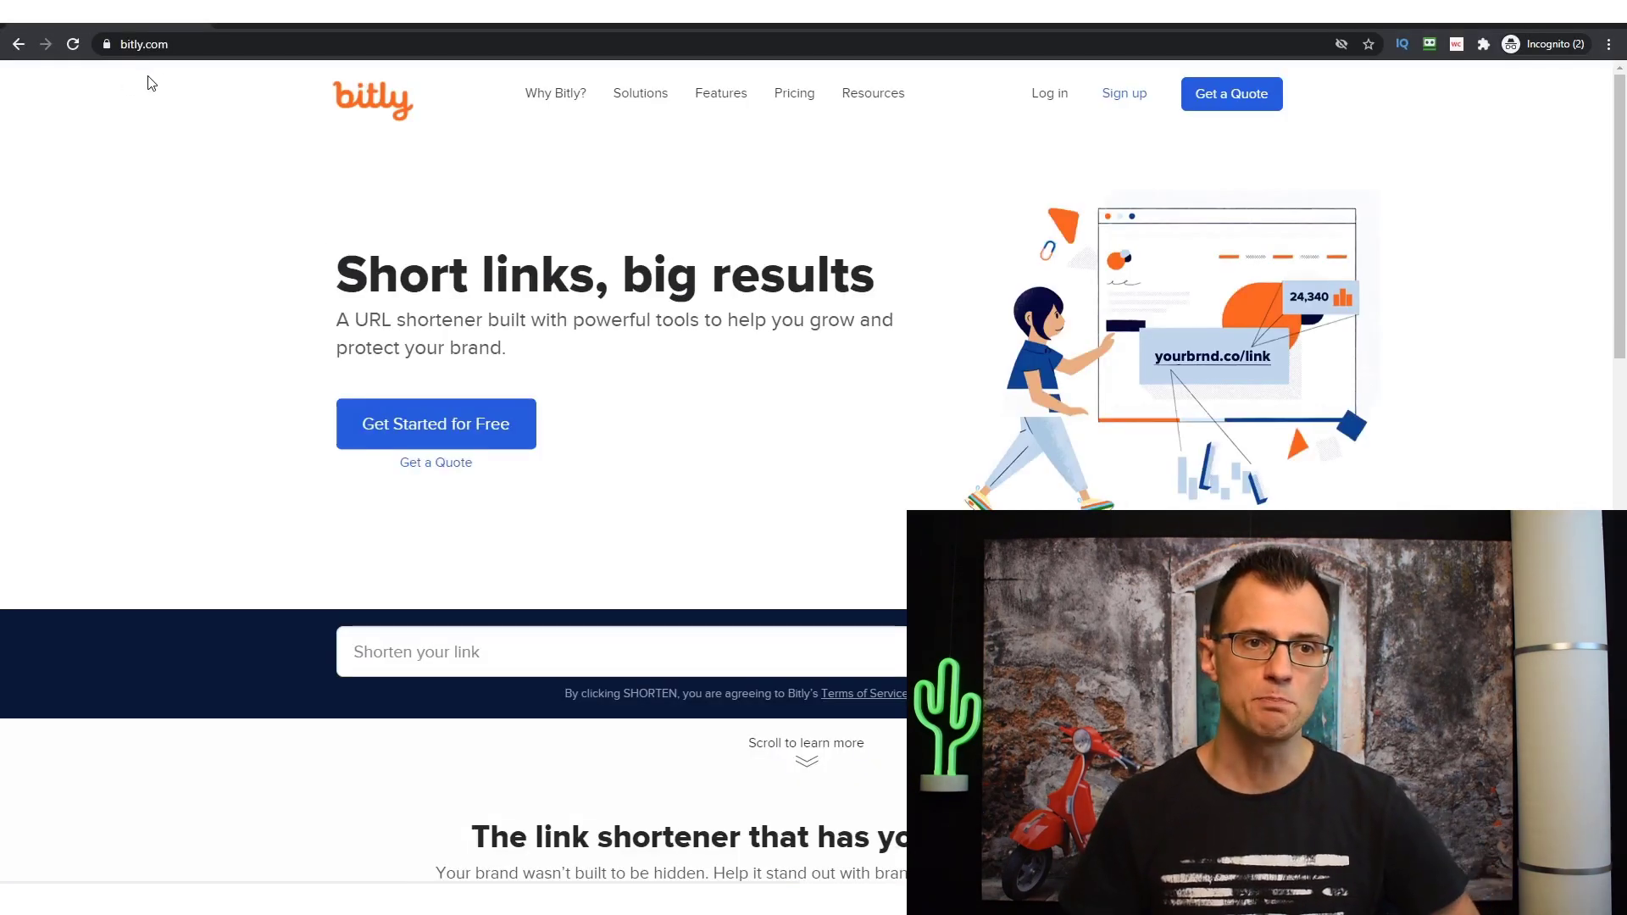
pyautogui.scroll(-3, 422, 366)
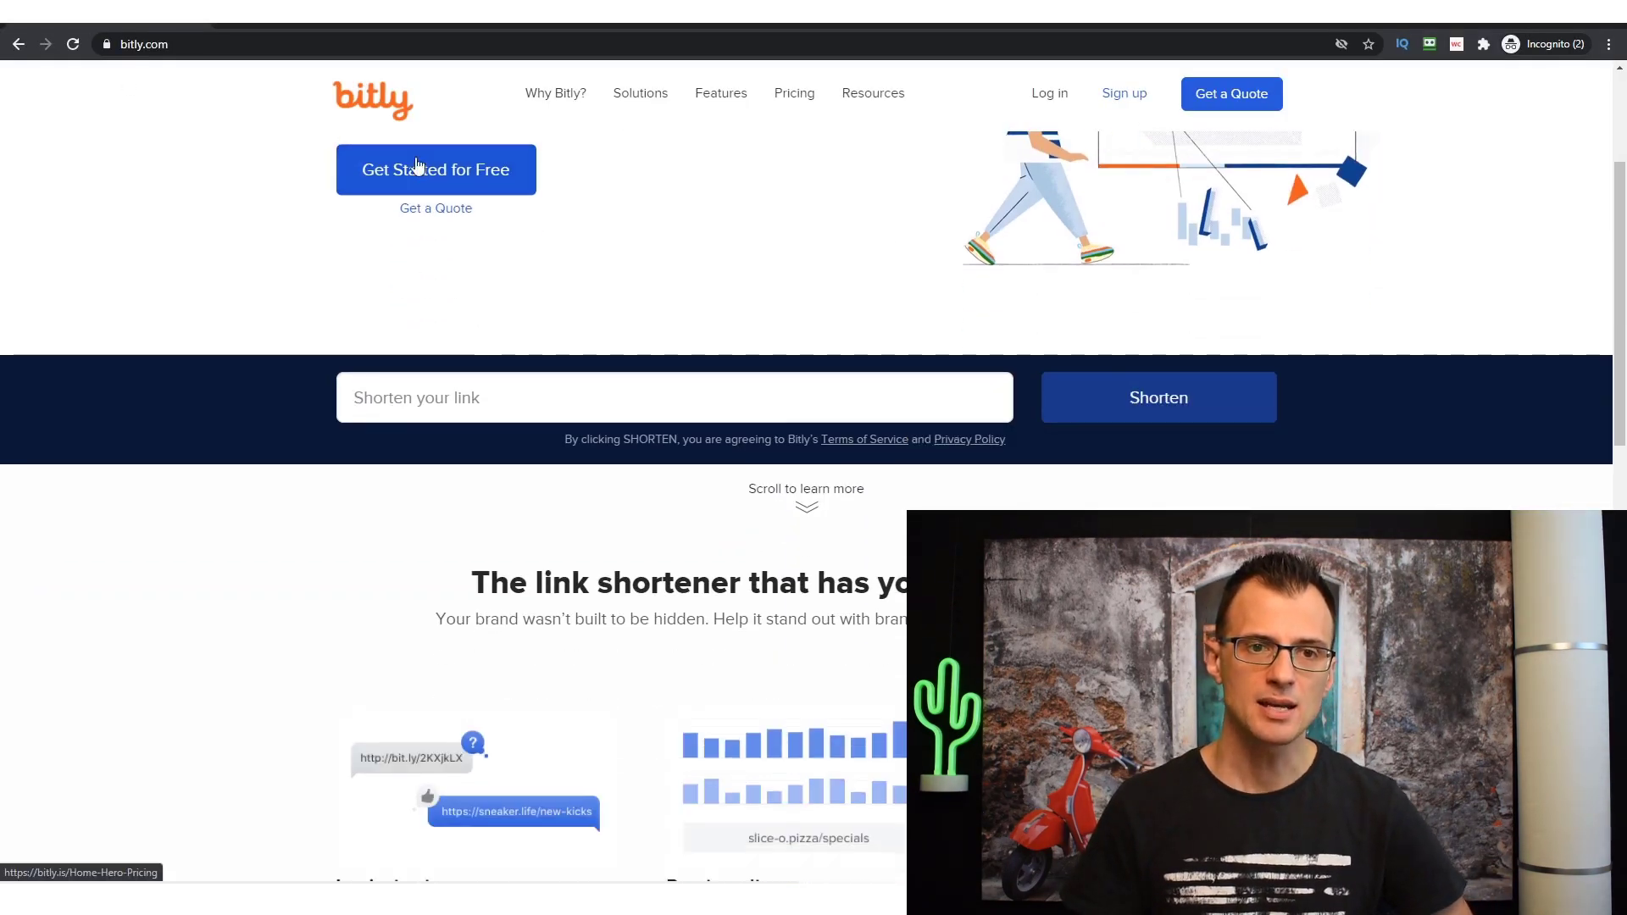
pyautogui.scroll(3, 433, 367)
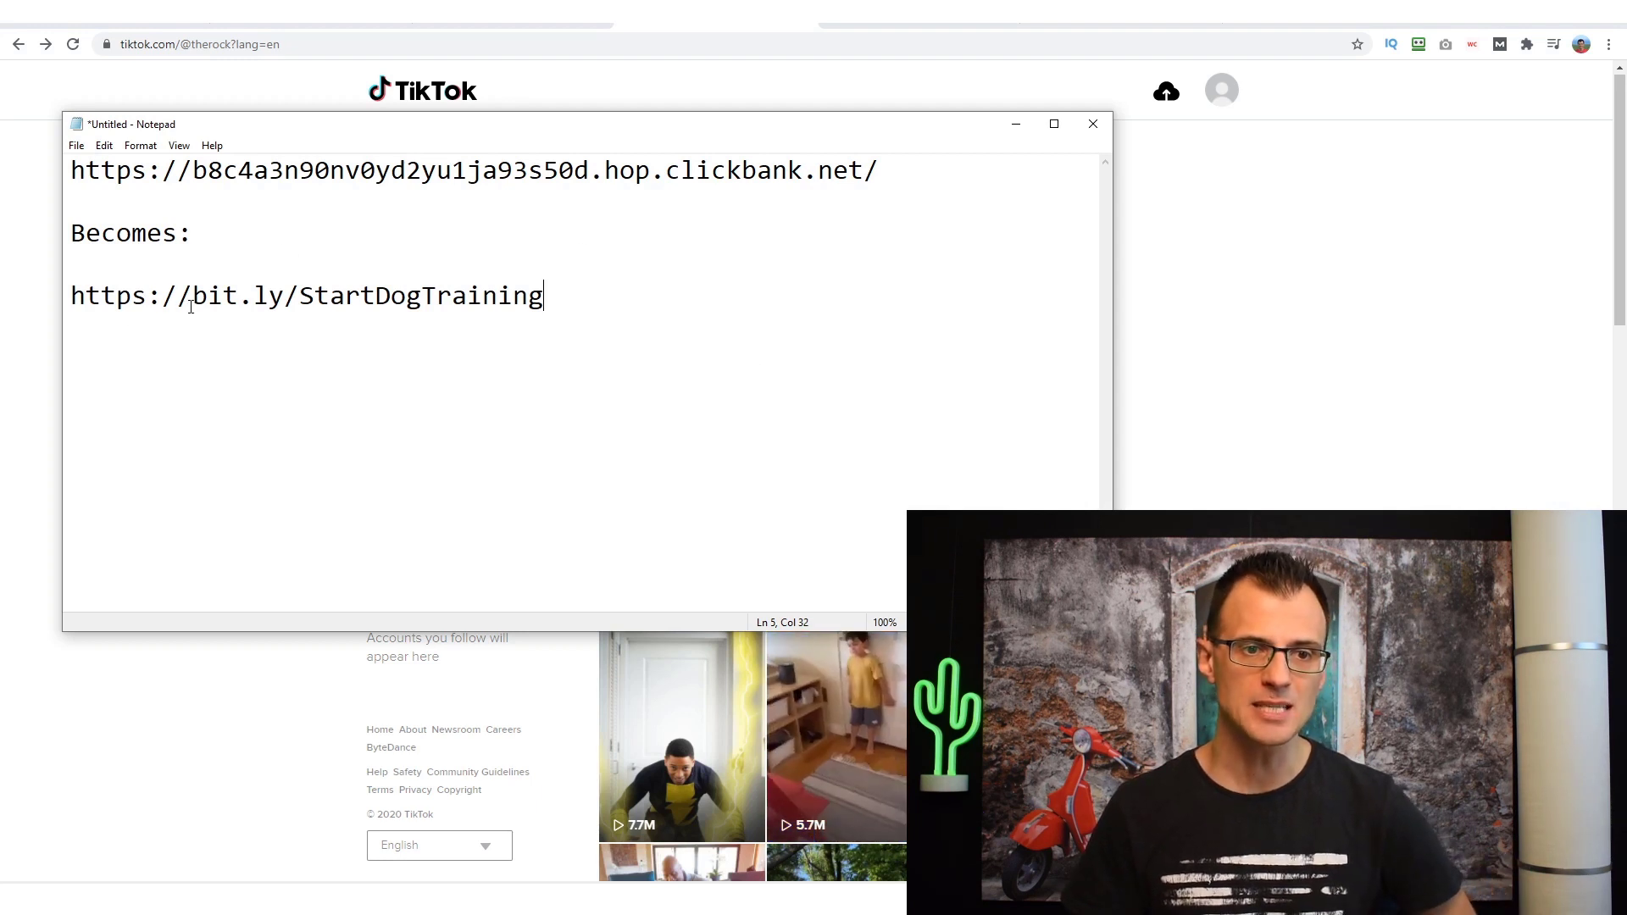
pyautogui.moveTo(591, 298); pyautogui.dragTo(546, 298)
pyautogui.click(148, 298)
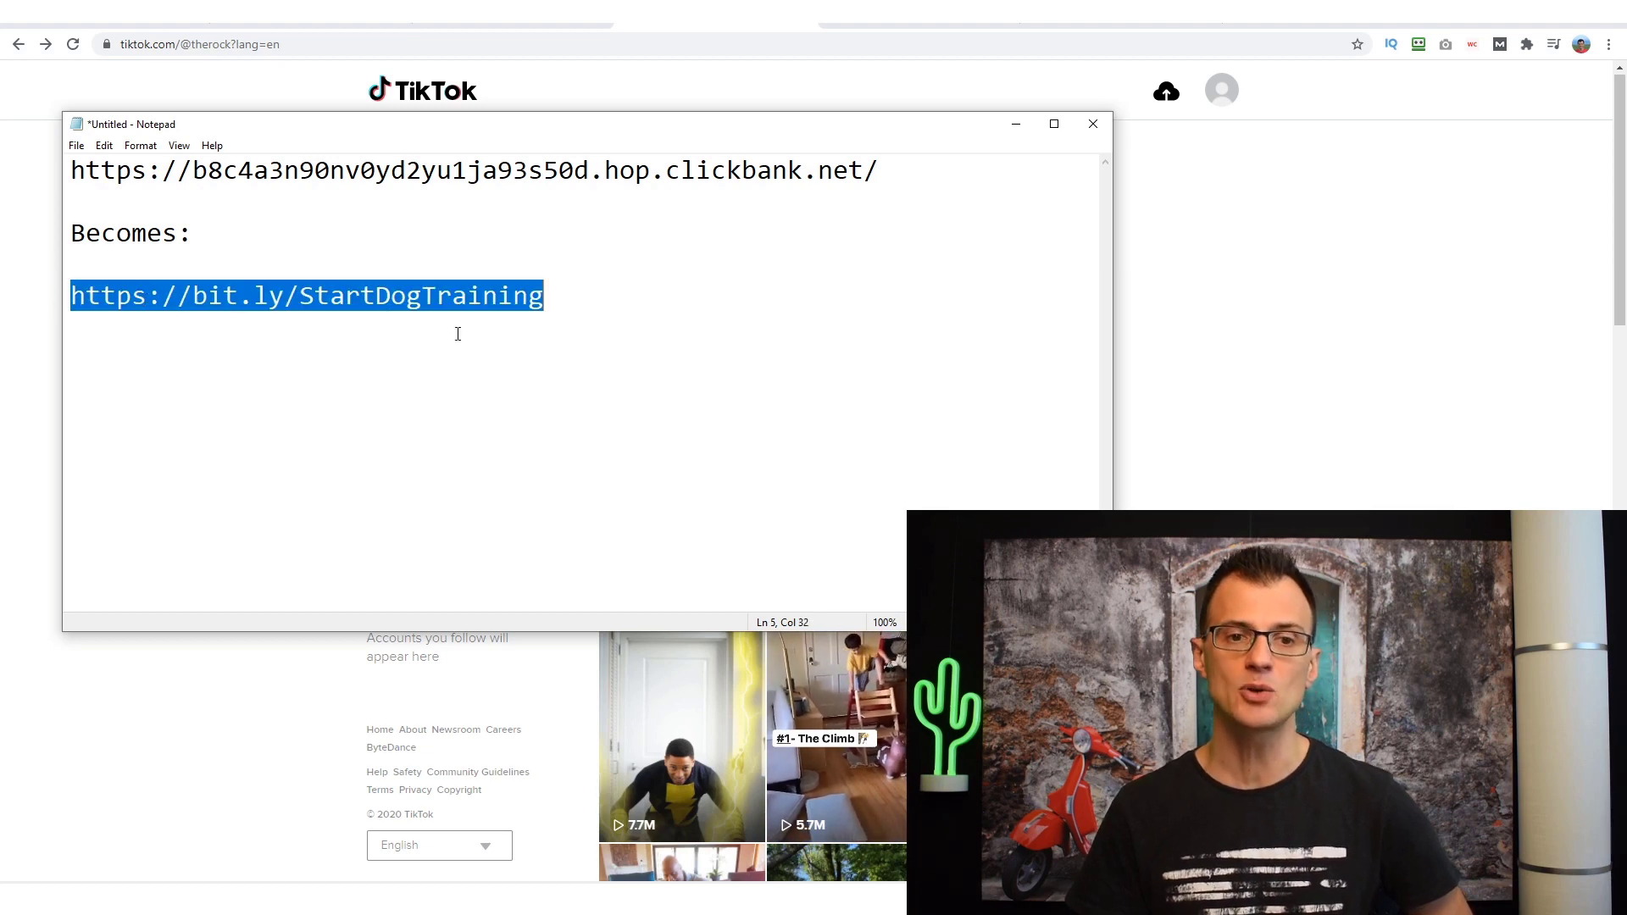
pyautogui.click(643, 309)
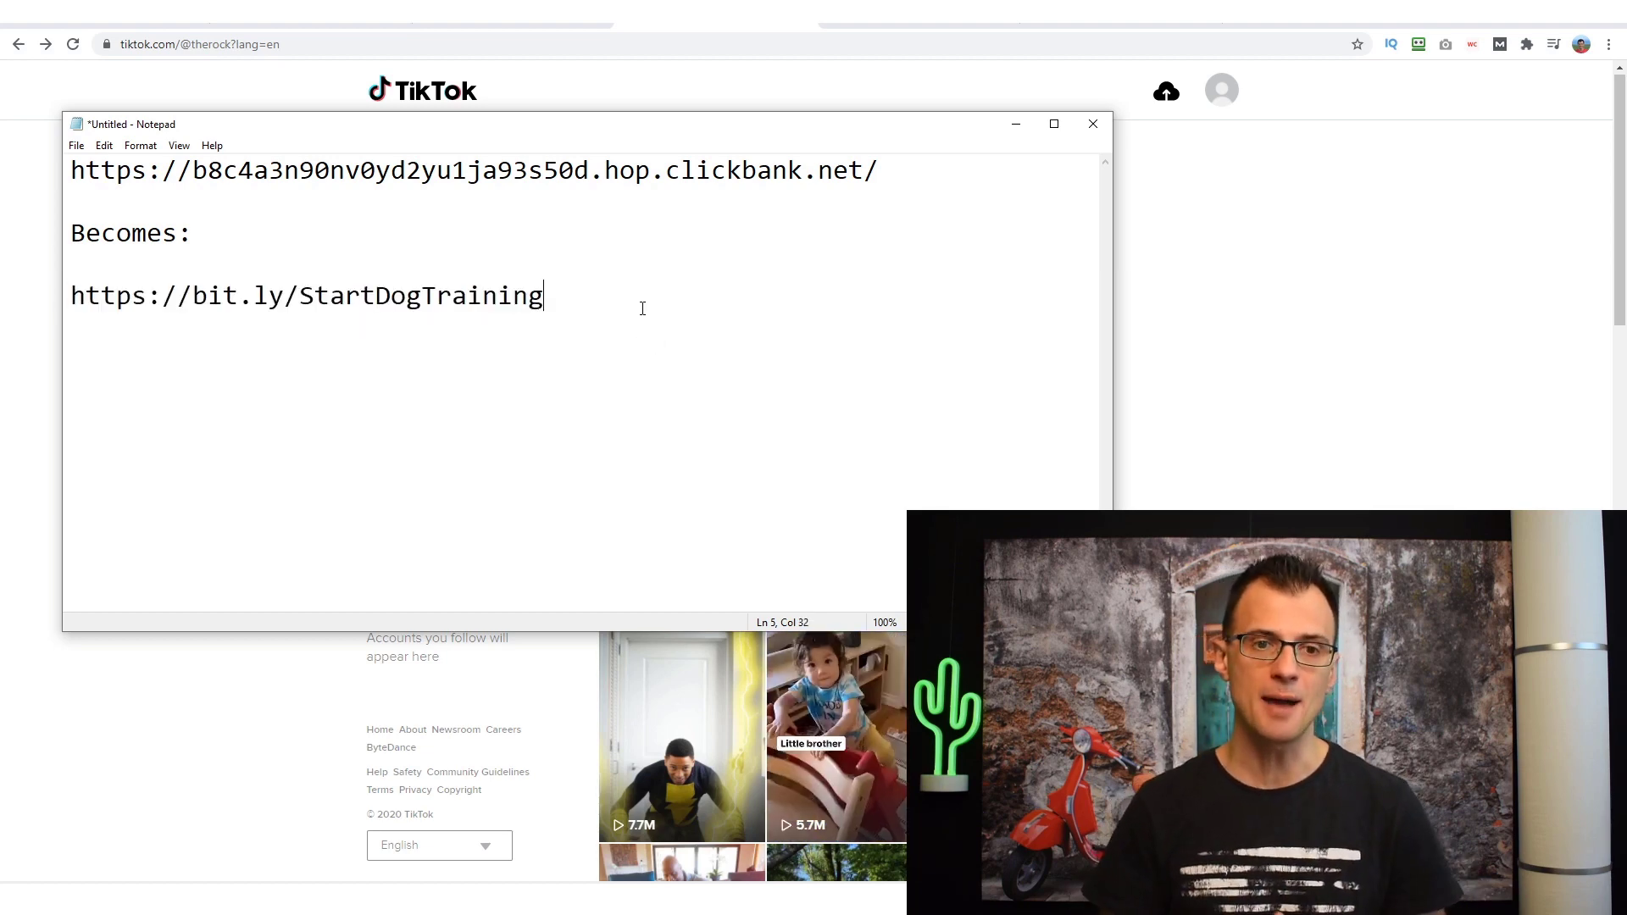